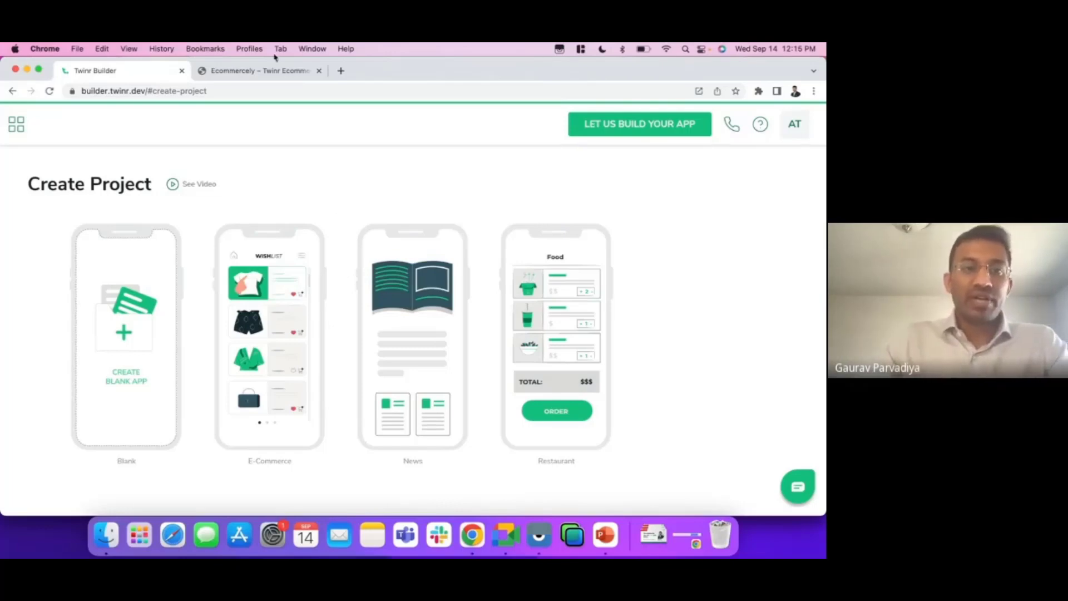
Look over the Ecommercely store's home page, and return to the app builder's project creation page
{"action": "left_click", "coordinate": [269, 72]}
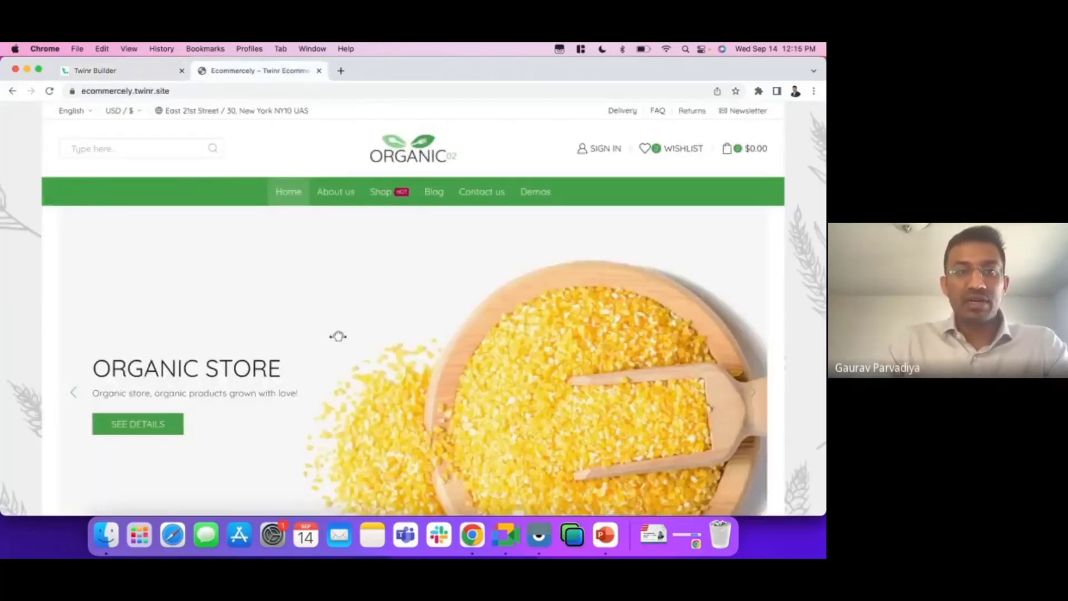
{"action": "scroll", "coordinate": [338, 336], "scroll_direction": "down", "scroll_amount": 6}
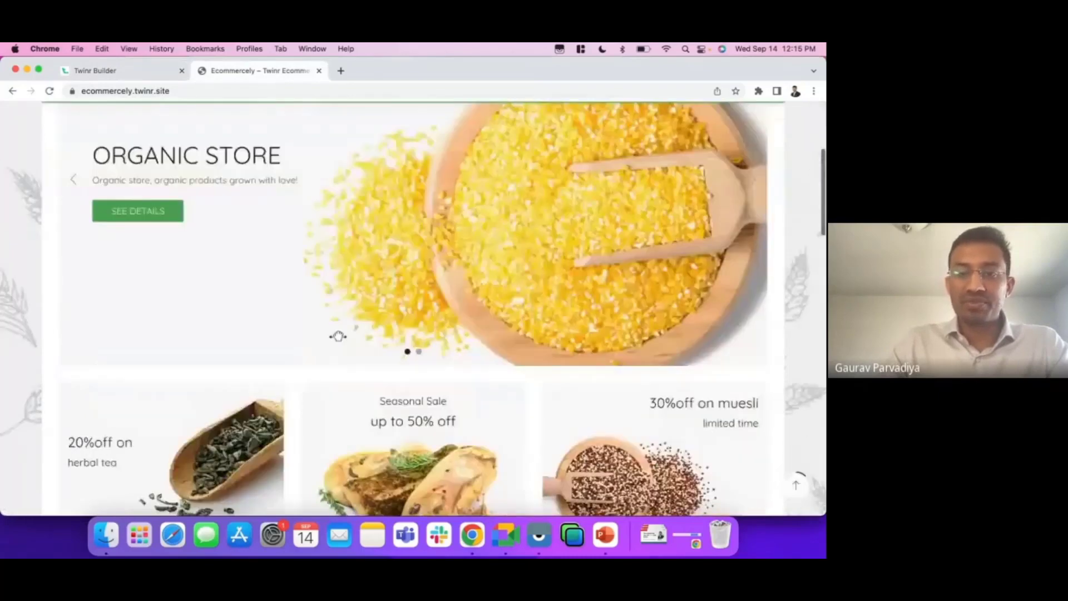
{"action": "scroll", "coordinate": [336, 336], "scroll_direction": "up", "scroll_amount": 6}
{"action": "left_click", "coordinate": [127, 72]}
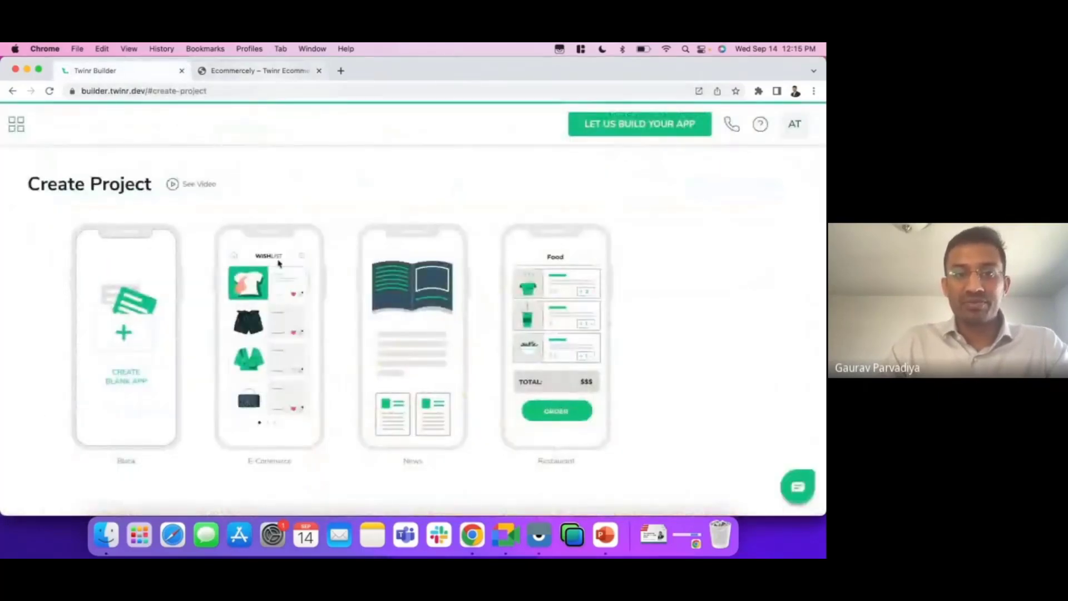
Start a project from the E-Commerce template and name the app "Ecommercely Webinar Demo"
{"action": "left_click", "coordinate": [273, 315]}
{"action": "left_click", "coordinate": [236, 271]}
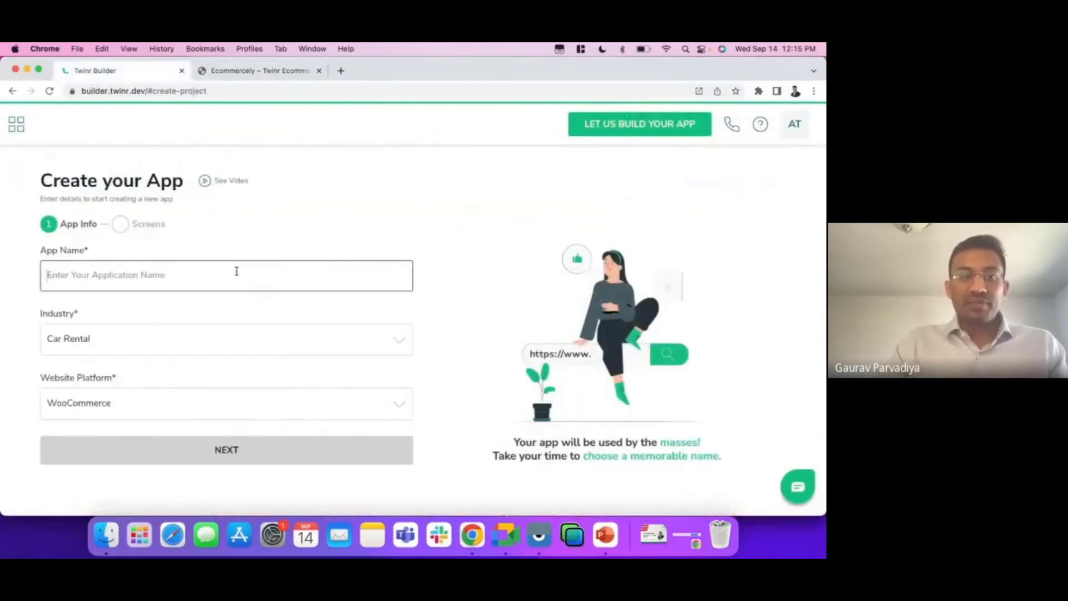
{"action": "type", "text": "Ecomm"}
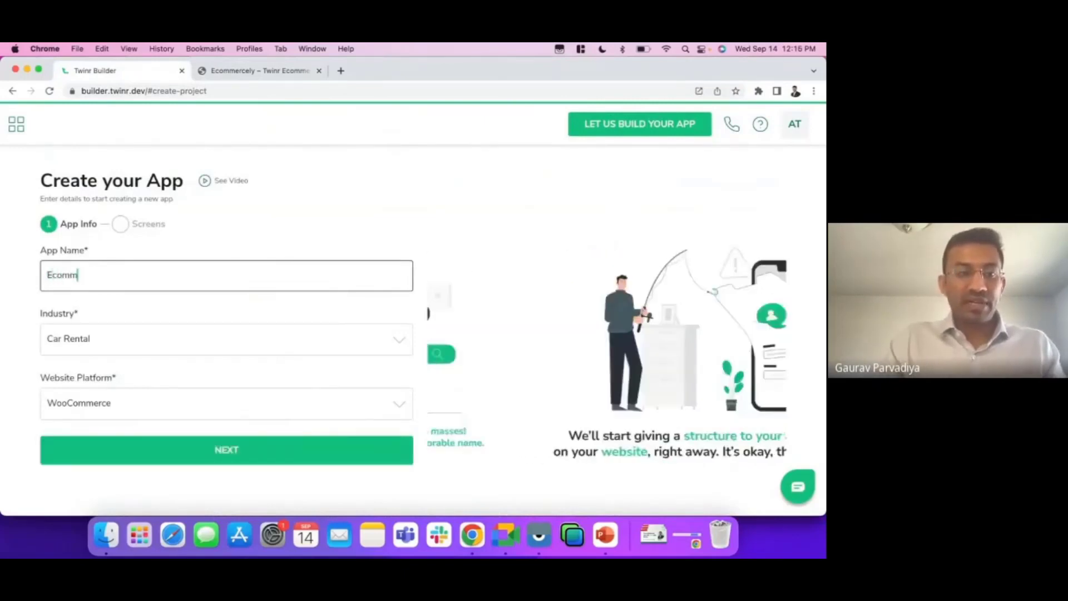
{"action": "type", "text": "ercely"}
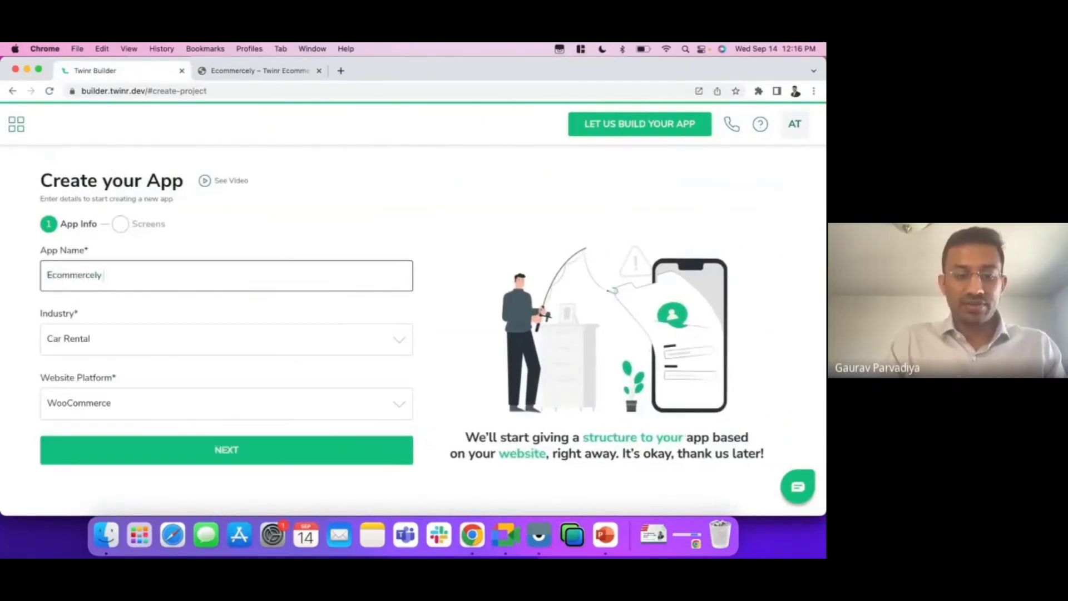
{"action": "type", "text": " Webinar Demo"}
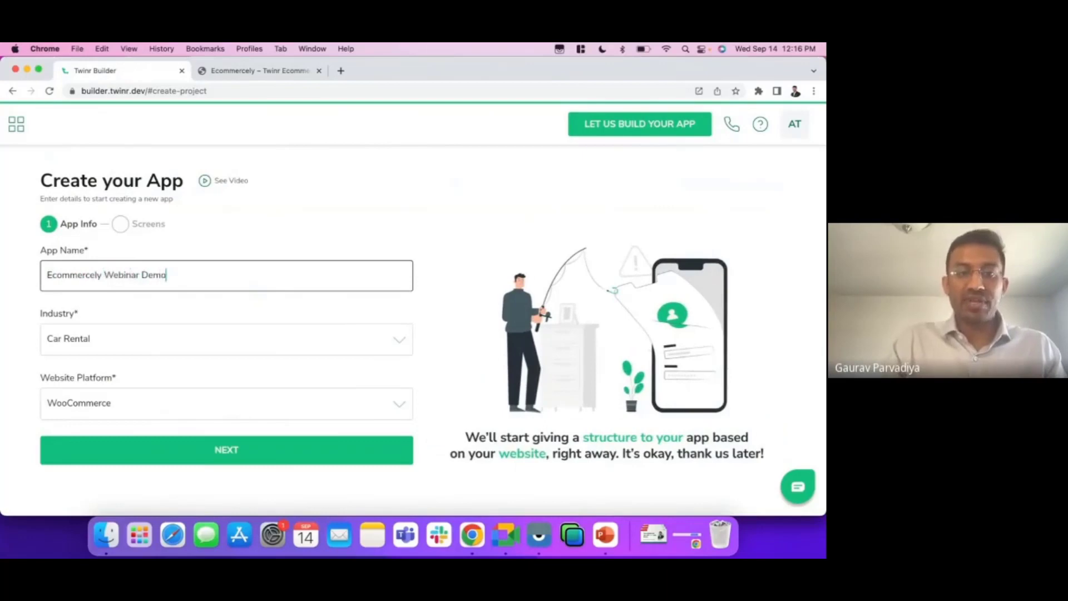
{"action": "left_click", "coordinate": [158, 308]}
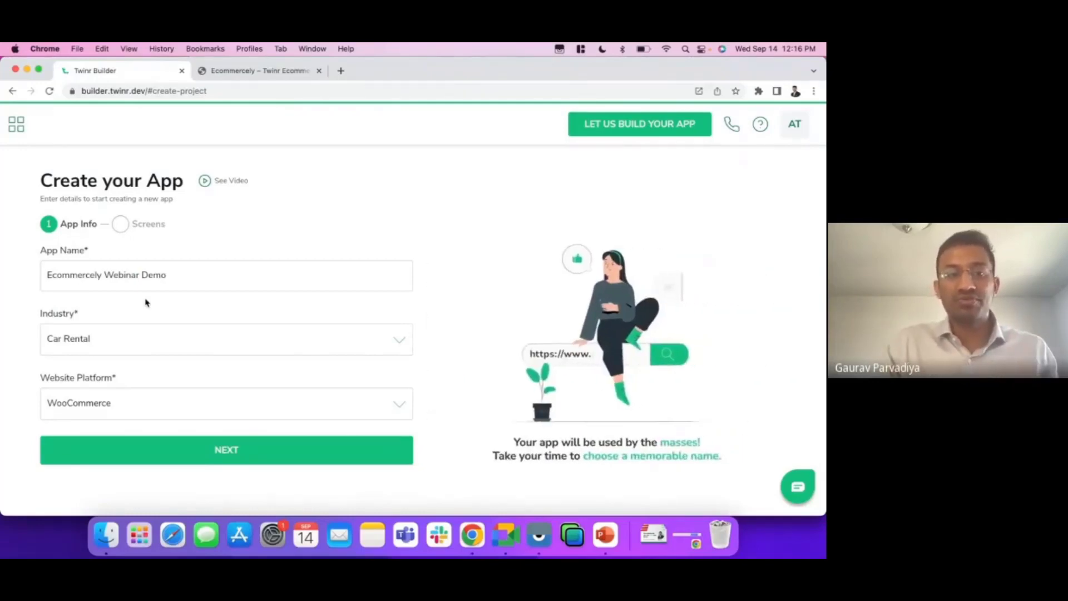
Set the industry to E-Commerce and the website platform to Wordpress, and continue to the screen setup
{"action": "left_click", "coordinate": [106, 346]}
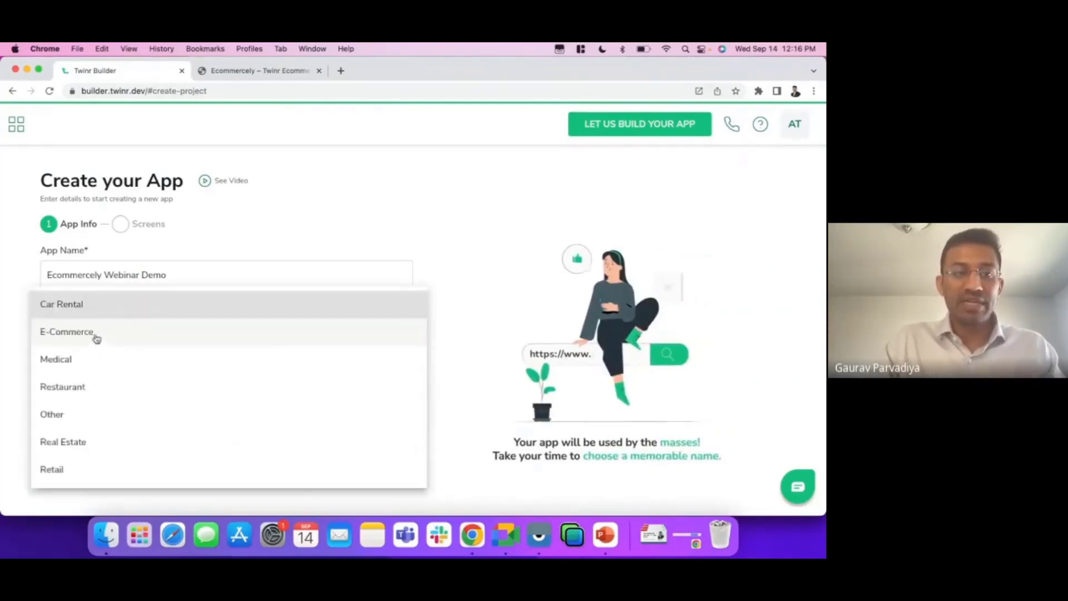
{"action": "left_click", "coordinate": [96, 337]}
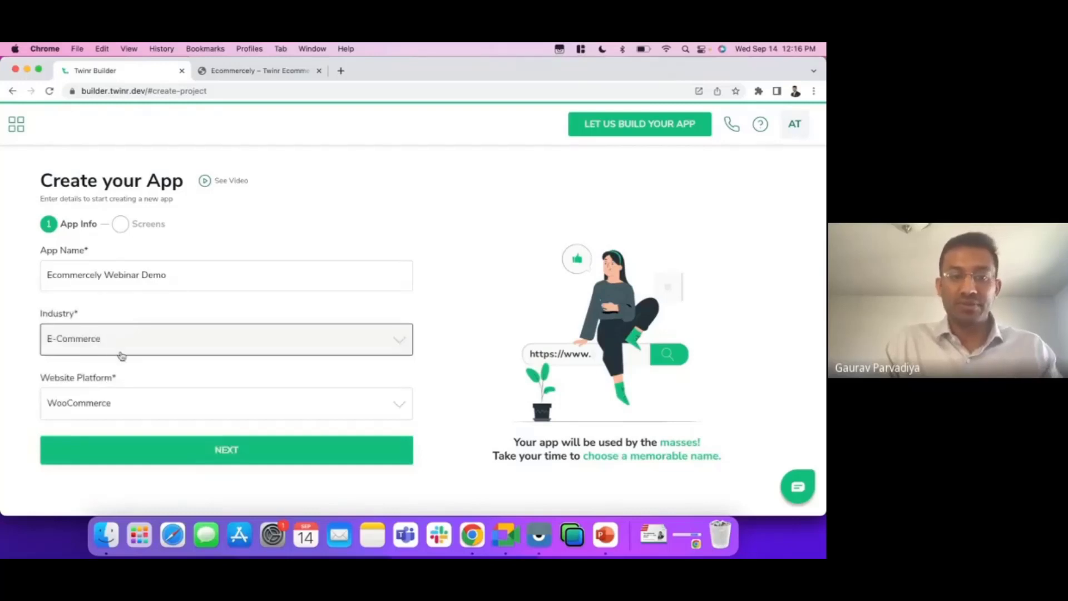
{"action": "left_click", "coordinate": [136, 405]}
{"action": "left_click", "coordinate": [90, 307]}
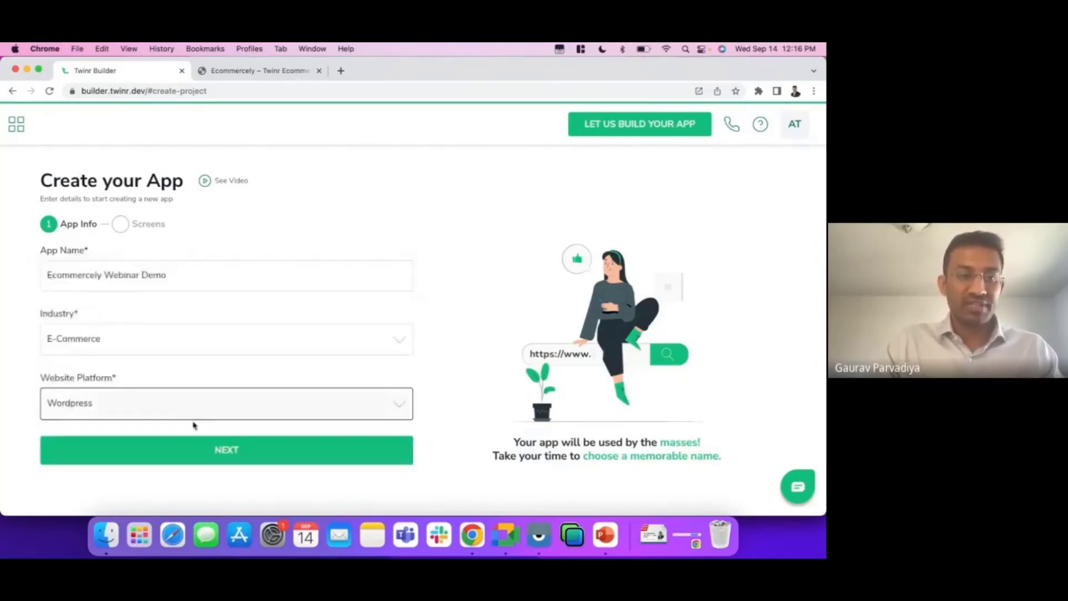
{"action": "left_click", "coordinate": [231, 453]}
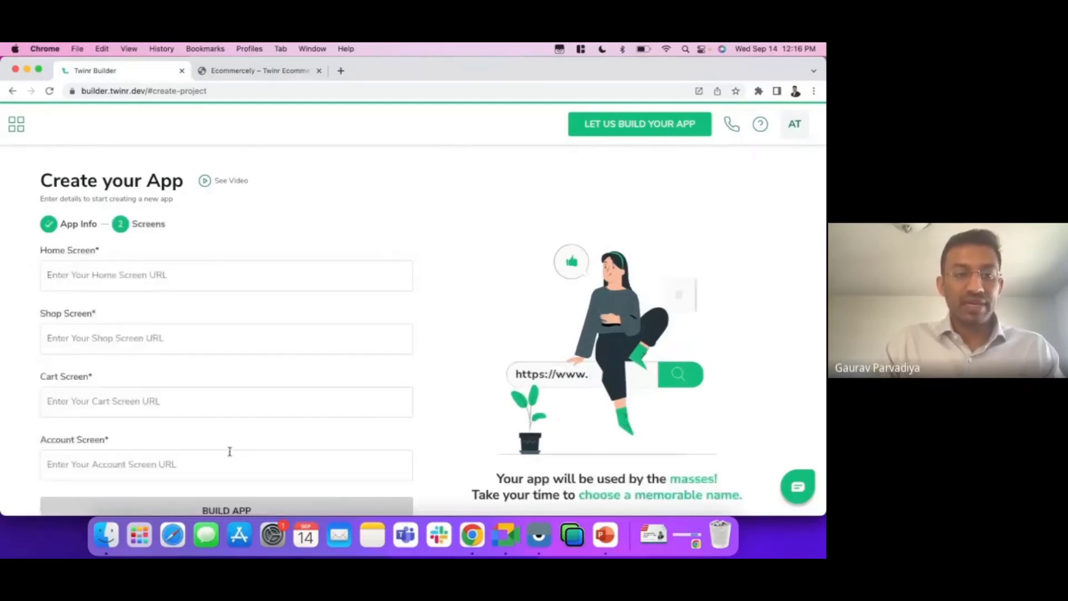
{"action": "scroll", "coordinate": [305, 345], "scroll_direction": "down", "scroll_amount": 2}
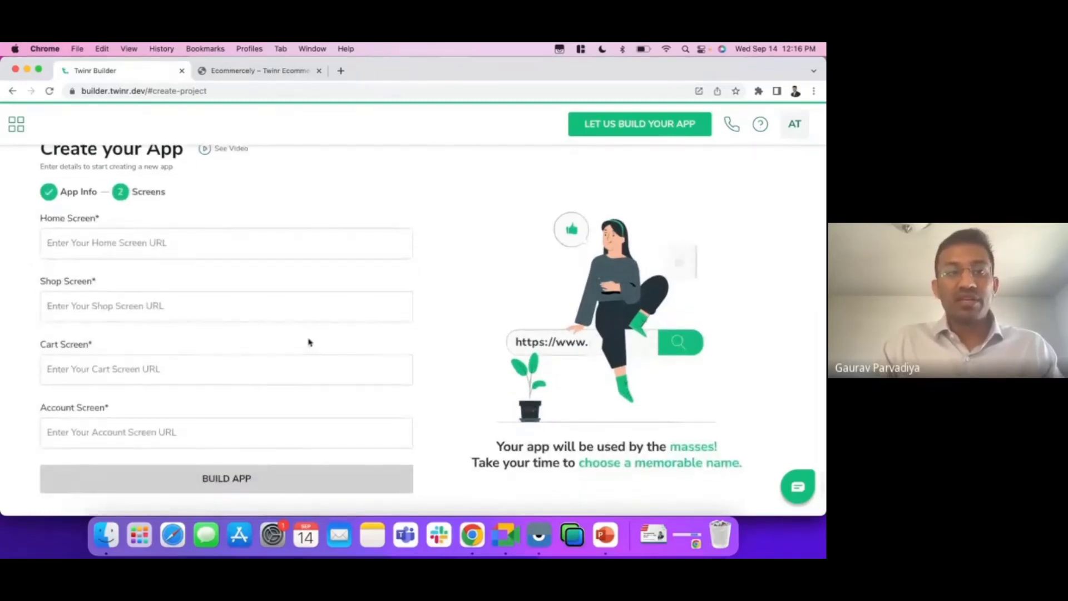
{"action": "left_click", "coordinate": [243, 244]}
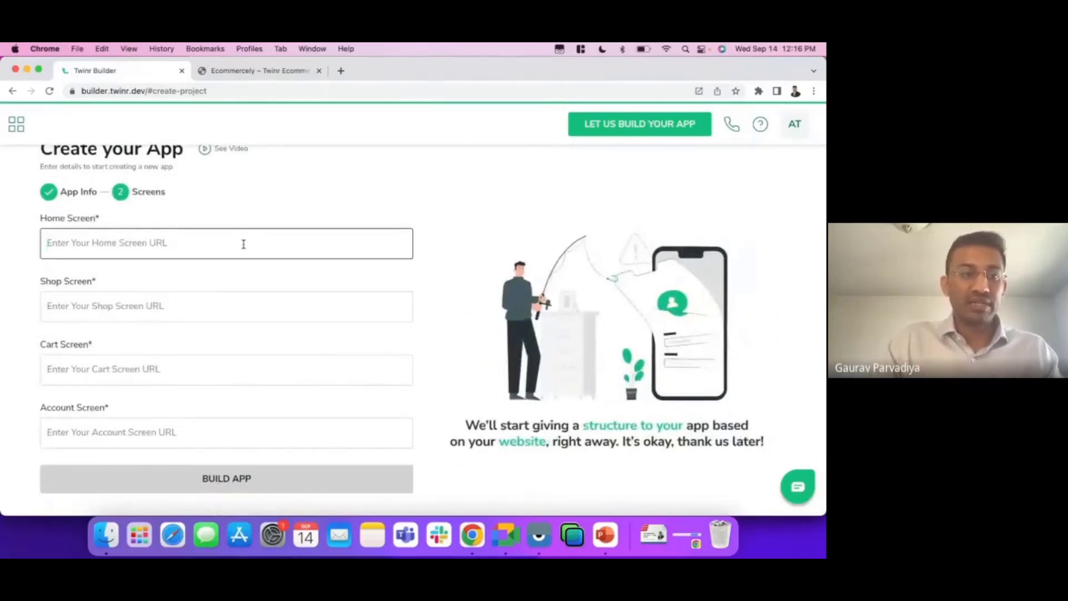
{"action": "left_click", "coordinate": [235, 74]}
{"action": "left_click", "coordinate": [216, 89]}
{"action": "key", "text": "super+c"}
{"action": "left_click", "coordinate": [143, 73]}
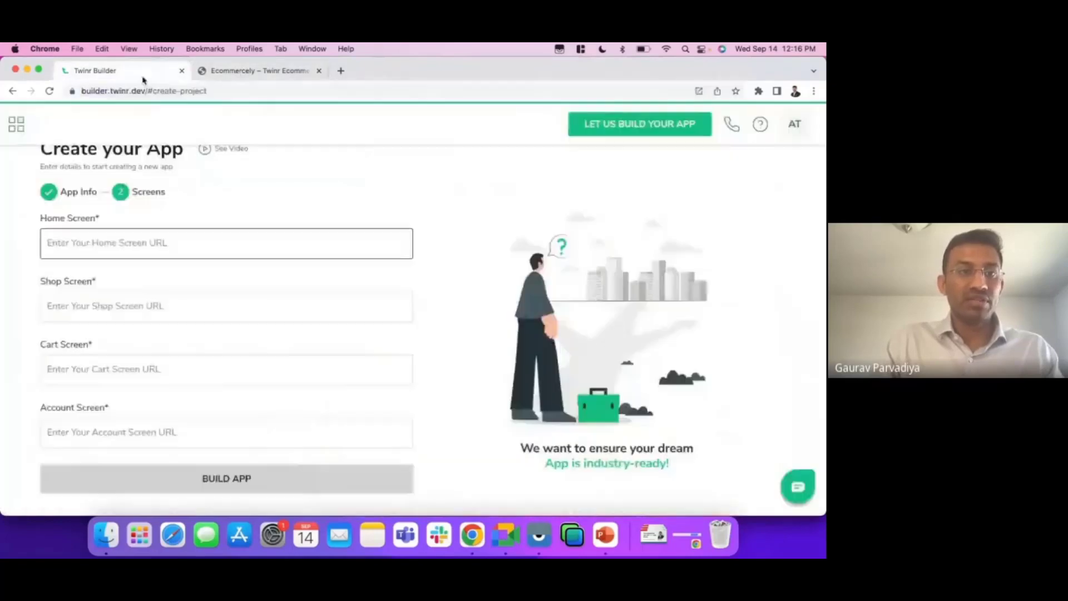
{"action": "left_click", "coordinate": [124, 241]}
{"action": "key", "text": "super+v"}
{"action": "left_click", "coordinate": [92, 310]}
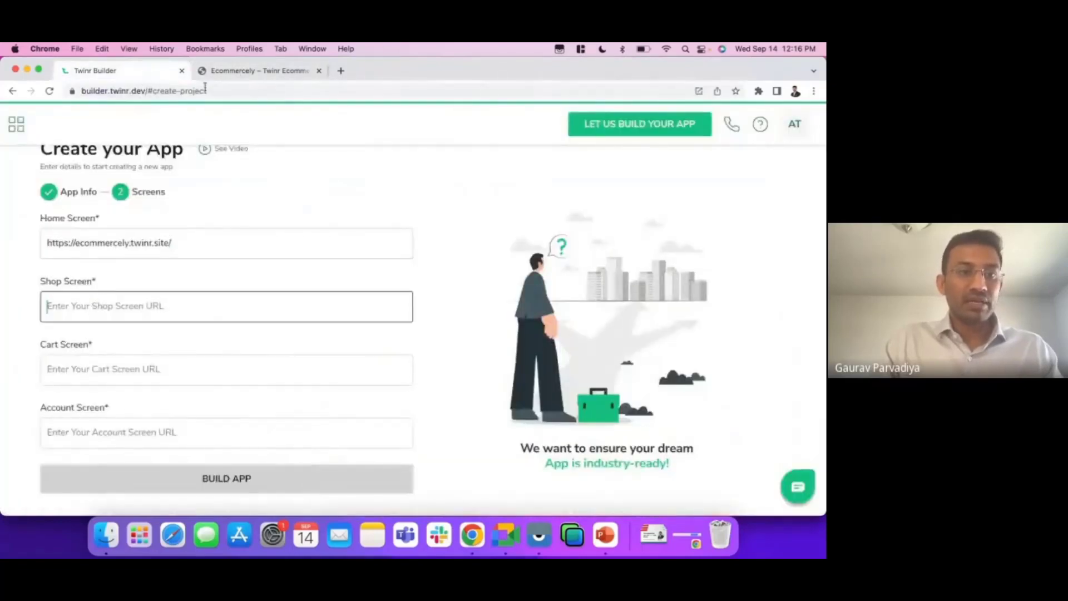
{"action": "left_click", "coordinate": [216, 74]}
{"action": "left_click", "coordinate": [382, 191]}
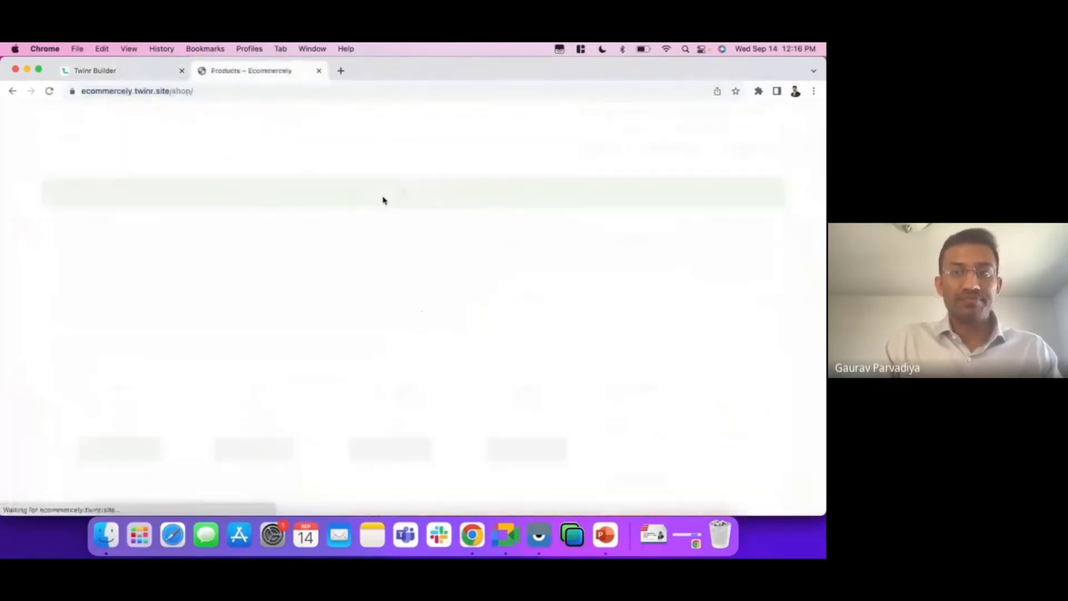
{"action": "left_click", "coordinate": [201, 92]}
{"action": "key", "text": "super+c"}
{"action": "left_click", "coordinate": [146, 72]}
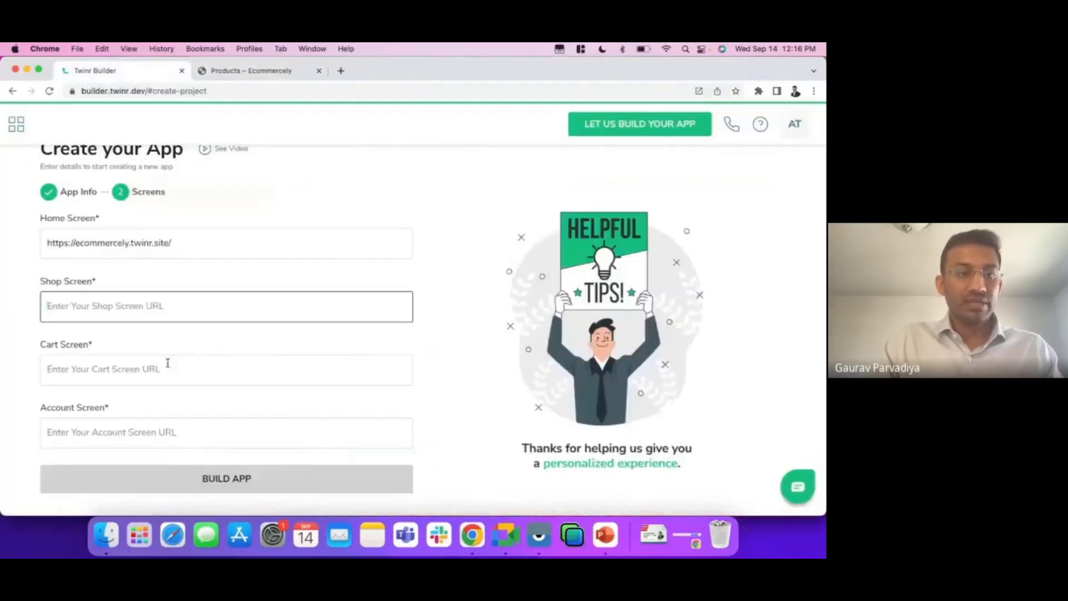
{"action": "key", "text": "super+v"}
{"action": "left_click", "coordinate": [118, 363]}
{"action": "left_click", "coordinate": [242, 72]}
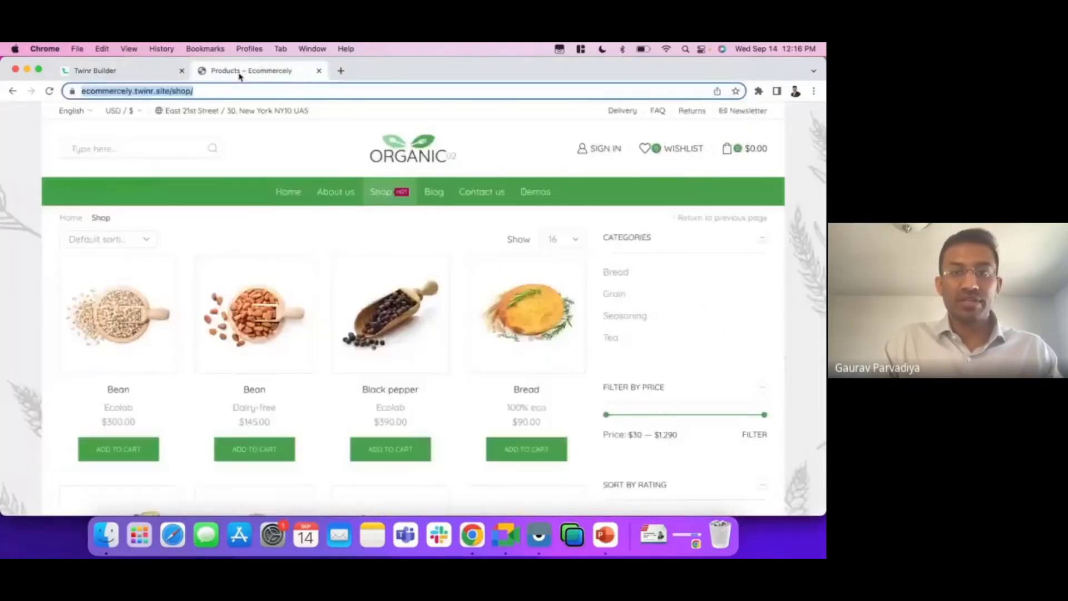
{"action": "left_click", "coordinate": [728, 148]}
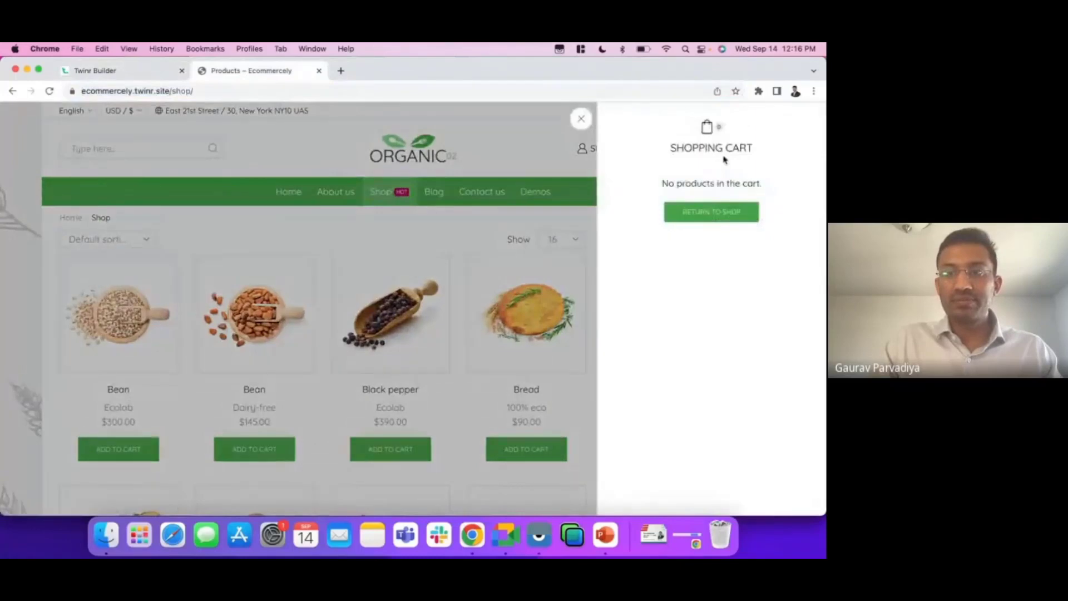
{"action": "left_click", "coordinate": [715, 151]}
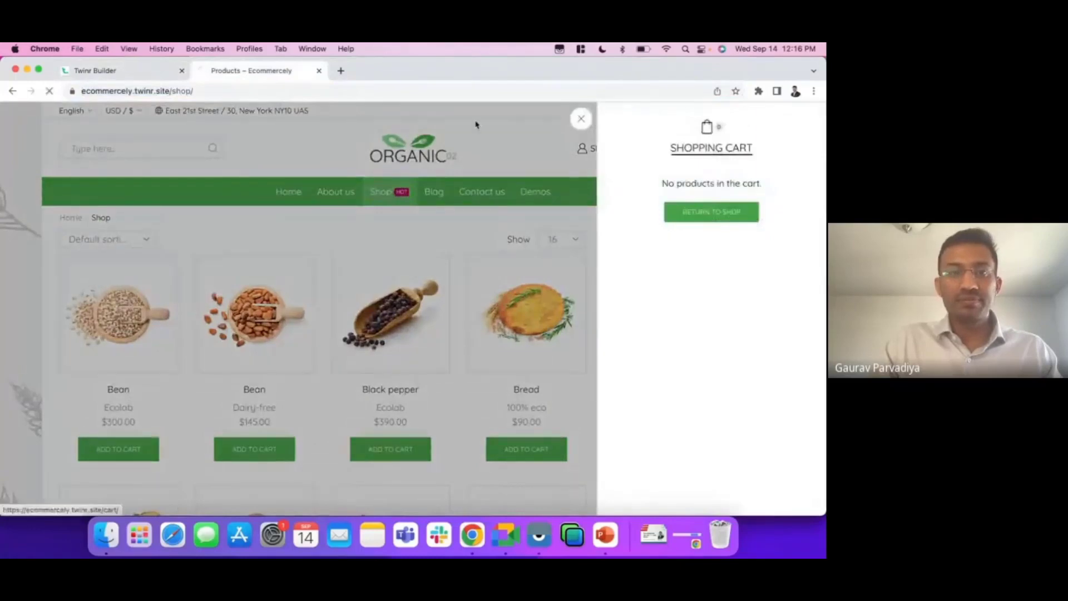
{"action": "left_click", "coordinate": [240, 90]}
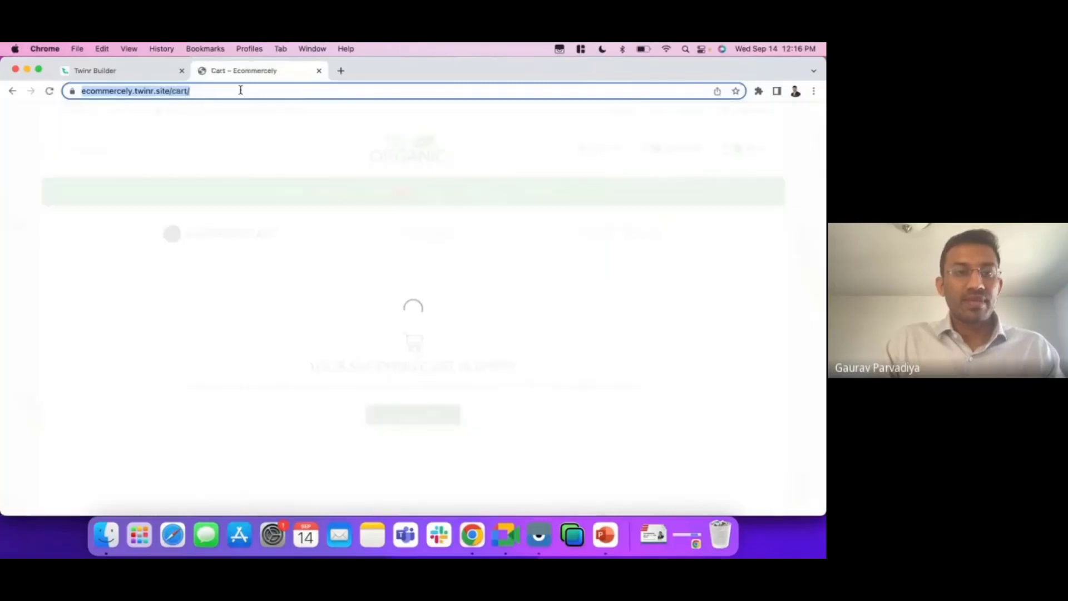
{"action": "left_click", "coordinate": [105, 74]}
{"action": "key", "text": "super+v"}
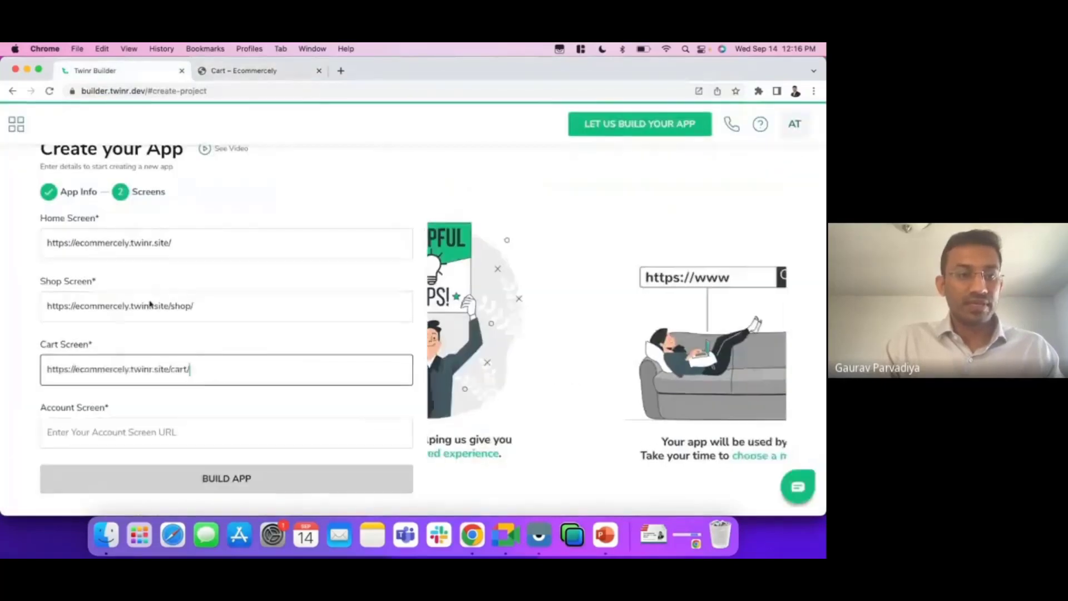
{"action": "left_click", "coordinate": [84, 432]}
{"action": "left_click", "coordinate": [245, 71]}
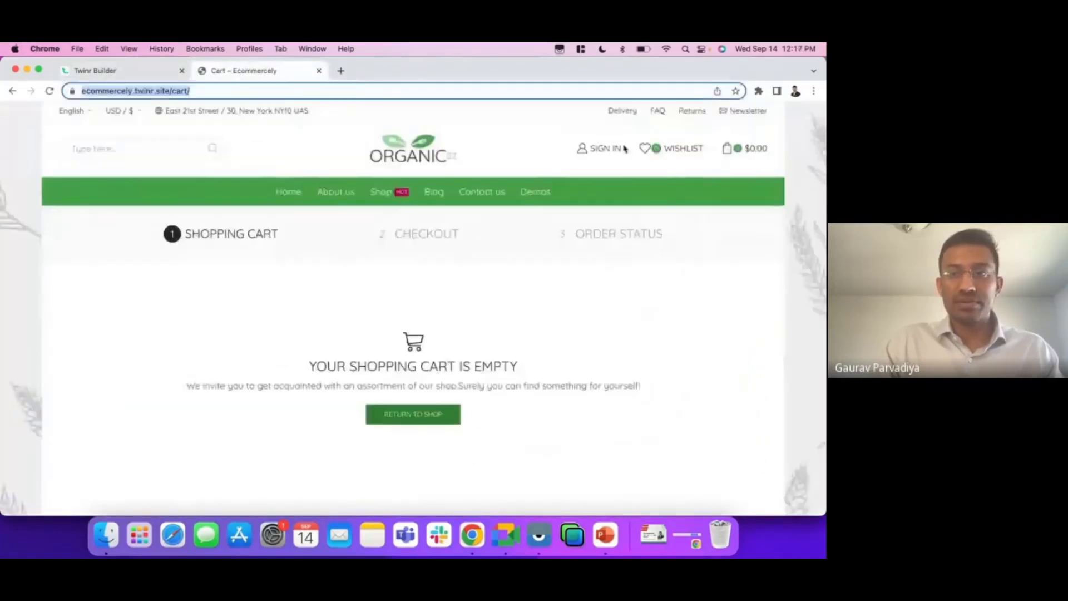
{"action": "left_click", "coordinate": [623, 149]}
{"action": "left_click", "coordinate": [702, 138]}
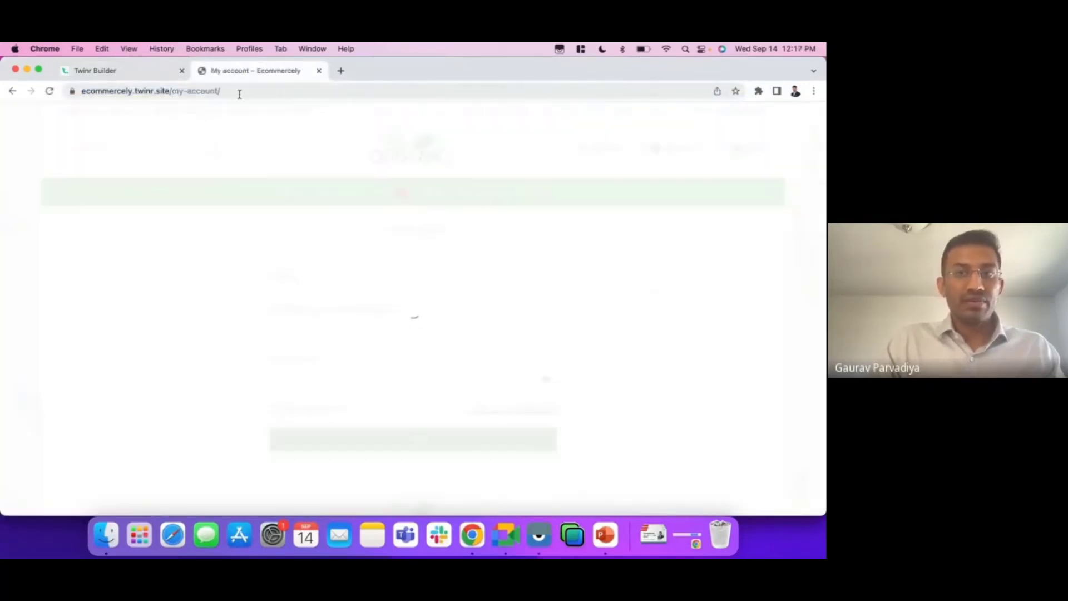
{"action": "left_click", "coordinate": [176, 89]}
{"action": "key", "text": "ctrl+c"}
{"action": "left_click", "coordinate": [131, 71]}
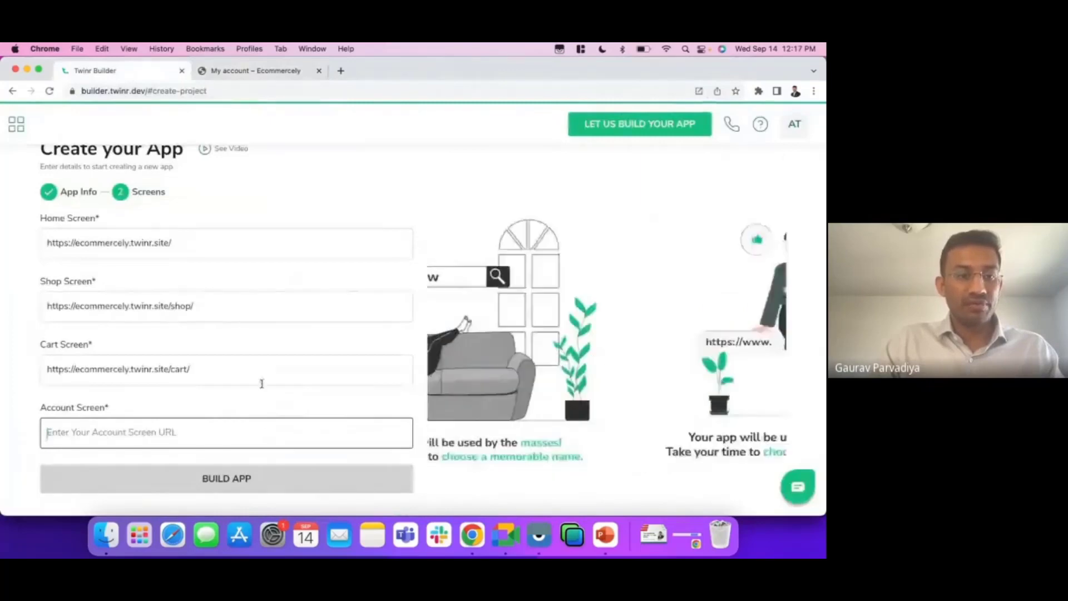
{"action": "key", "text": "ctrl+v"}
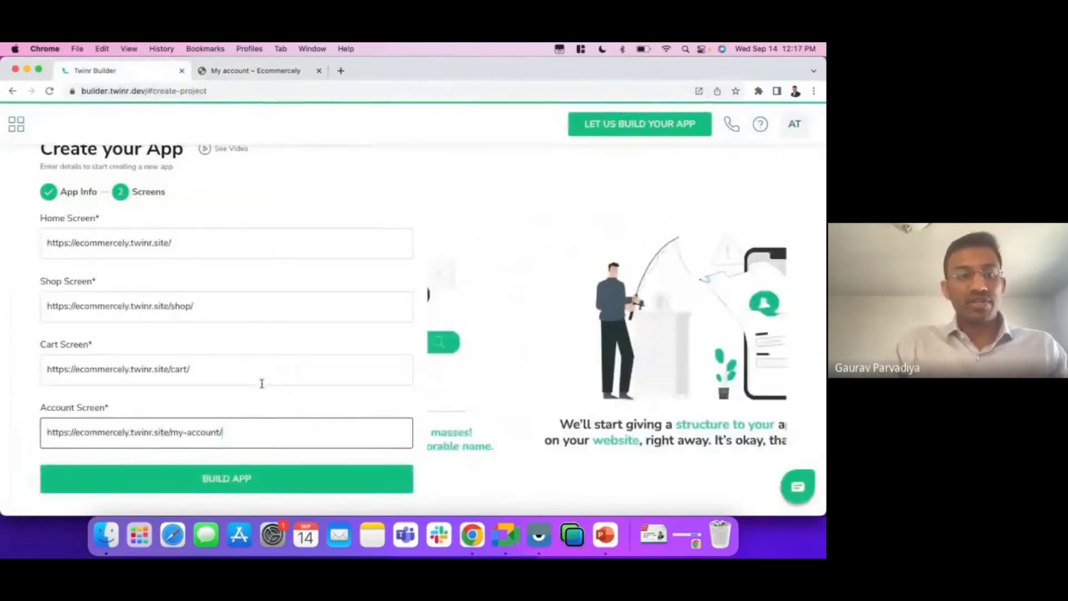
{"action": "left_click", "coordinate": [227, 478]}
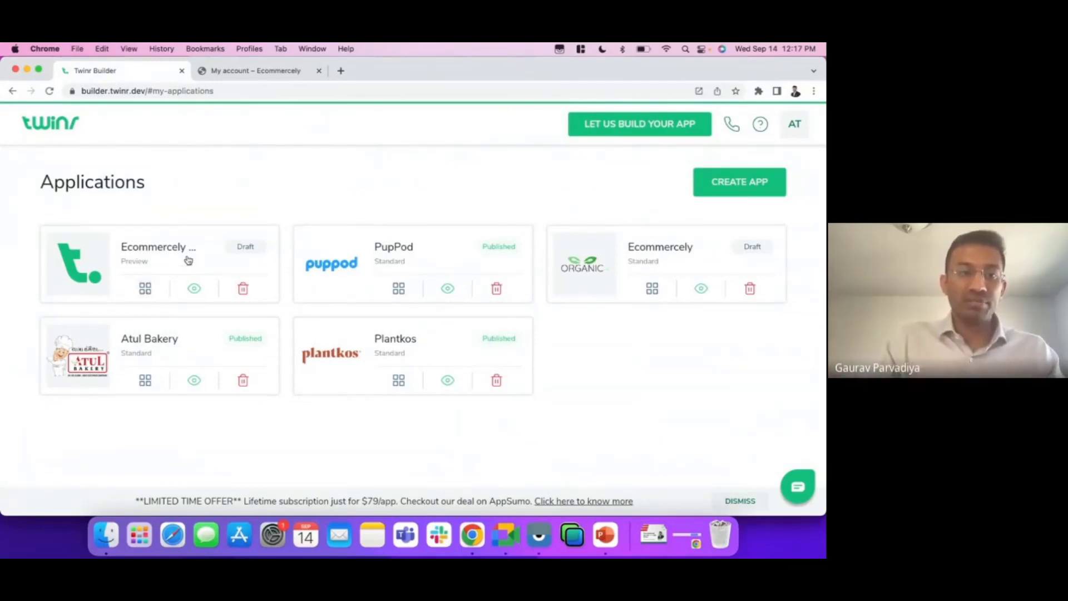
Open the new app's preview, look over the Twinr Preview page on Google Play, and return to the applications list
{"action": "left_click", "coordinate": [194, 288]}
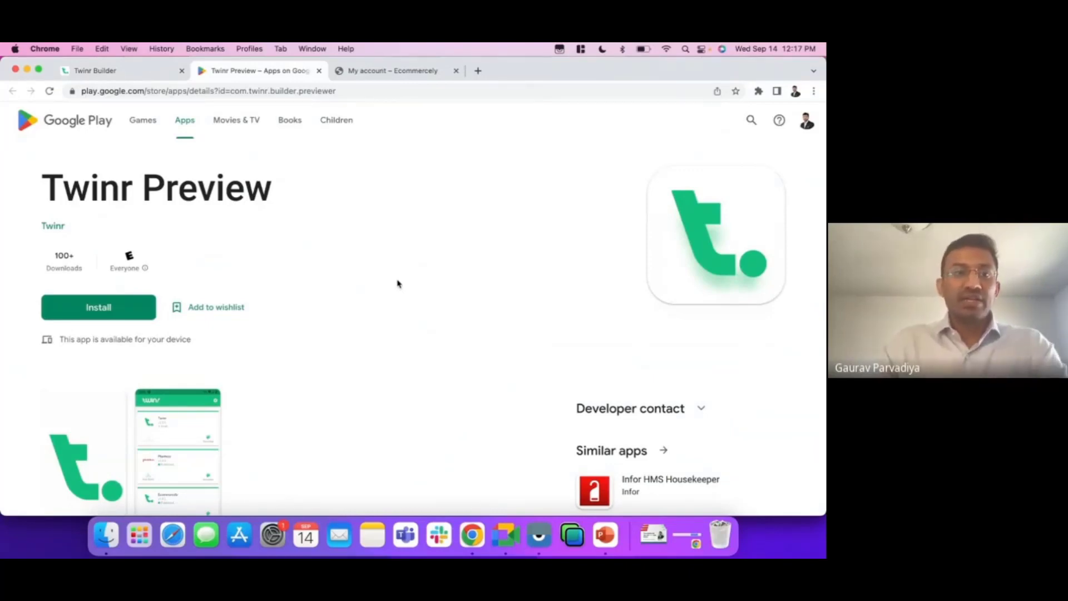
{"action": "scroll", "coordinate": [370, 271], "scroll_direction": "down", "scroll_amount": 3}
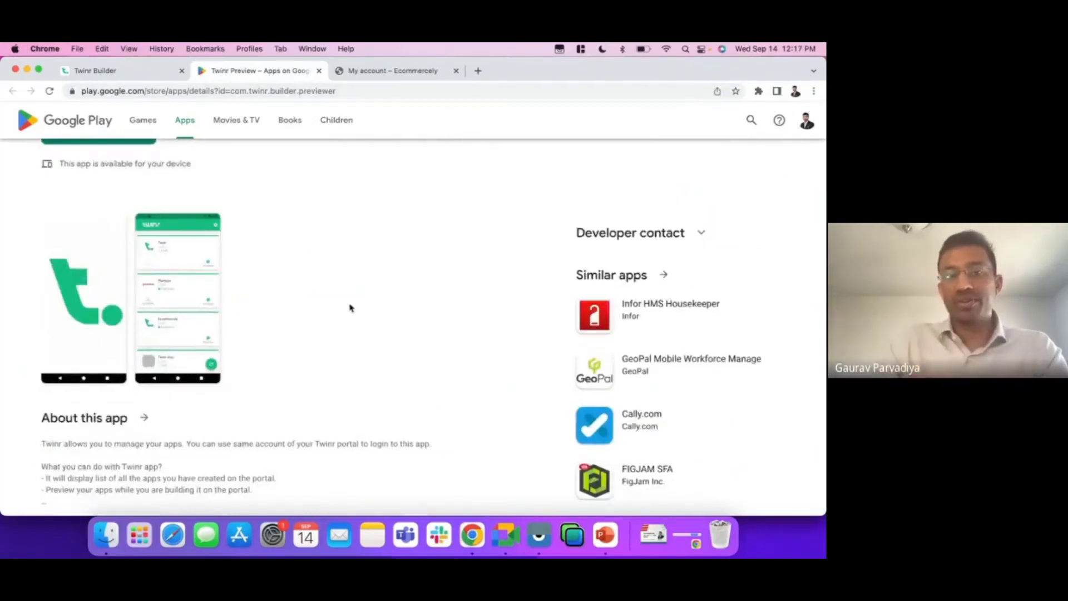
{"action": "scroll", "coordinate": [350, 307], "scroll_direction": "up", "scroll_amount": 1}
{"action": "scroll", "coordinate": [350, 307], "scroll_direction": "up", "scroll_amount": 2}
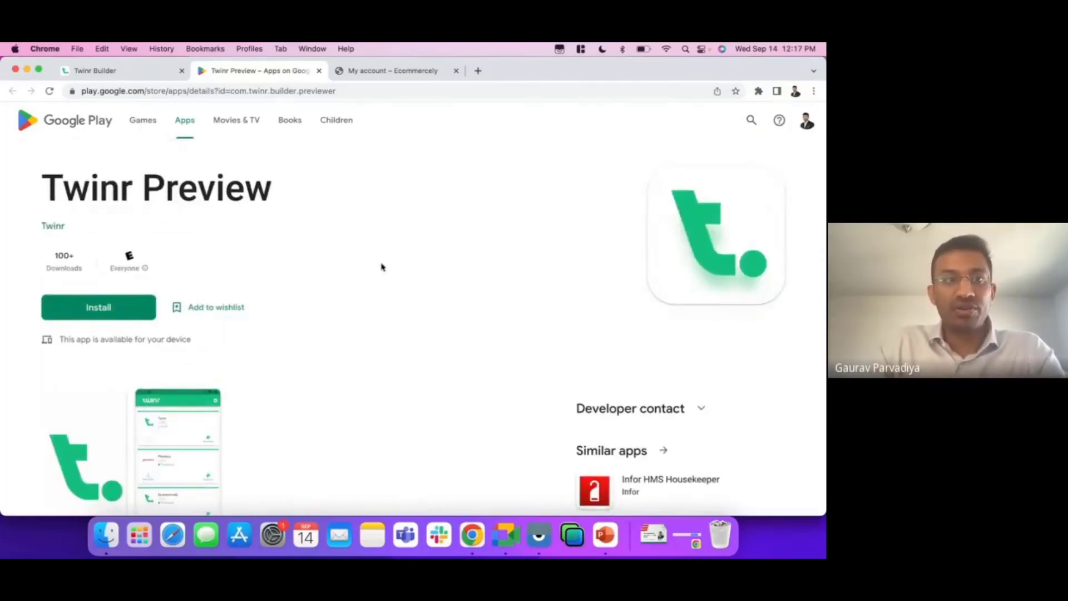
{"action": "left_click", "coordinate": [129, 71]}
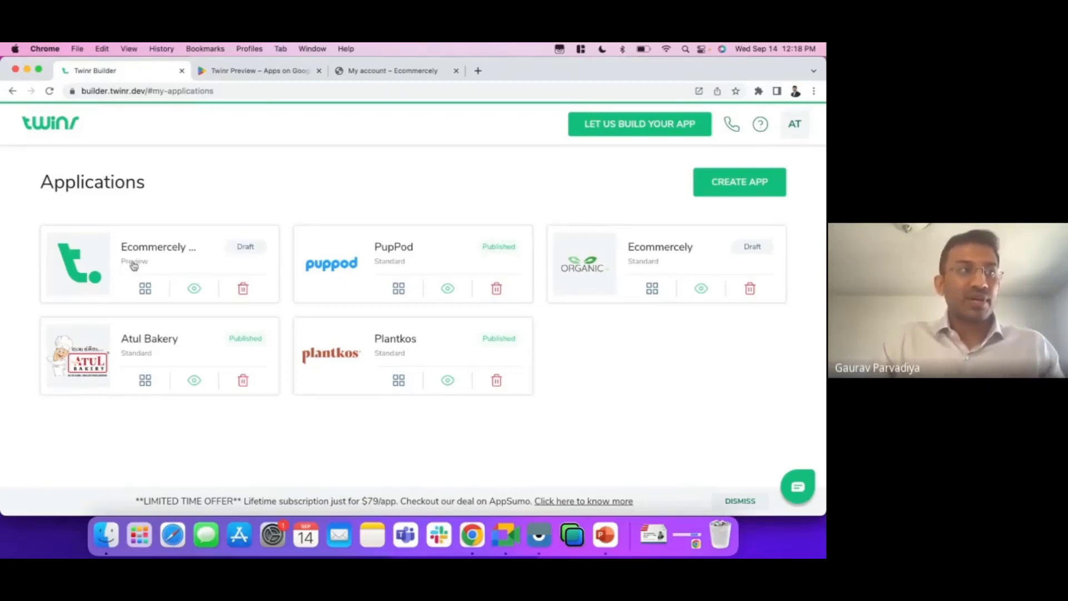
Open the Ecommercely Webinar Demo dashboard and review the setup guide's Branding, App Theme and Customize Screens sections
{"action": "left_click", "coordinate": [146, 293]}
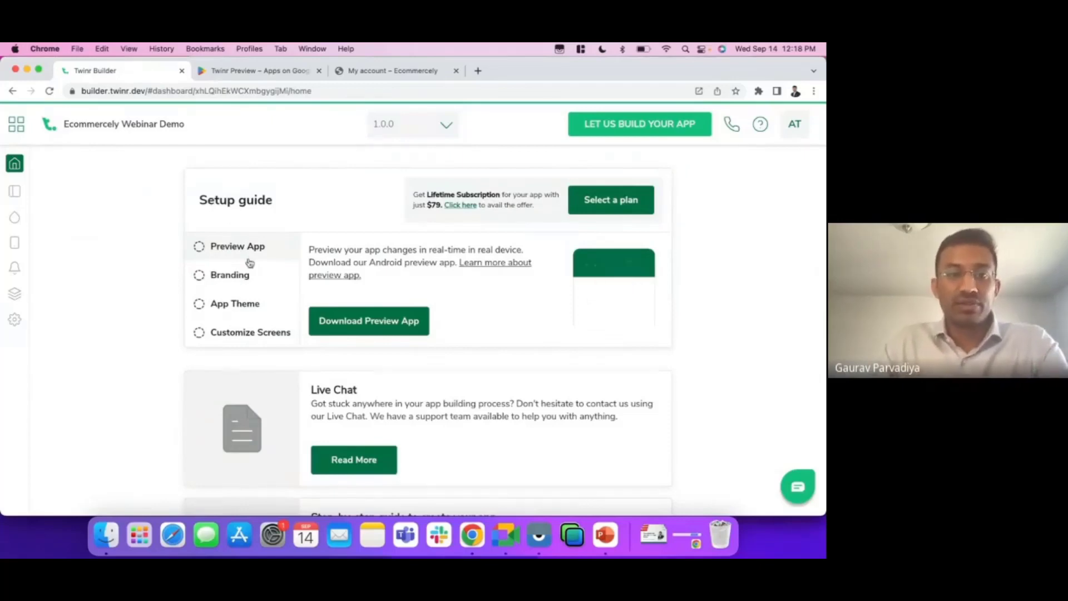
{"action": "left_click", "coordinate": [248, 277]}
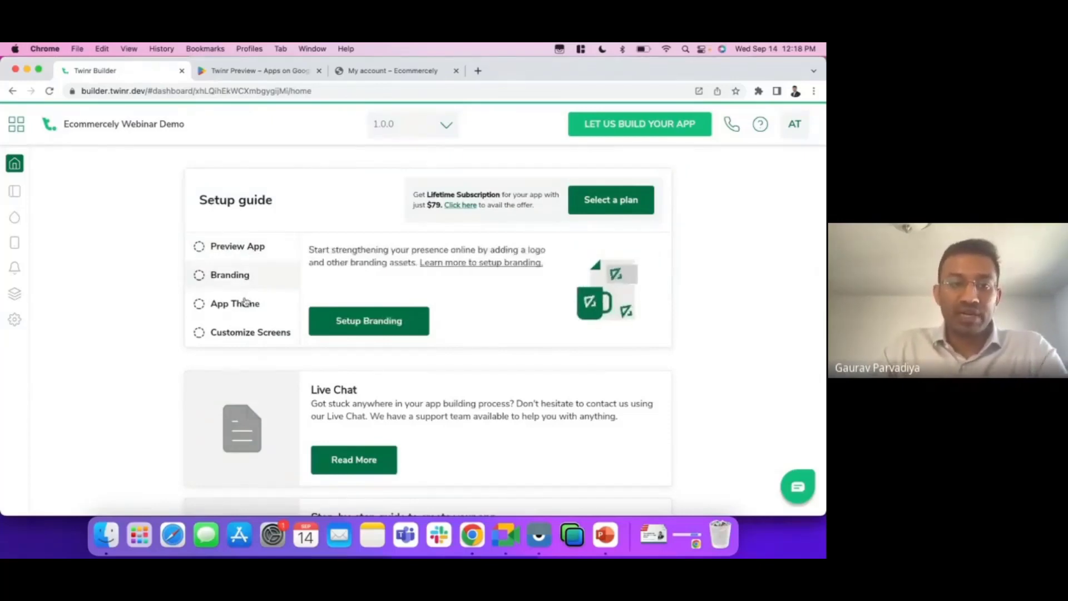
{"action": "left_click", "coordinate": [244, 303]}
{"action": "left_click", "coordinate": [245, 333]}
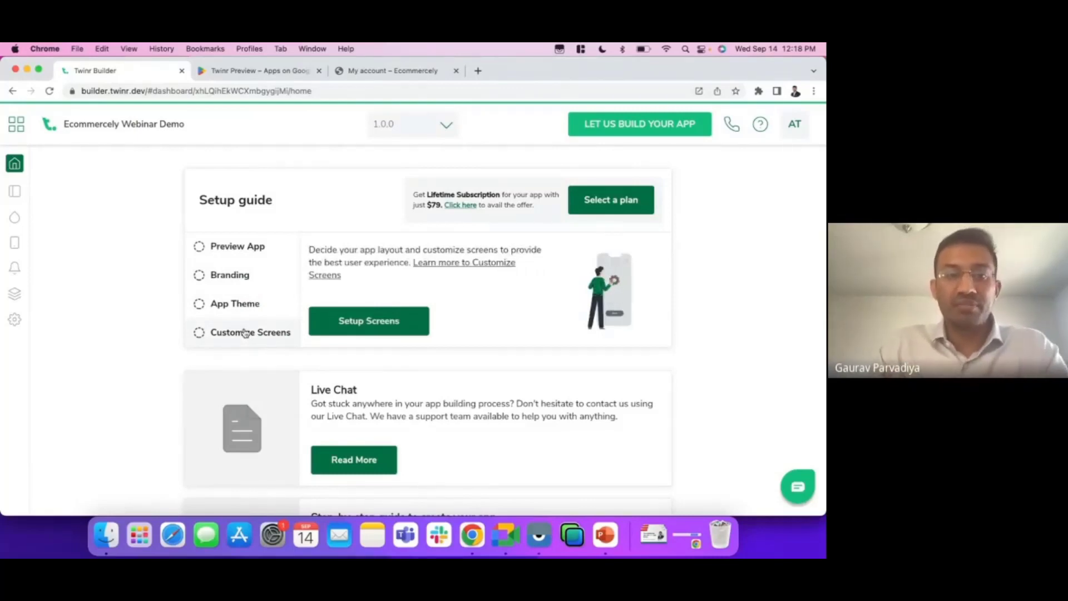
Open the help documentation on customizing screens and look over its branding, theme and screen customization topics
{"action": "left_click", "coordinate": [449, 269]}
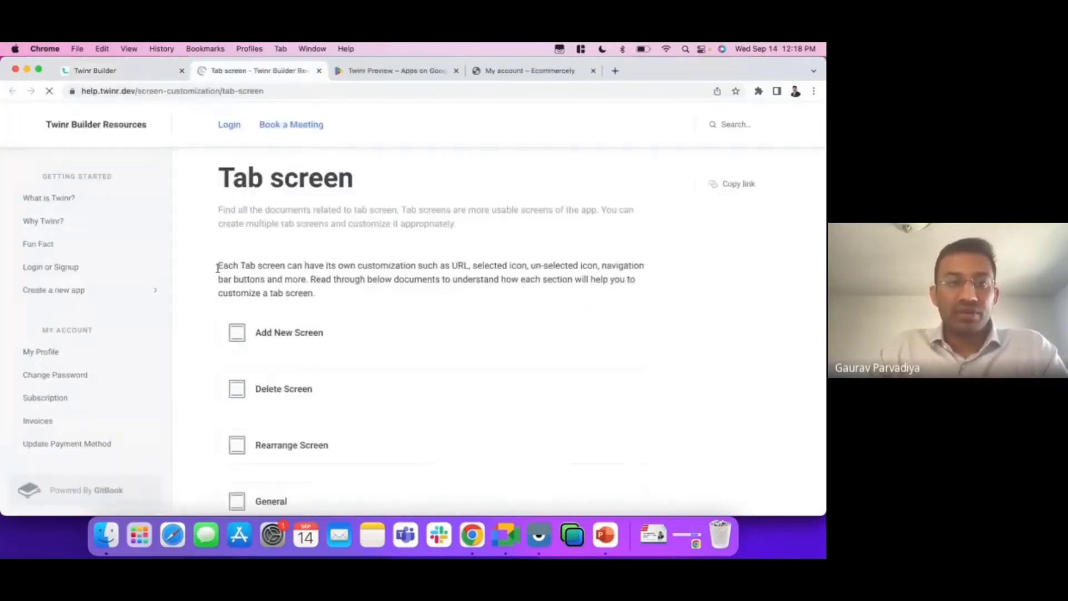
{"action": "scroll", "coordinate": [101, 316], "scroll_direction": "down", "scroll_amount": 10}
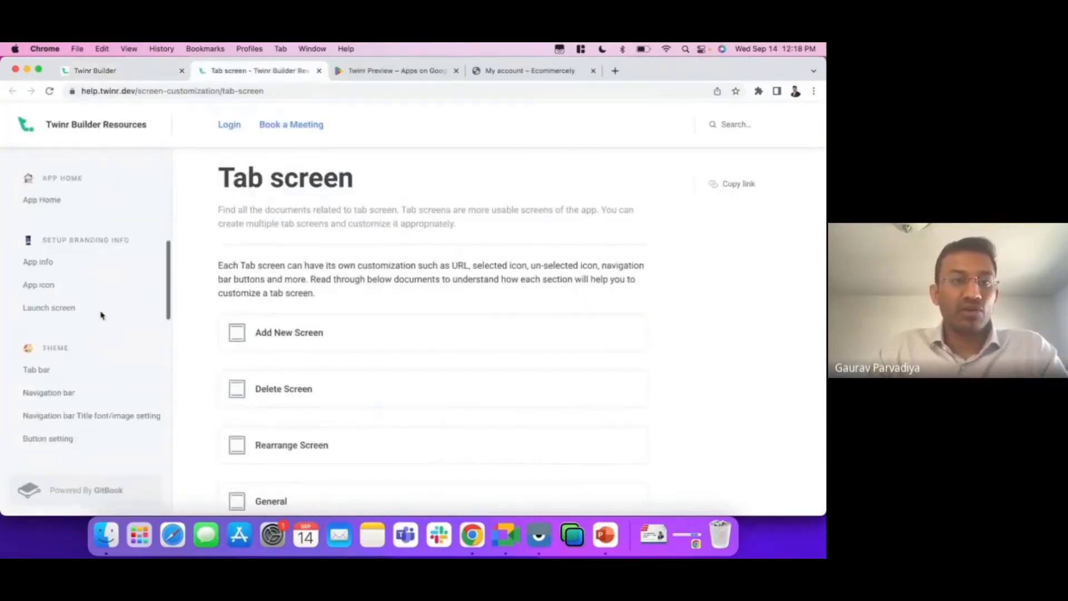
{"action": "scroll", "coordinate": [100, 315], "scroll_direction": "up", "scroll_amount": 10}
{"action": "scroll", "coordinate": [101, 315], "scroll_direction": "down", "scroll_amount": 10}
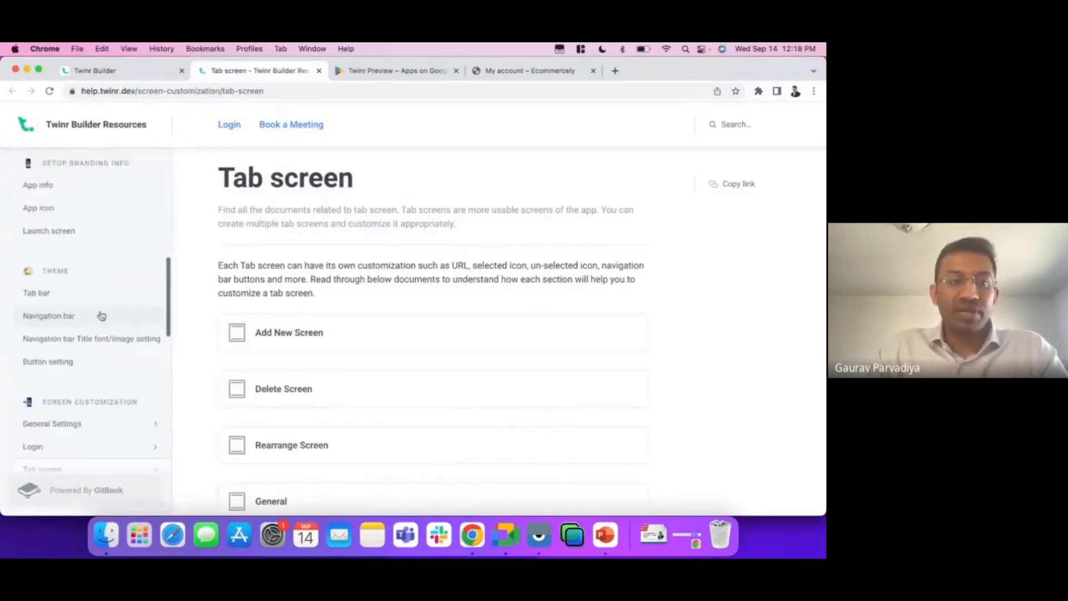
{"action": "scroll", "coordinate": [101, 315], "scroll_direction": "up", "scroll_amount": 4}
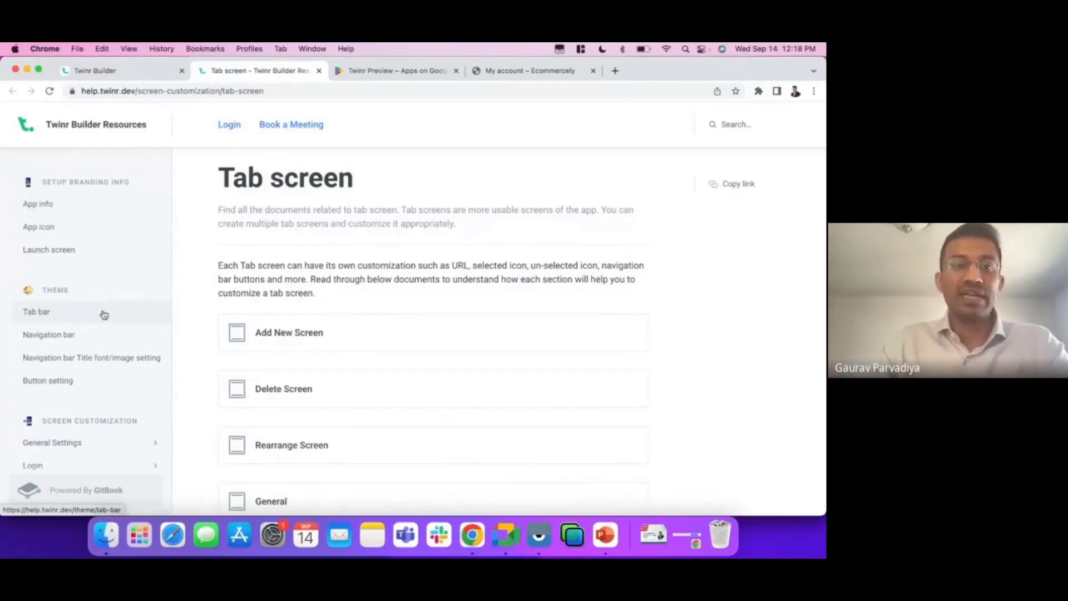
Return to the app dashboard, look over the support options in the live chat widget and close it
{"action": "left_click", "coordinate": [121, 71]}
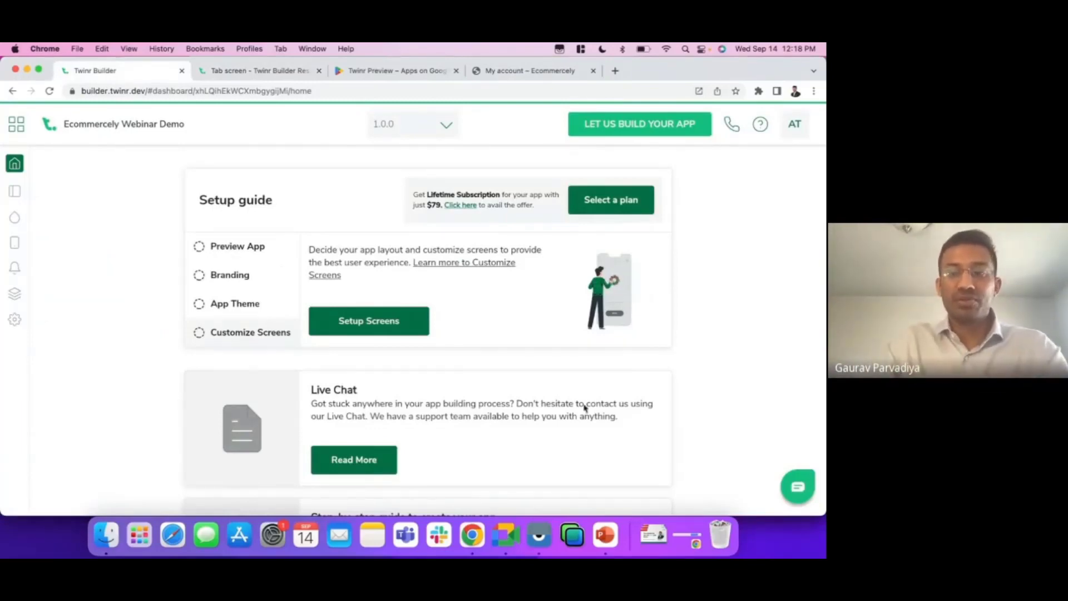
{"action": "left_click", "coordinate": [798, 487]}
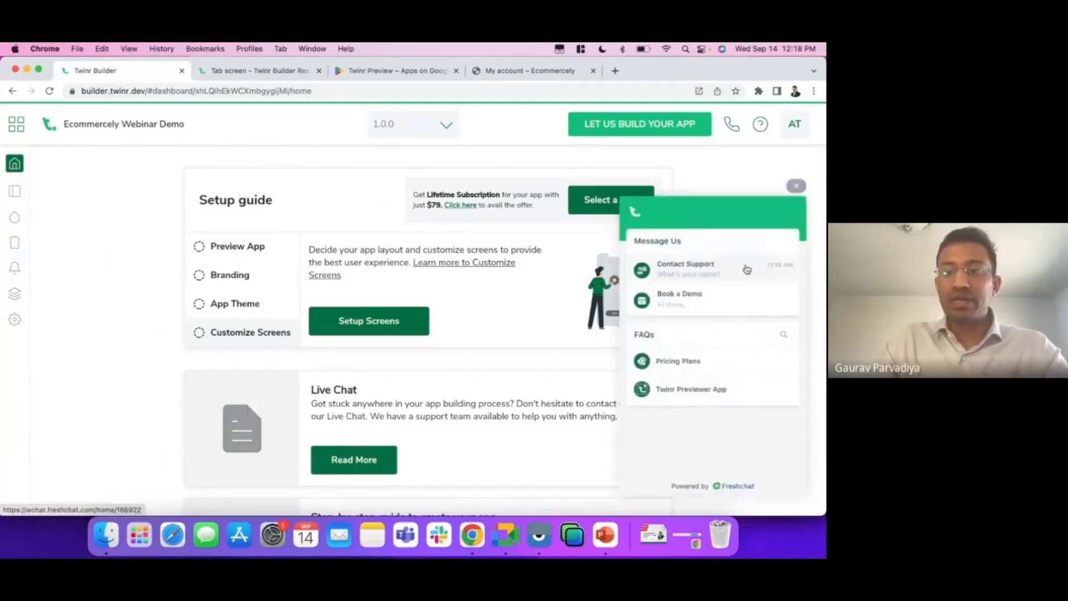
{"action": "left_click", "coordinate": [797, 187]}
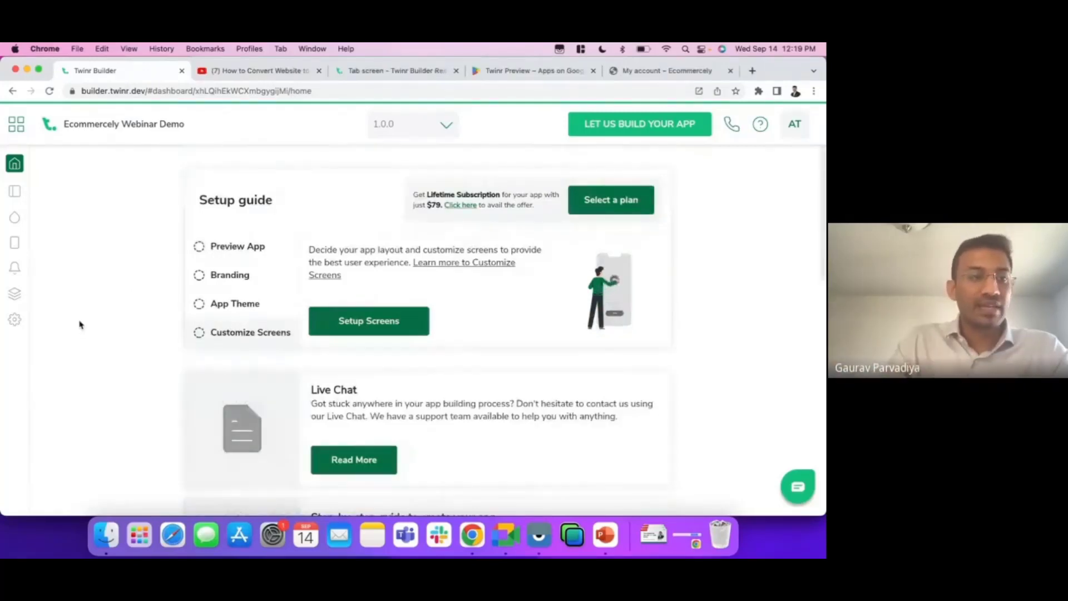
Shorten the app name to Ecommercely in the branding App Info and check it in the iOS and Android previews
{"action": "left_click", "coordinate": [14, 191]}
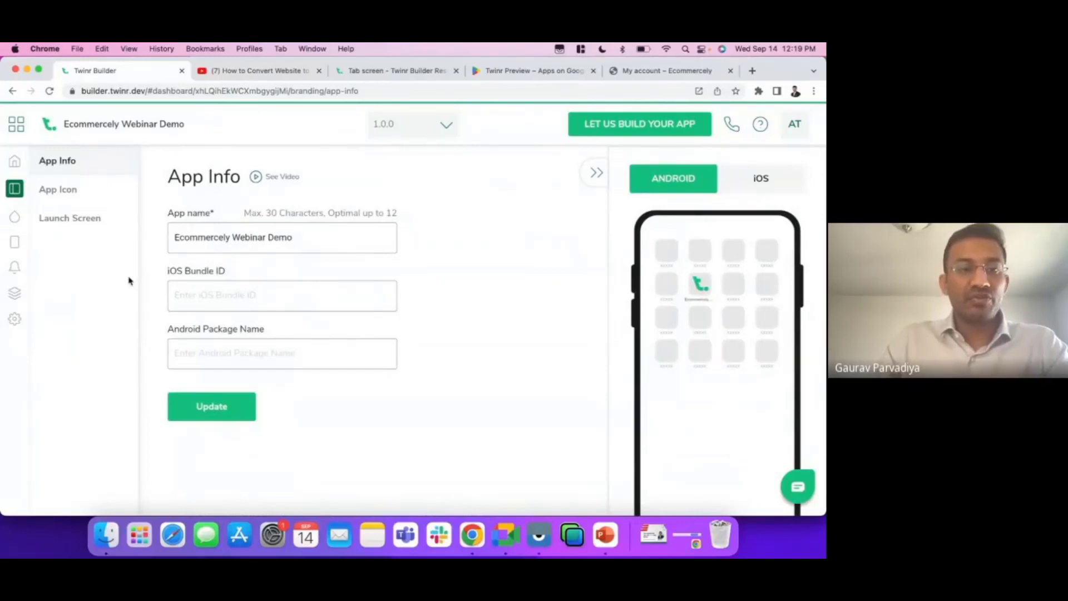
{"action": "left_click_drag", "start_coordinate": [293, 237], "coordinate": [159, 243]}
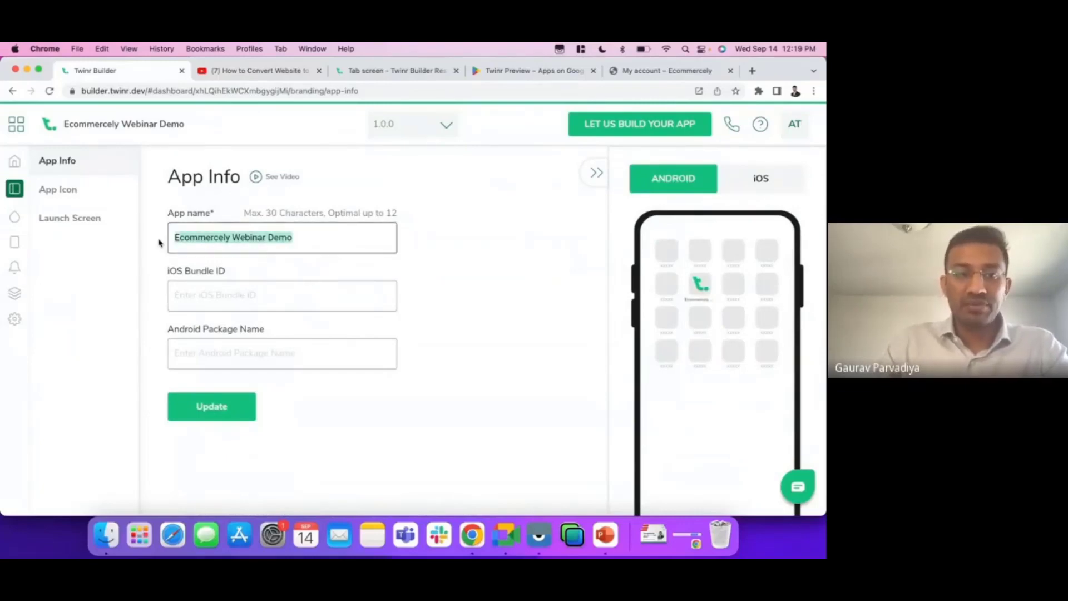
{"action": "left_click", "coordinate": [312, 240]}
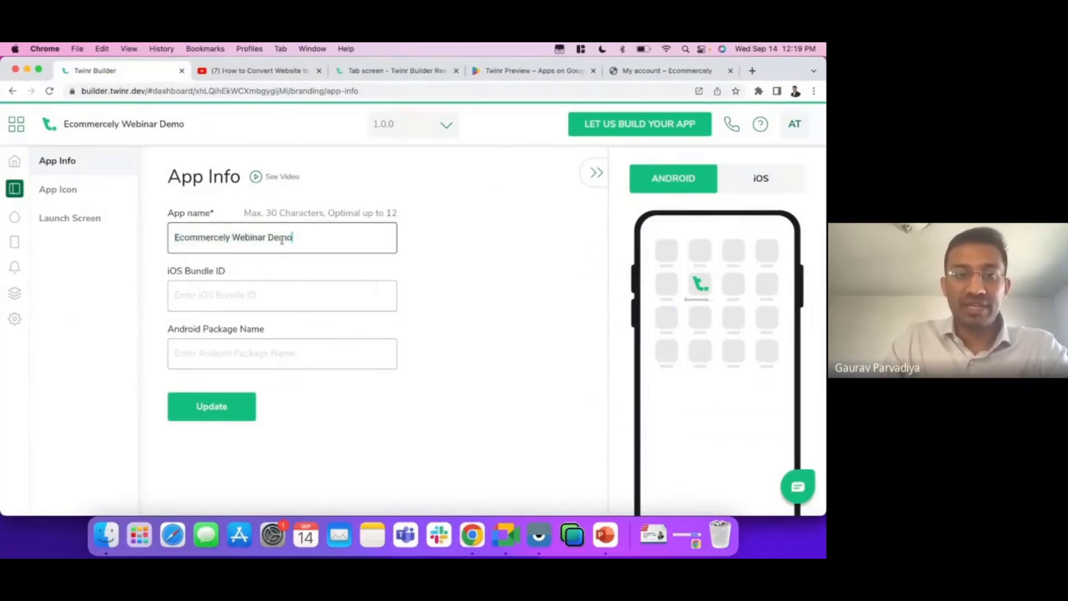
{"action": "key", "text": "BackSpace"}
{"action": "key", "text": "BackSpace"}
{"action": "key", "text": "BackSpace"}
{"action": "key", "text": "BackSpace"}
{"action": "key", "text": "BackSpace"}
{"action": "key", "text": "BackSpace"}
{"action": "key", "text": "BackSpace"}
{"action": "key", "text": "BackSpace"}
{"action": "key", "text": "BackSpace"}
{"action": "key", "text": "BackSpace"}
{"action": "key", "text": "BackSpace"}
{"action": "key", "text": "BackSpace"}
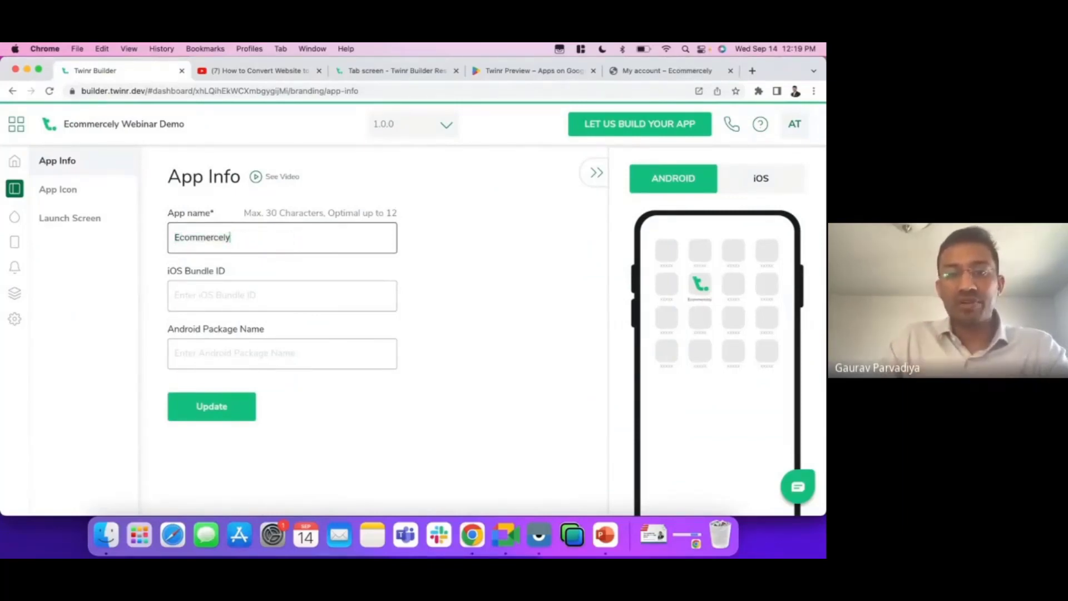
{"action": "left_click", "coordinate": [760, 186]}
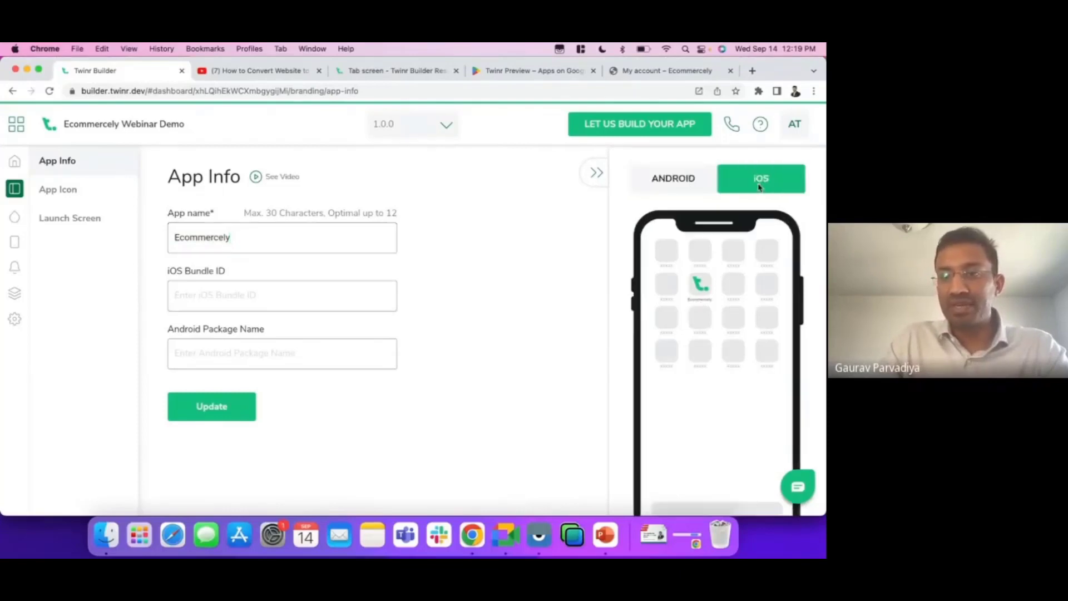
{"action": "left_click", "coordinate": [671, 189]}
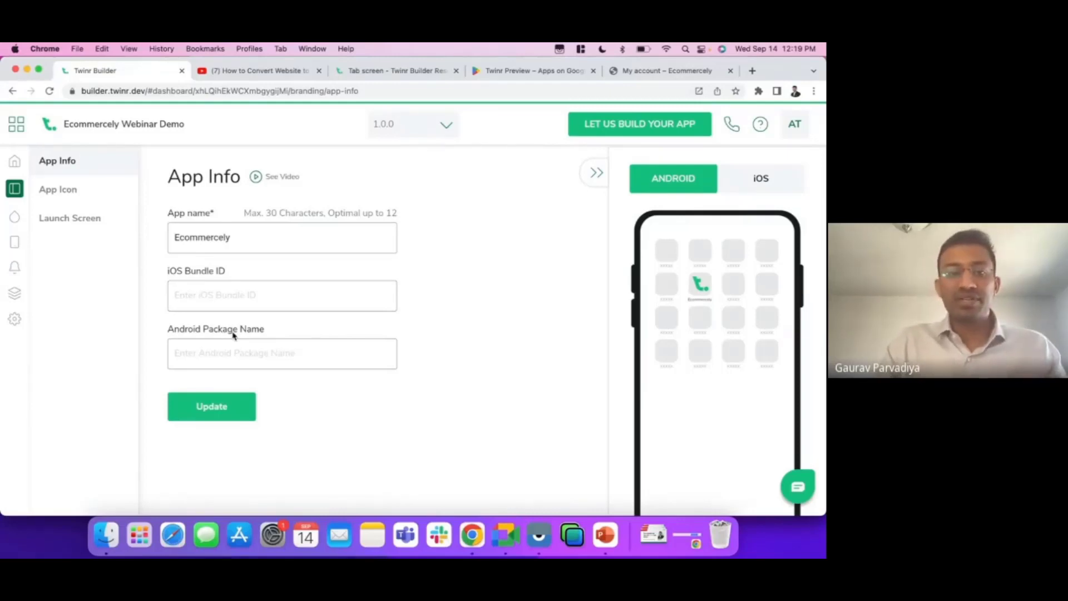
Review the App Icon and Launch Screen branding settings, including their required image sizes
{"action": "left_click", "coordinate": [82, 197]}
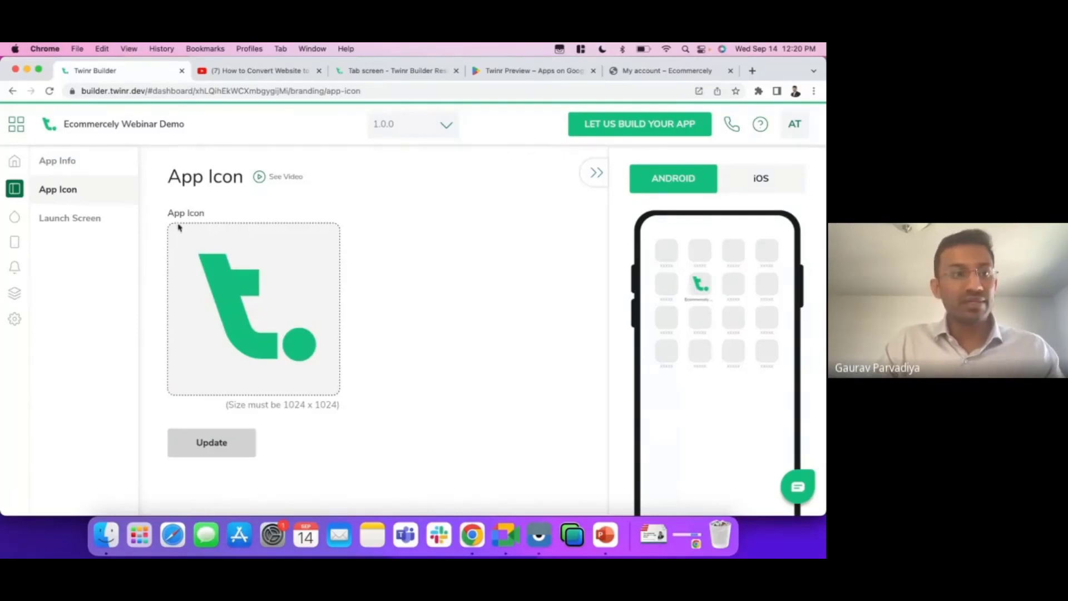
{"action": "left_click", "coordinate": [81, 218]}
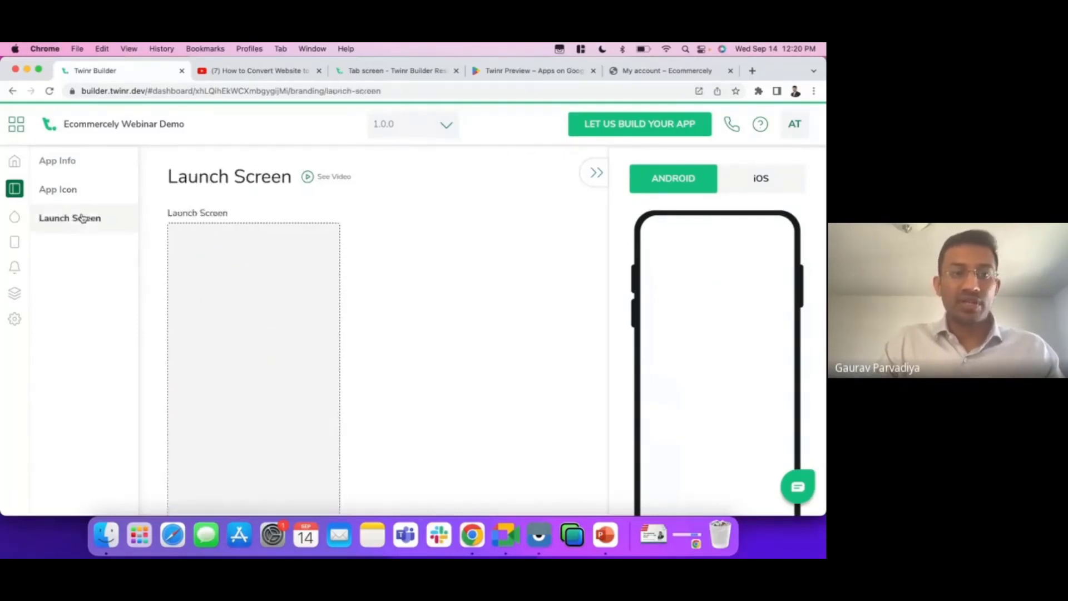
{"action": "scroll", "coordinate": [373, 298], "scroll_direction": "down", "scroll_amount": 2}
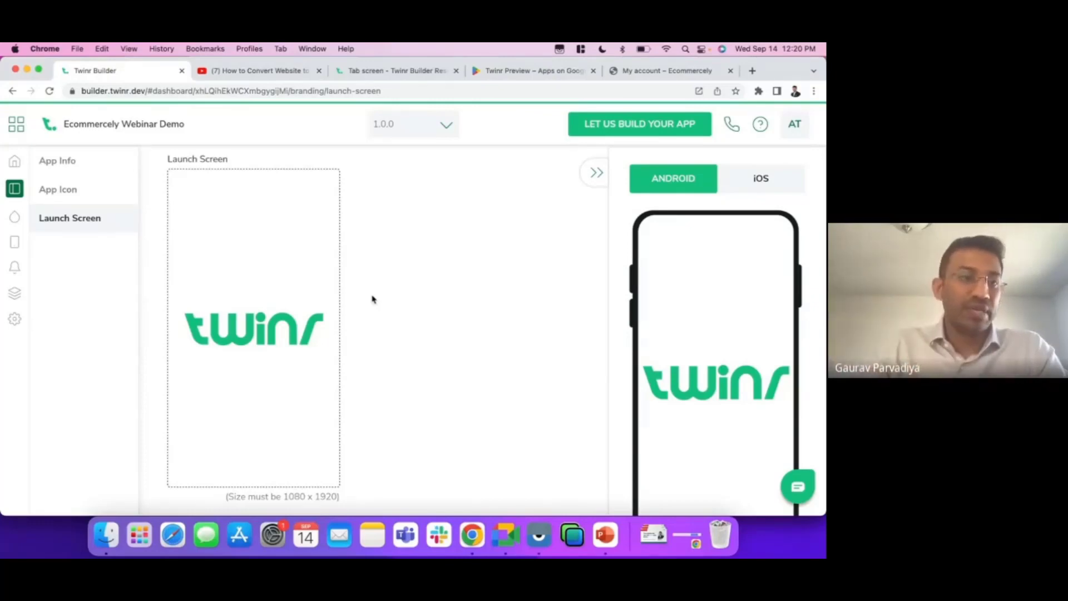
Open the App Theme settings, switch to Vysor and preview the Ecommercely Webinar Demo app on the mirrored phone
{"action": "left_click", "coordinate": [16, 223]}
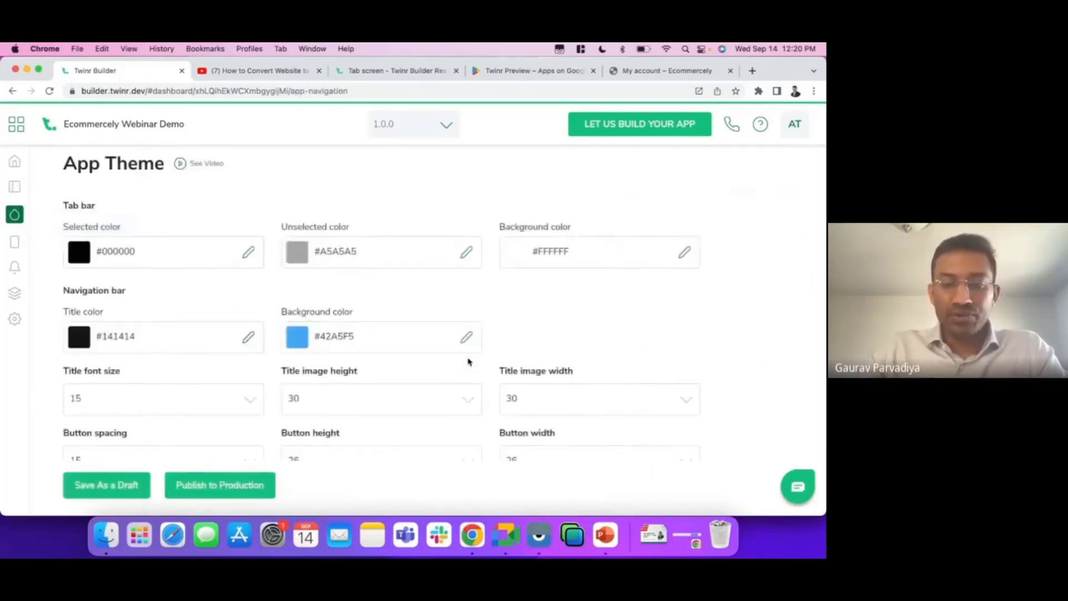
{"action": "left_click", "coordinate": [539, 535]}
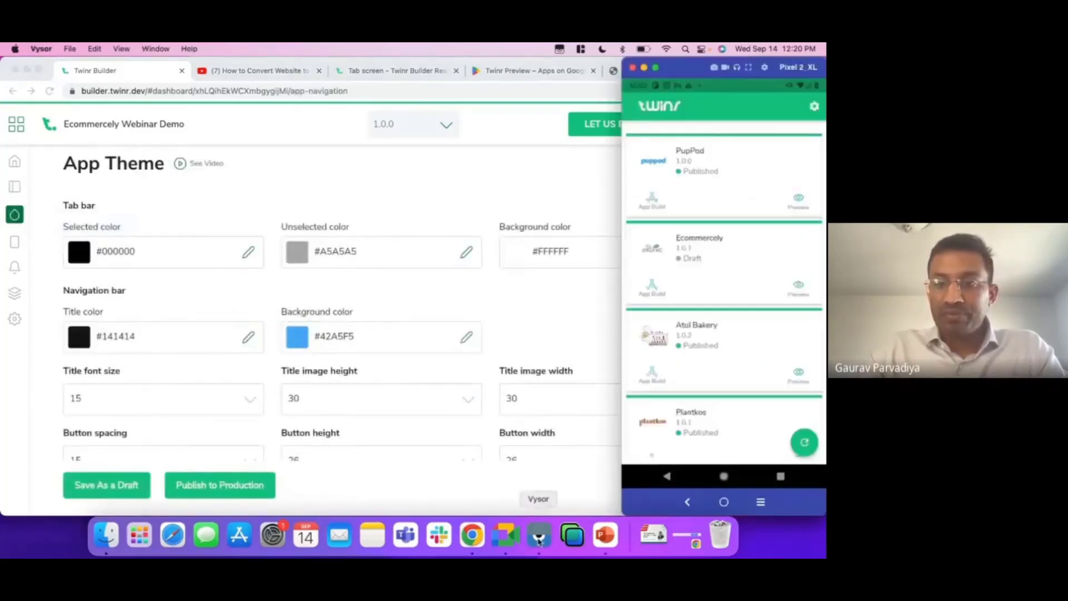
{"action": "scroll", "coordinate": [768, 306], "scroll_direction": "down", "scroll_amount": 3}
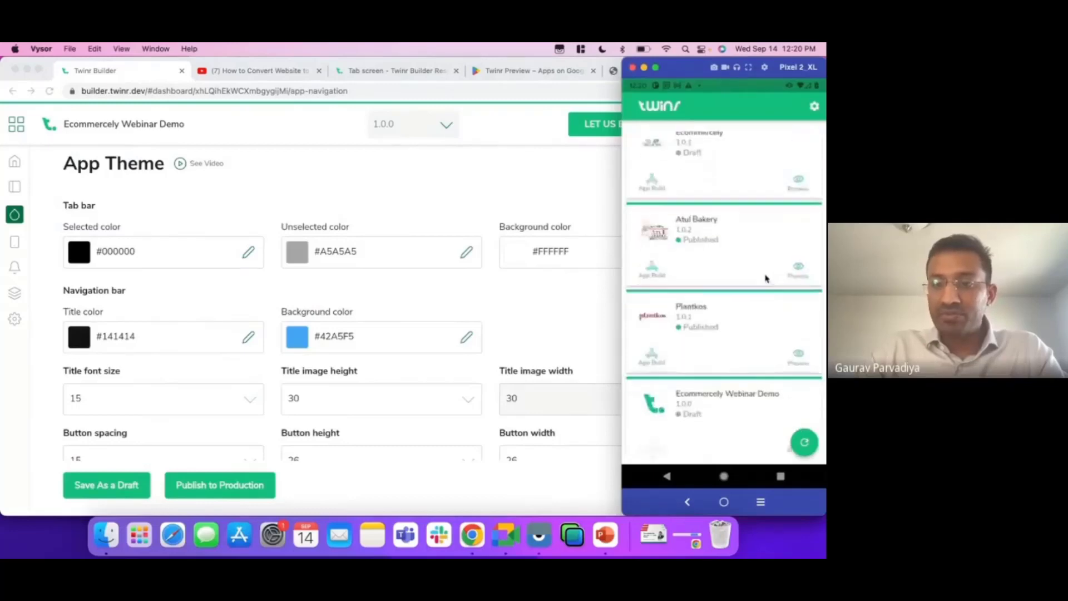
{"action": "left_click", "coordinate": [726, 406]}
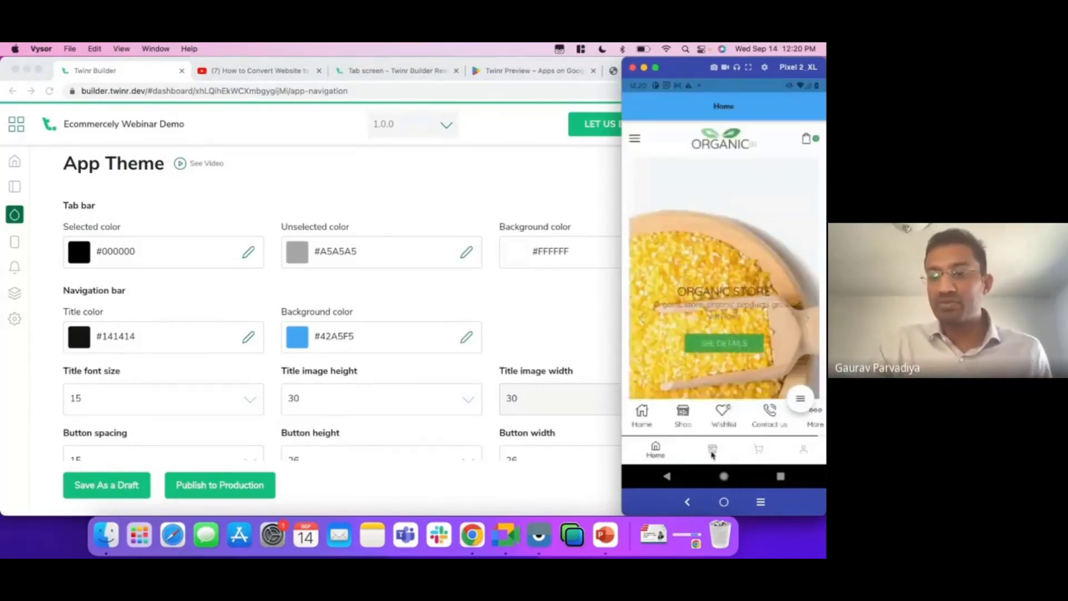
Cycle through the previewed app's Shop, Cart and Account screens and return to Home
{"action": "left_click", "coordinate": [713, 451]}
{"action": "left_click", "coordinate": [759, 450]}
{"action": "left_click", "coordinate": [814, 454]}
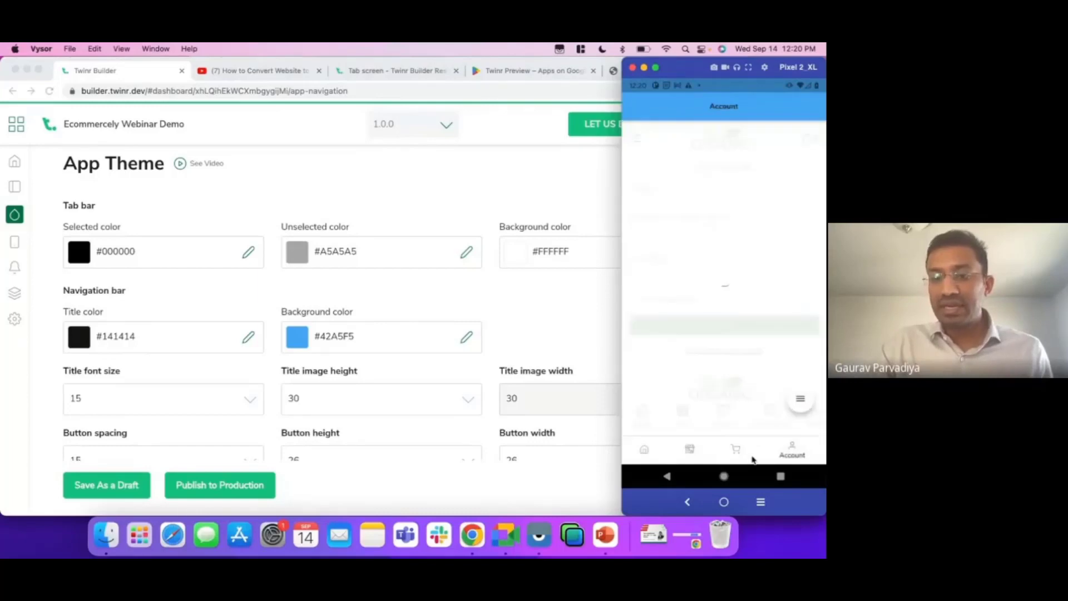
{"action": "left_click", "coordinate": [647, 454]}
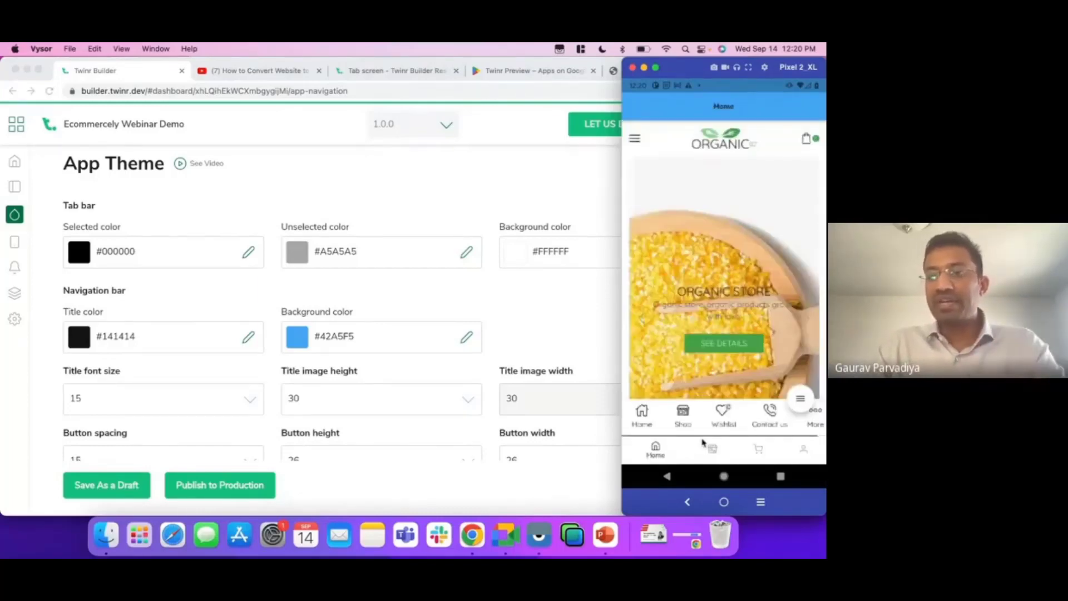
Look through the content of the previewed app's Home, Shop and Cart screens, ending on Home
{"action": "scroll", "coordinate": [766, 353], "scroll_direction": "down", "scroll_amount": 2}
{"action": "scroll", "coordinate": [766, 353], "scroll_direction": "up", "scroll_amount": 3}
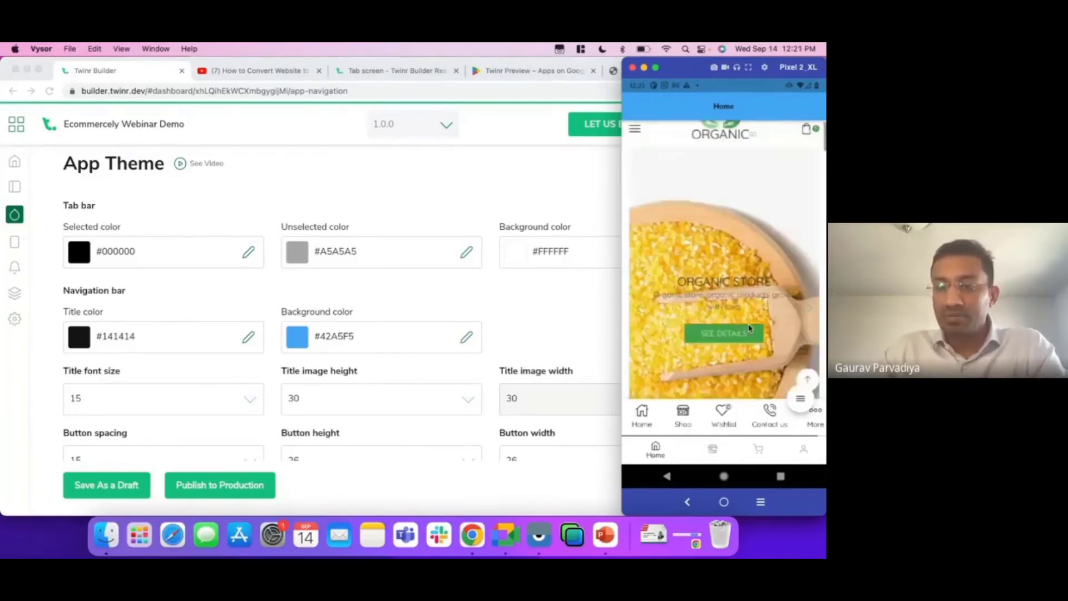
{"action": "left_click", "coordinate": [713, 451]}
{"action": "scroll", "coordinate": [722, 231], "scroll_direction": "down", "scroll_amount": 2}
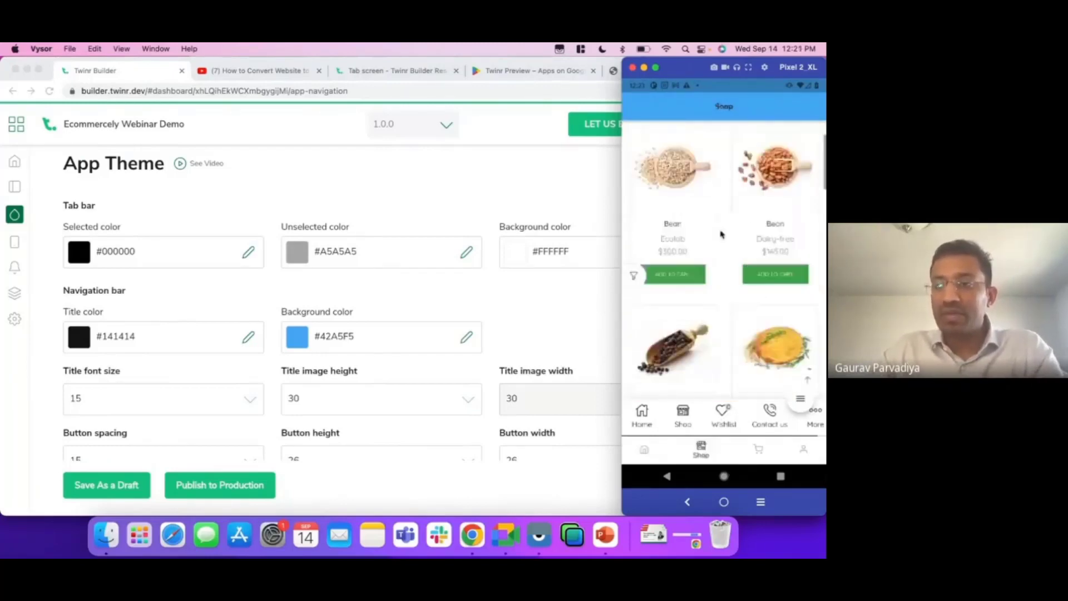
{"action": "scroll", "coordinate": [722, 315], "scroll_direction": "up", "scroll_amount": 2}
{"action": "left_click", "coordinate": [758, 450]}
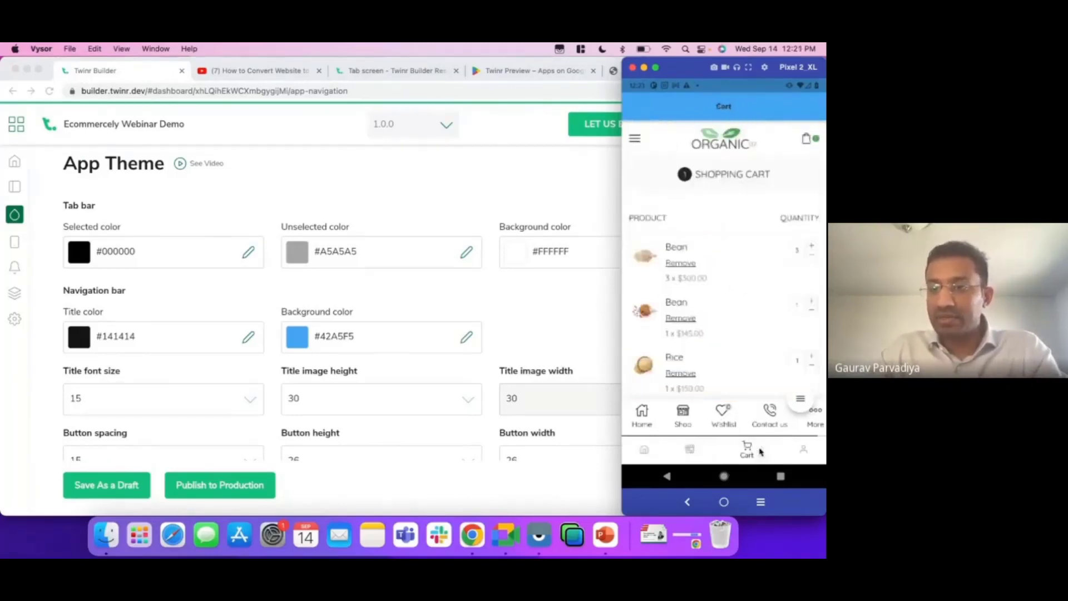
{"action": "scroll", "coordinate": [750, 290], "scroll_direction": "down", "scroll_amount": 3}
{"action": "scroll", "coordinate": [747, 275], "scroll_direction": "up", "scroll_amount": 3}
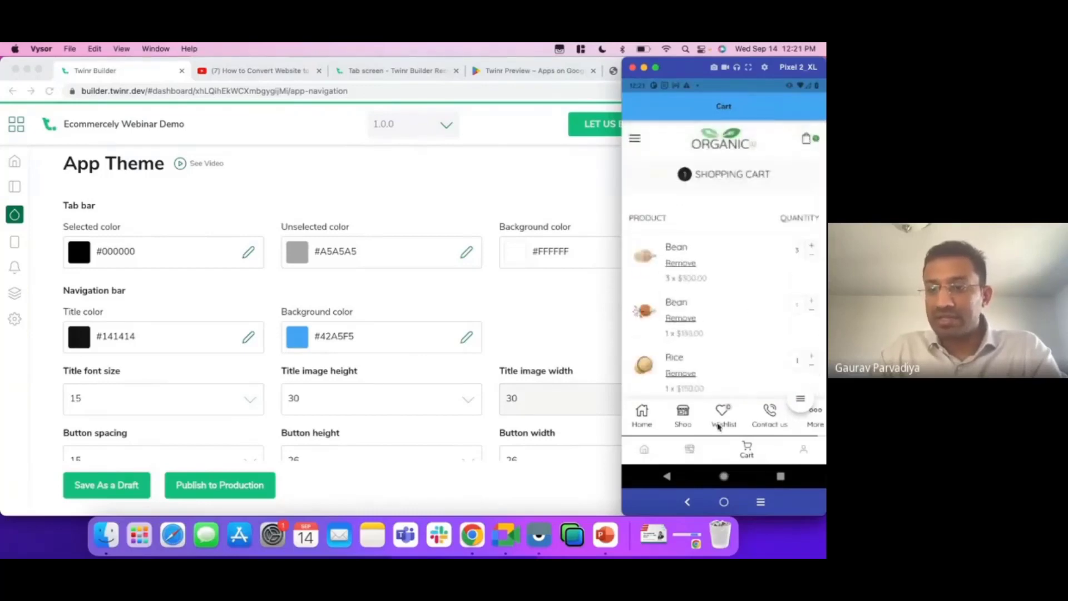
{"action": "left_click", "coordinate": [644, 451]}
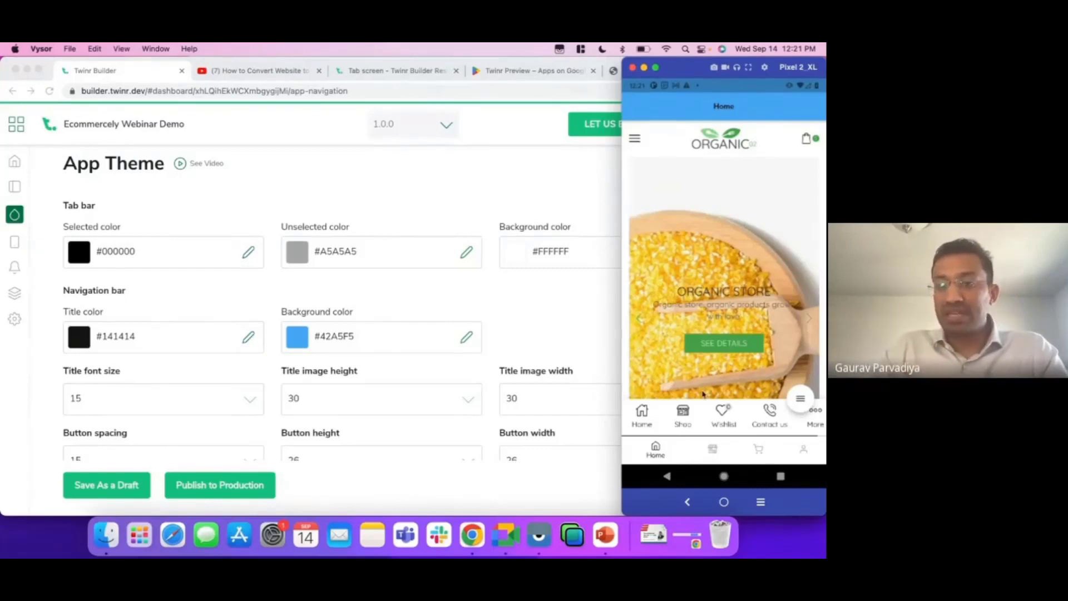
Leave the demo app's preview, preview the Ecommercely 1.0.1 app and look over its home screen
{"action": "left_click", "coordinate": [805, 402]}
{"action": "left_click", "coordinate": [805, 373]}
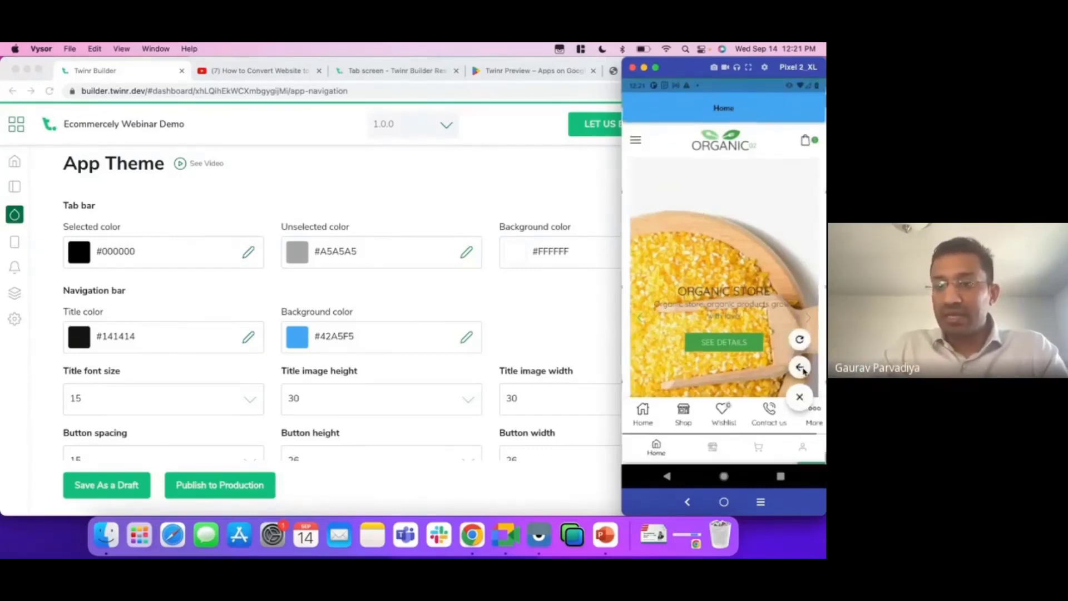
{"action": "scroll", "coordinate": [735, 291], "scroll_direction": "up", "scroll_amount": 2}
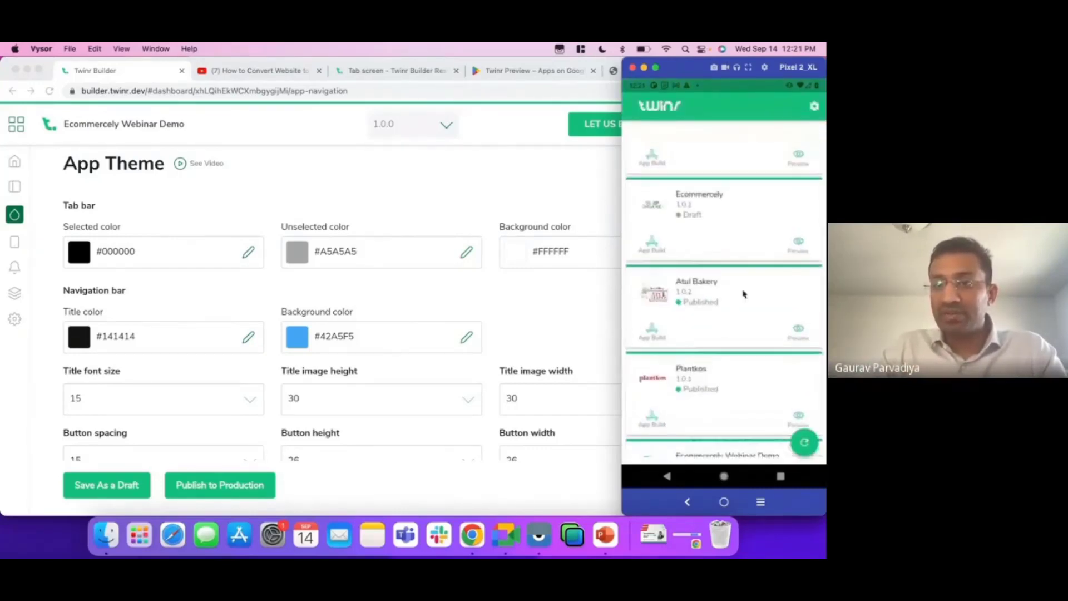
{"action": "left_click", "coordinate": [706, 211]}
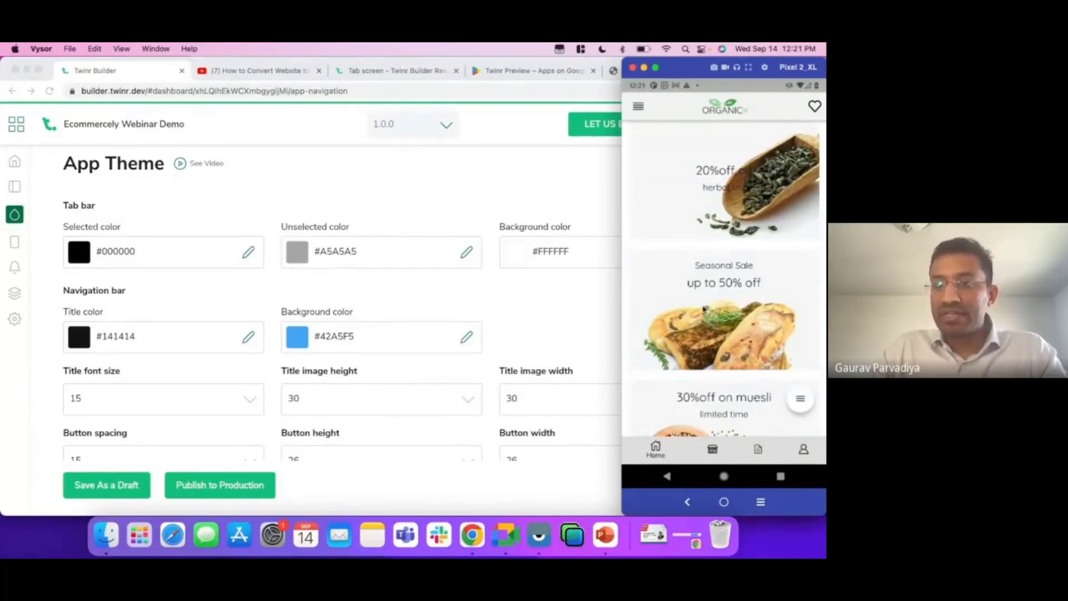
{"action": "scroll", "coordinate": [706, 309], "scroll_direction": "down", "scroll_amount": 3}
{"action": "scroll", "coordinate": [705, 310], "scroll_direction": "up", "scroll_amount": 3}
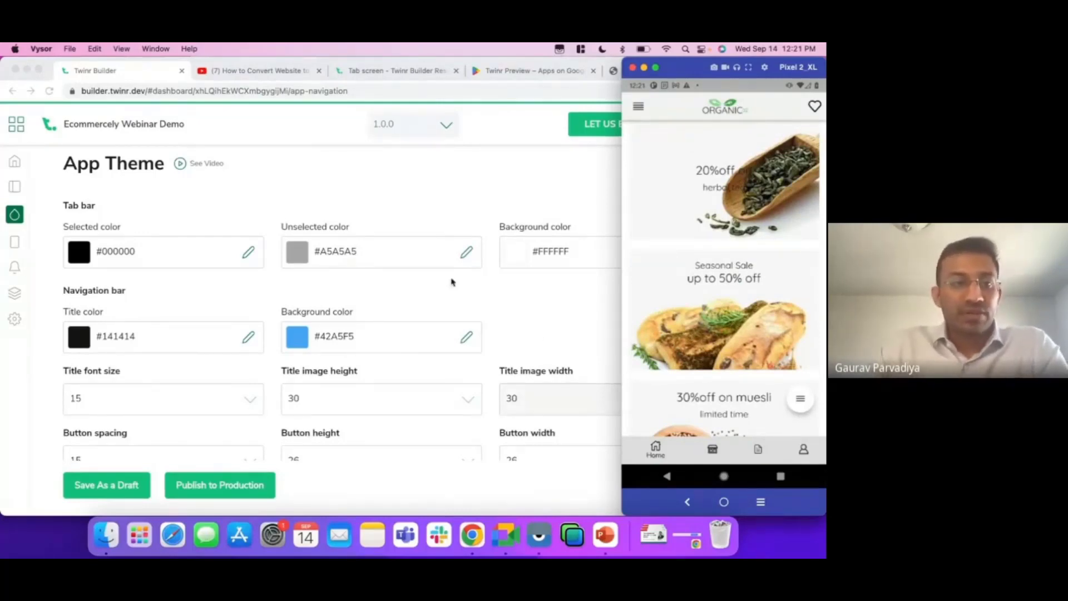
Switch back to Twinr Builder in Chrome and open the Ecommercely app's App Theme settings from the applications list
{"action": "left_click", "coordinate": [52, 170]}
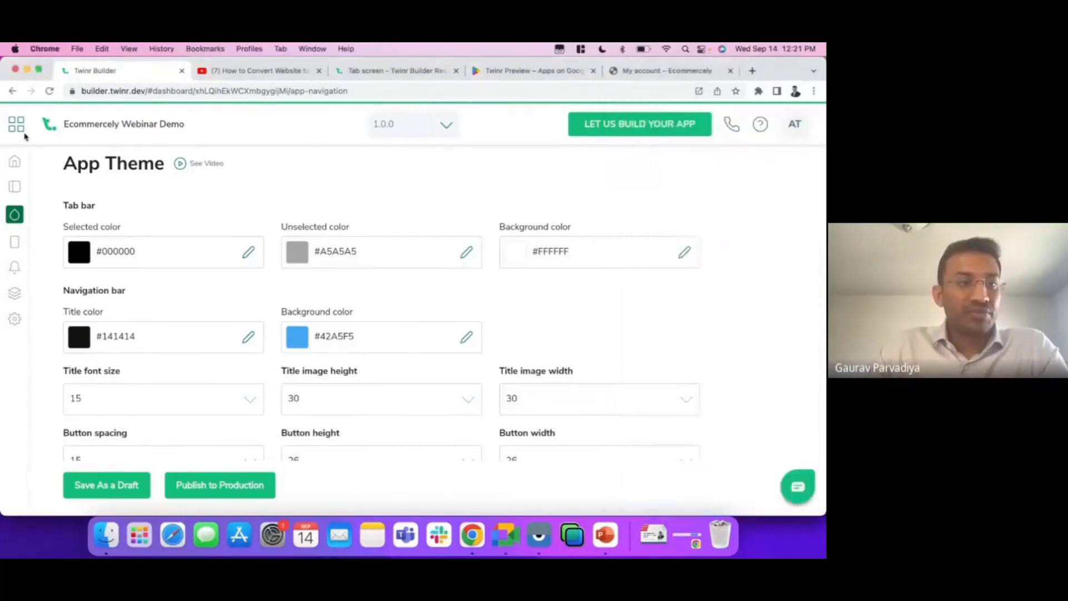
{"action": "left_click", "coordinate": [17, 127]}
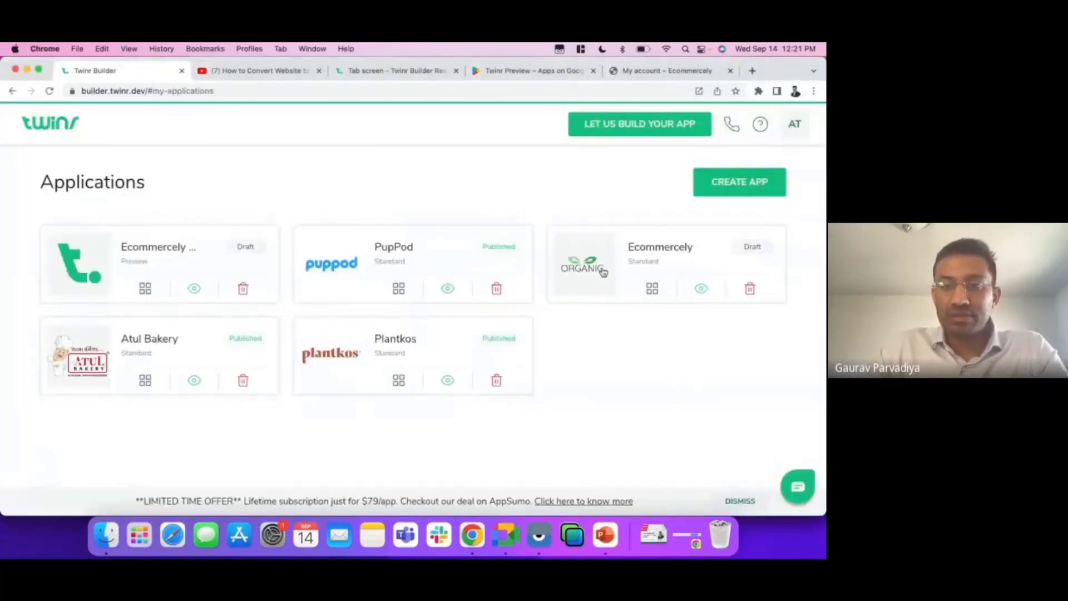
{"action": "left_click", "coordinate": [603, 271]}
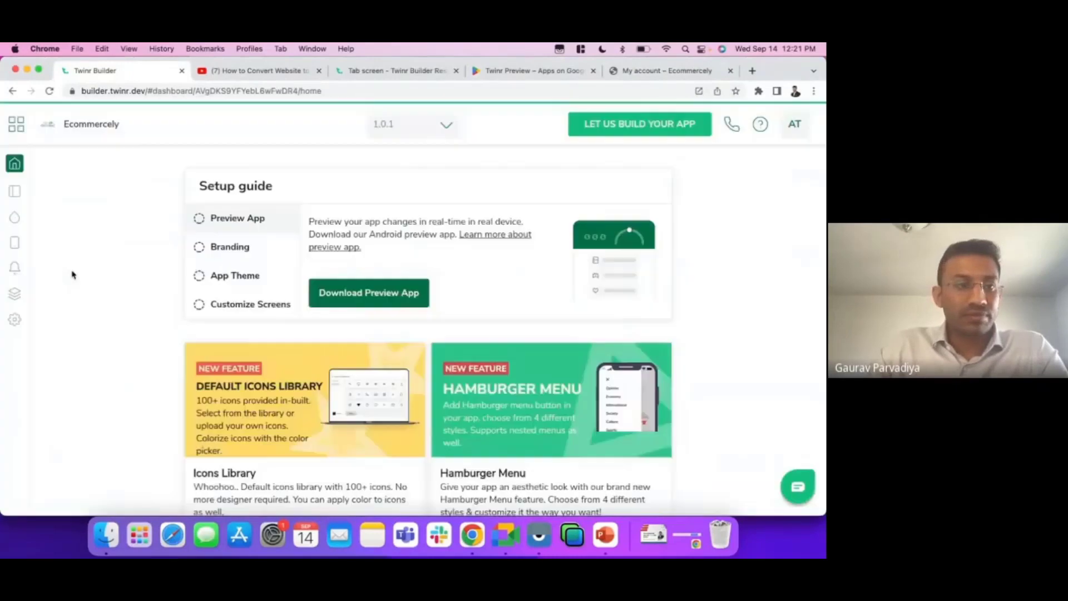
{"action": "left_click", "coordinate": [15, 243]}
{"action": "left_click", "coordinate": [14, 215]}
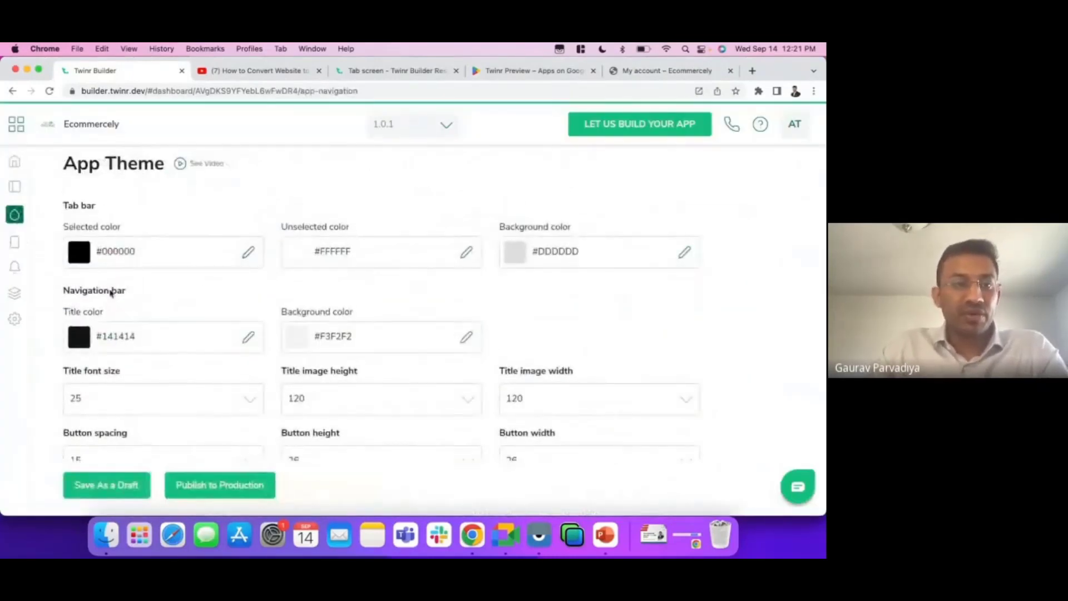
Switch to the mirrored phone in Vysor and reload the Ecommercely app preview
{"action": "left_click", "coordinate": [541, 545]}
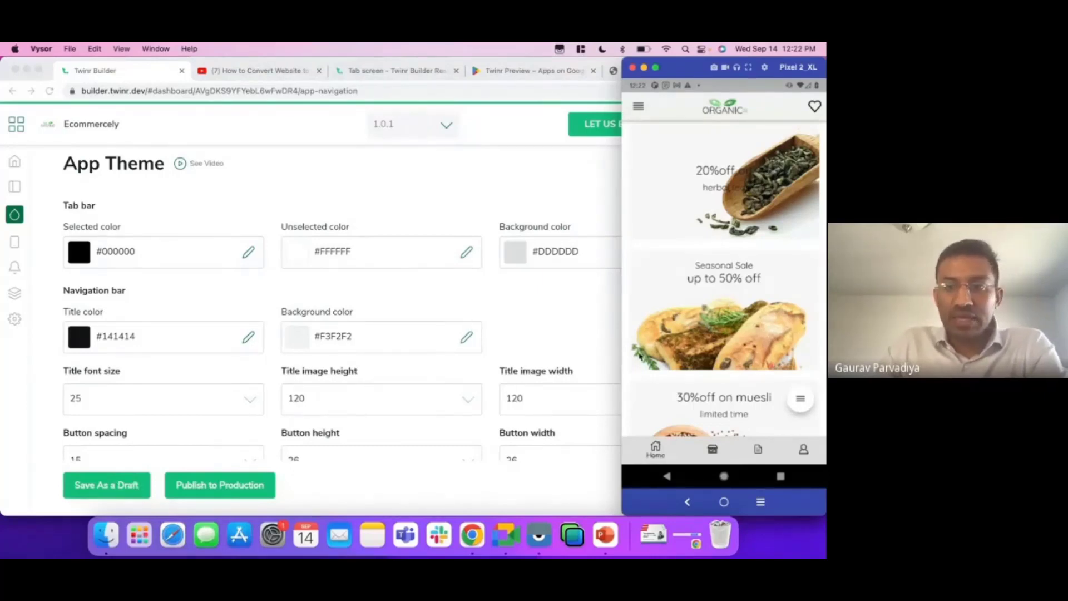
{"action": "left_click", "coordinate": [801, 399]}
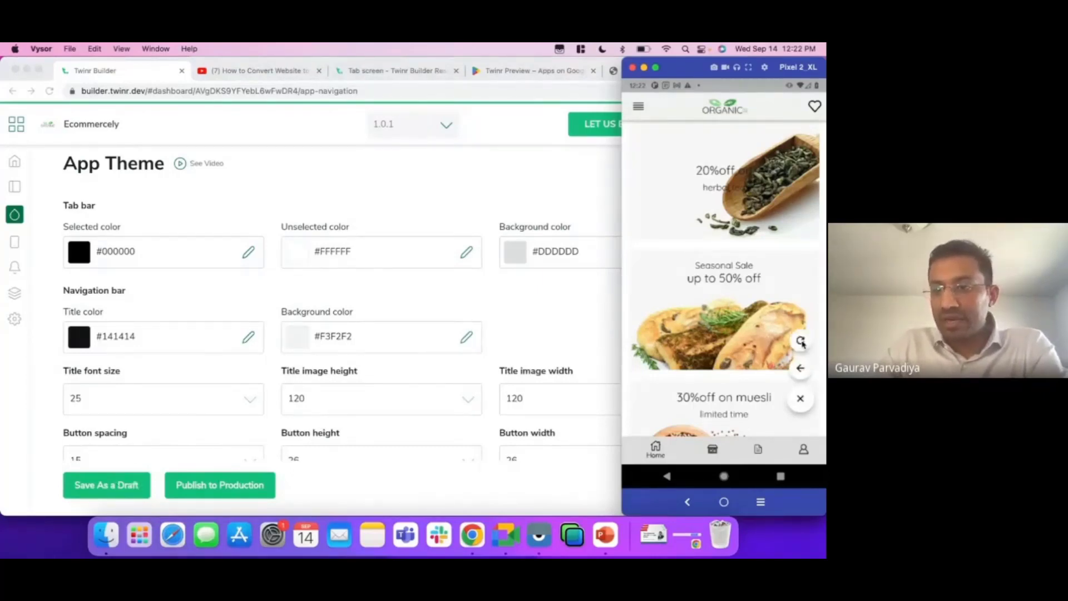
{"action": "left_click", "coordinate": [801, 343]}
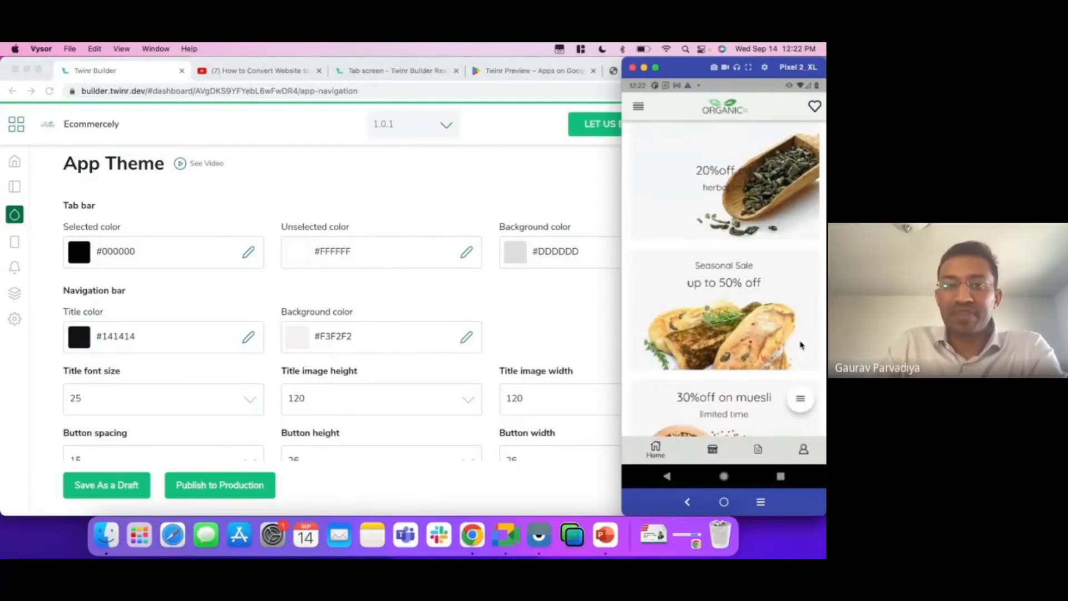
Return to Twinr Builder in Chrome, open the app's Screens settings and glance at the Twinr Preview page on Google Play
{"action": "left_click", "coordinate": [439, 301]}
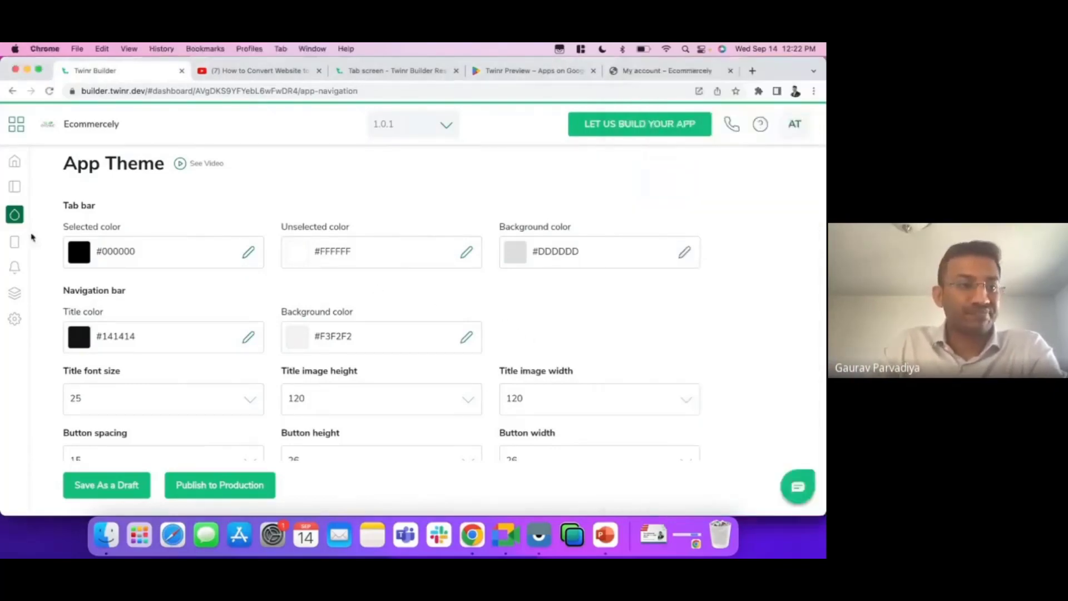
{"action": "left_click", "coordinate": [16, 244]}
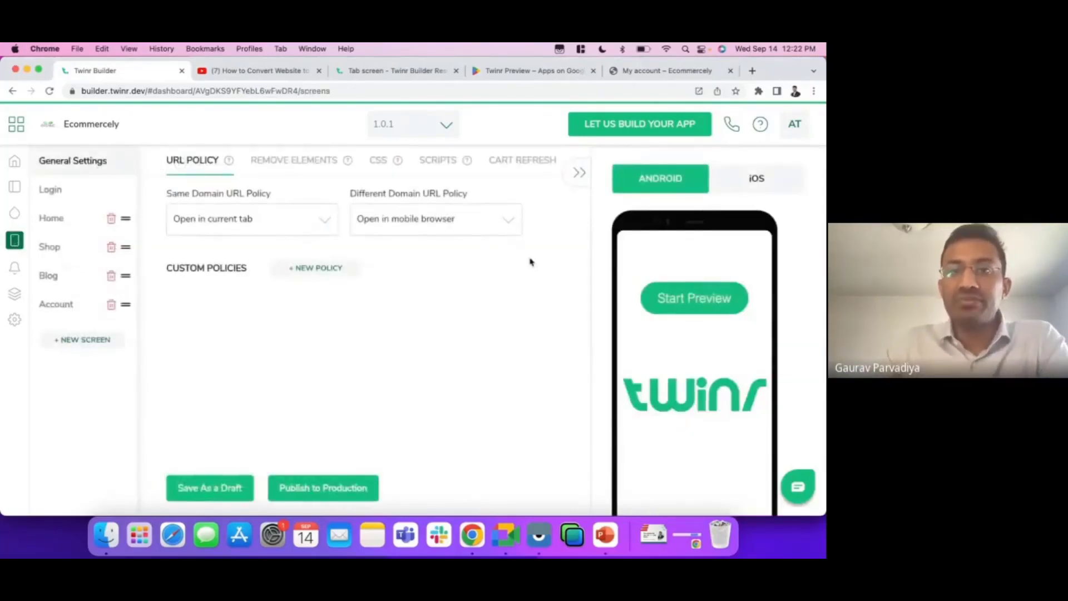
{"action": "left_click", "coordinate": [544, 76]}
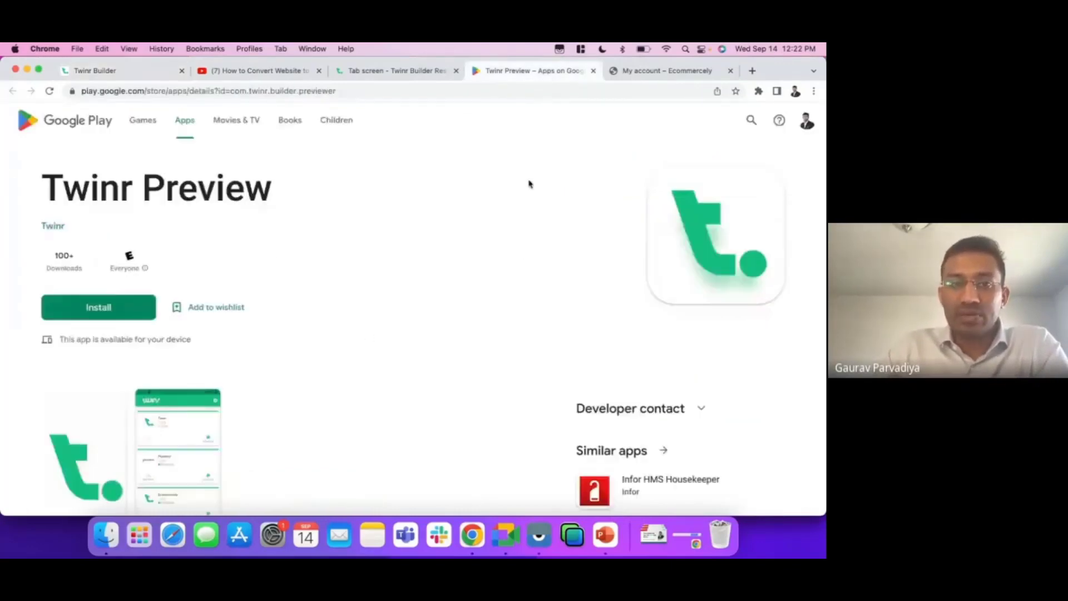
{"action": "left_click", "coordinate": [127, 71]}
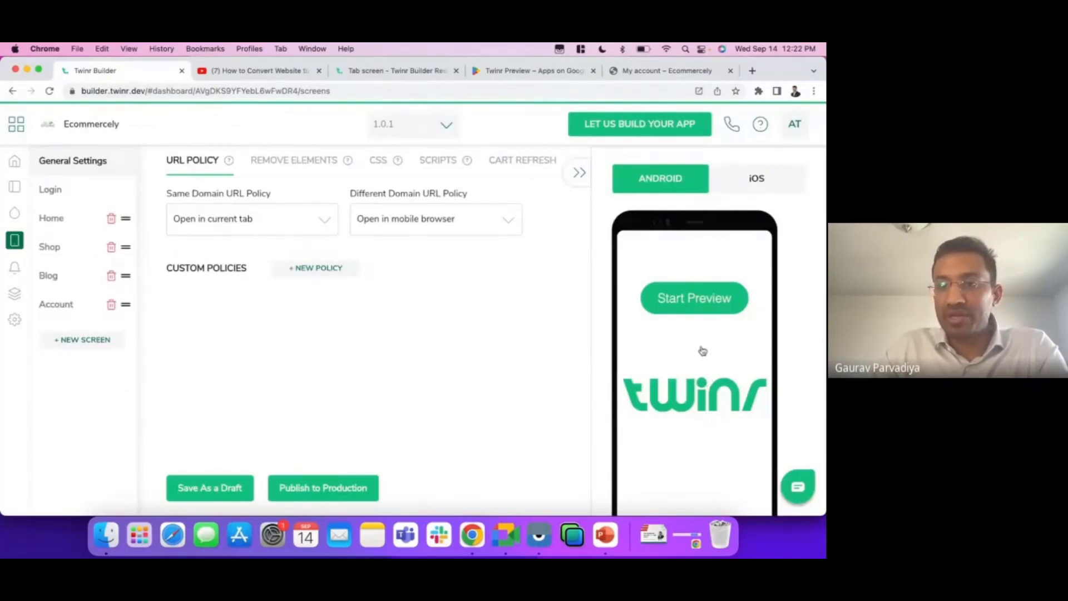
Alternate the built-in device preview between iOS and Android, ending on Android, and start the preview
{"action": "left_click", "coordinate": [762, 189]}
{"action": "left_click", "coordinate": [655, 178]}
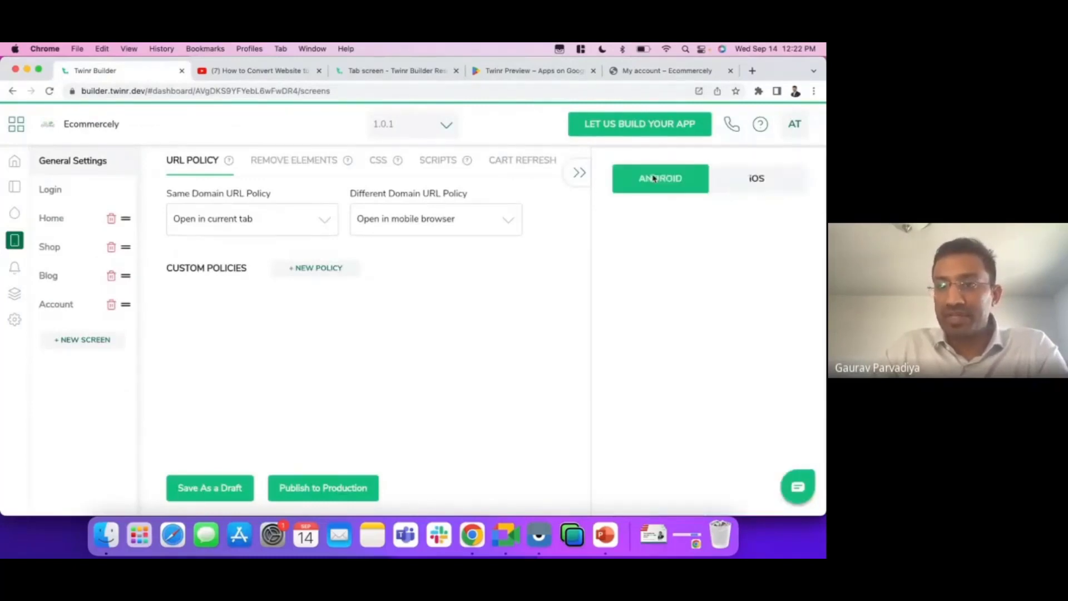
{"action": "left_click", "coordinate": [767, 182]}
{"action": "left_click", "coordinate": [656, 179]}
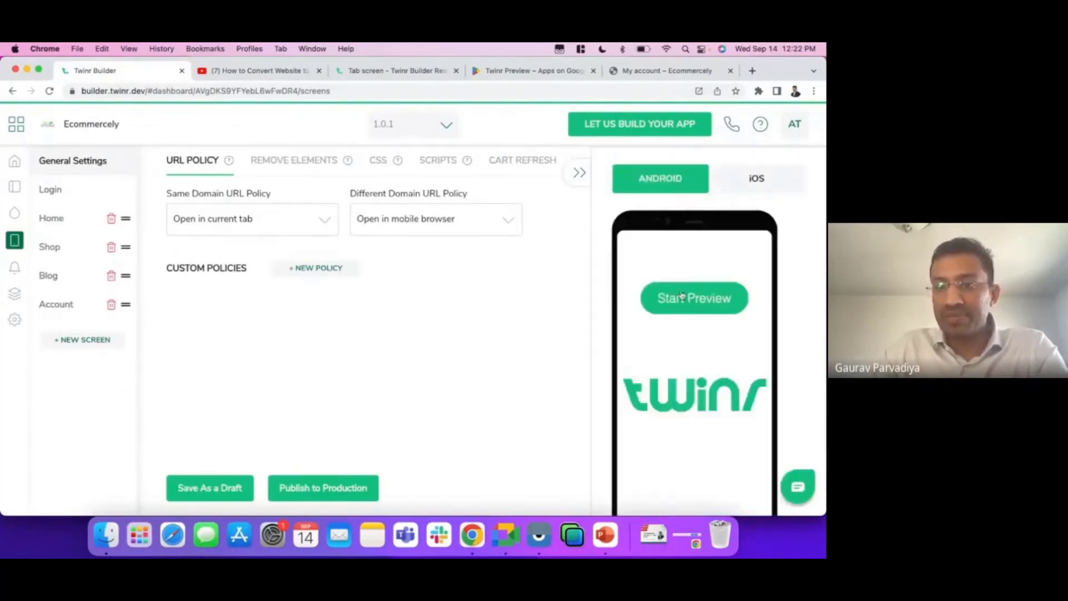
{"action": "left_click", "coordinate": [682, 295]}
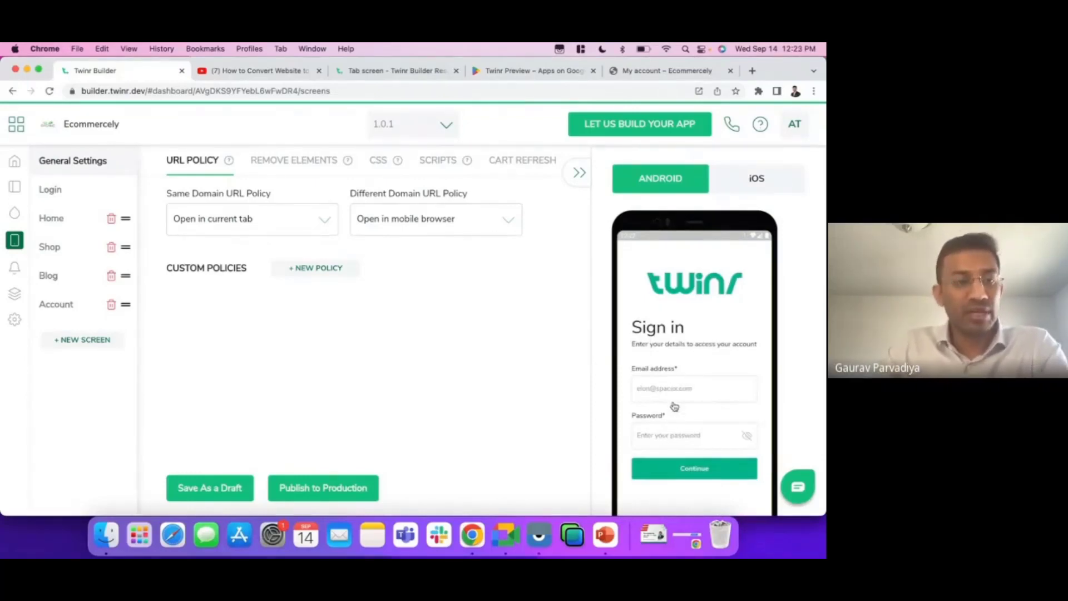
Collapse the device preview and open the Home screen's General settings
{"action": "left_click", "coordinate": [579, 173]}
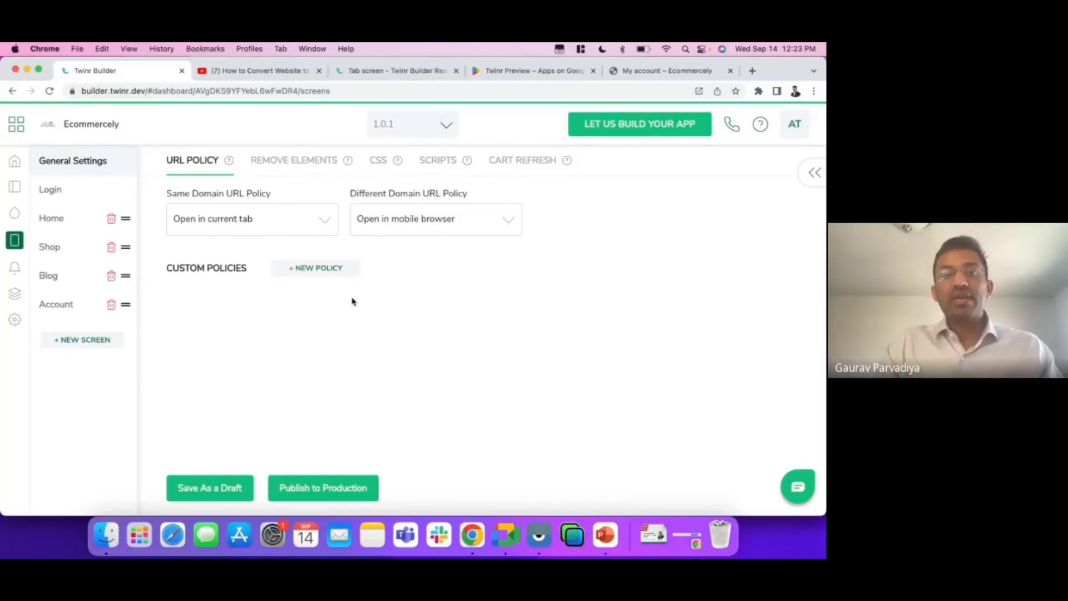
{"action": "left_click", "coordinate": [63, 227]}
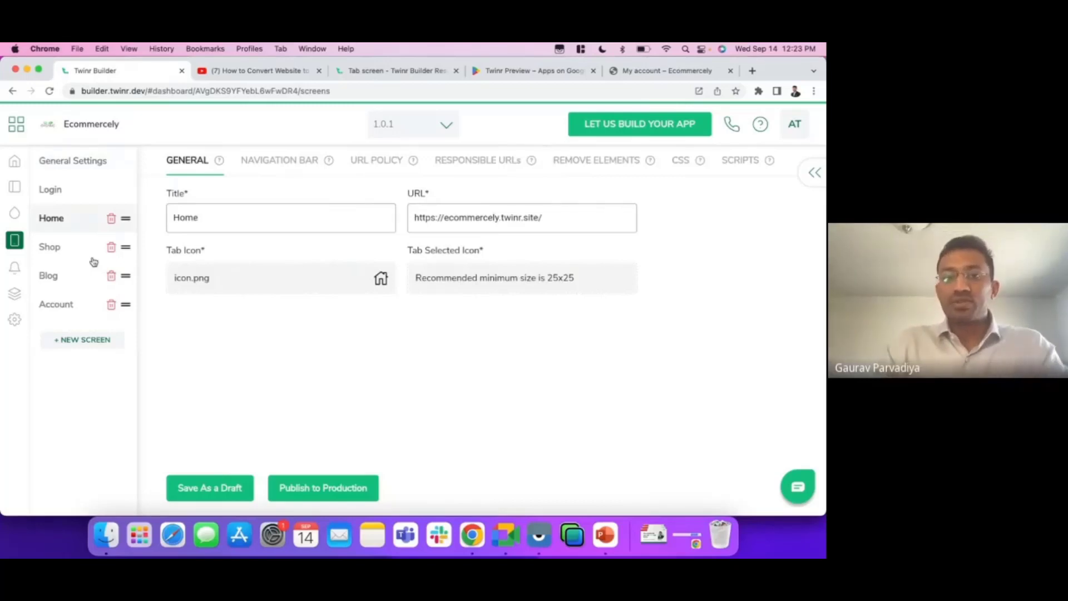
Open the Shop page on the store website and compare it with the app's Shop screen on the phone in Vysor
{"action": "left_click", "coordinate": [643, 75]}
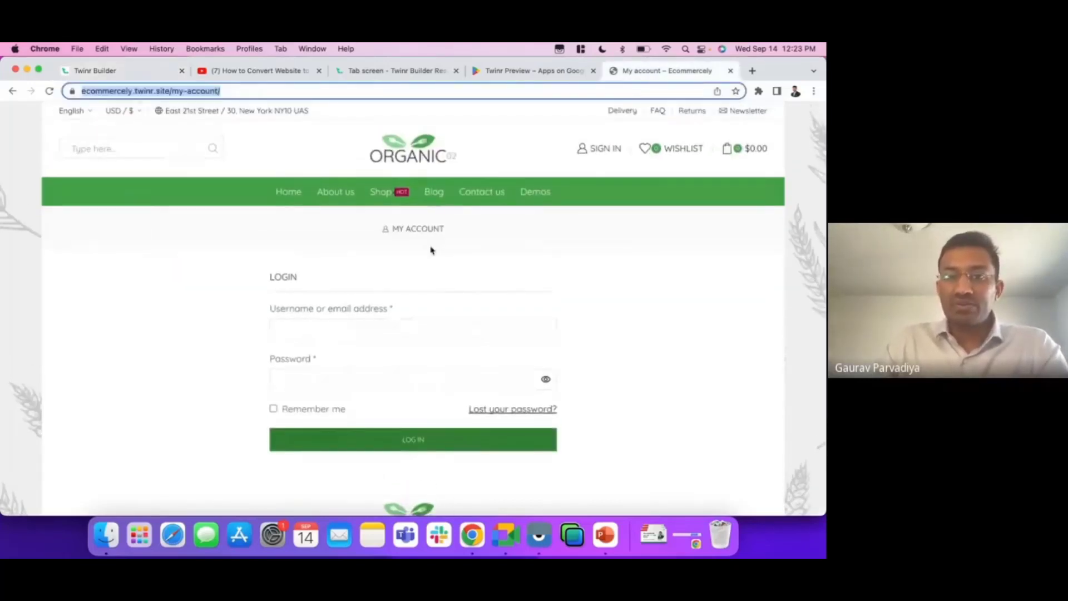
{"action": "left_click", "coordinate": [378, 191]}
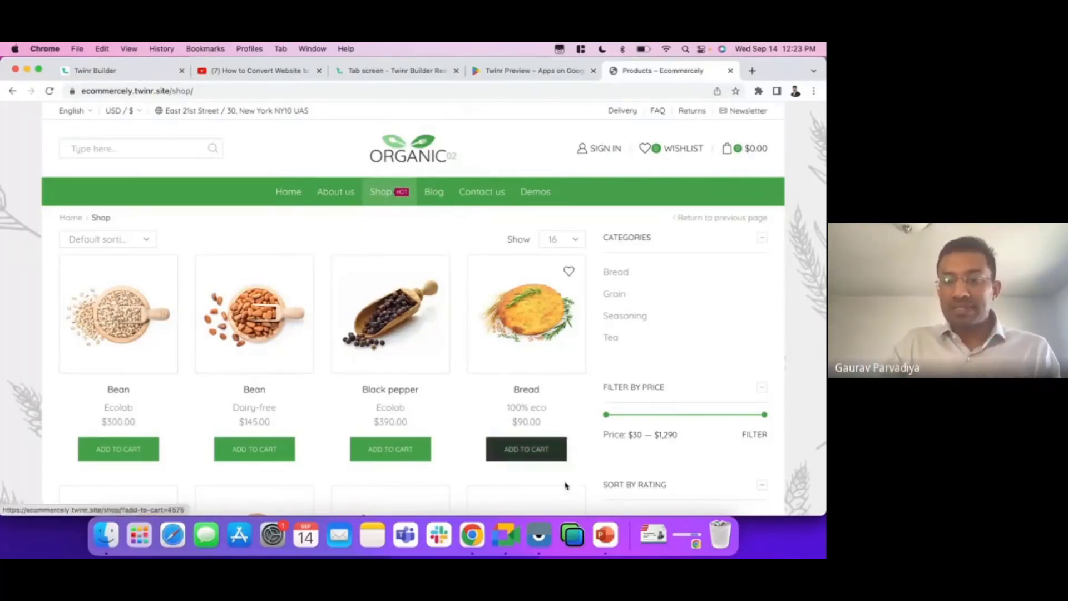
{"action": "left_click", "coordinate": [538, 535]}
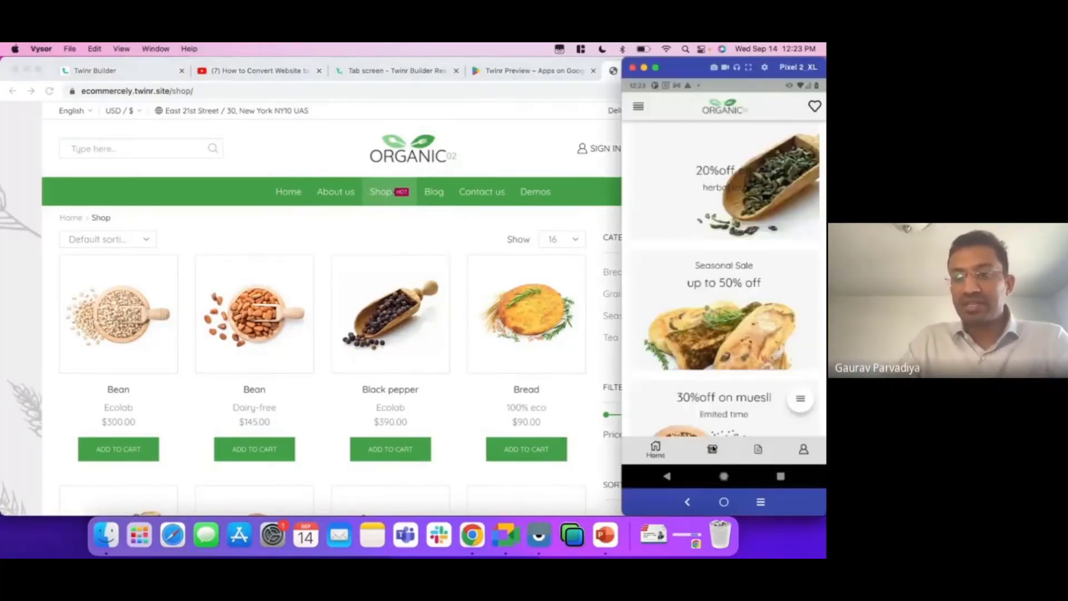
{"action": "left_click", "coordinate": [715, 449]}
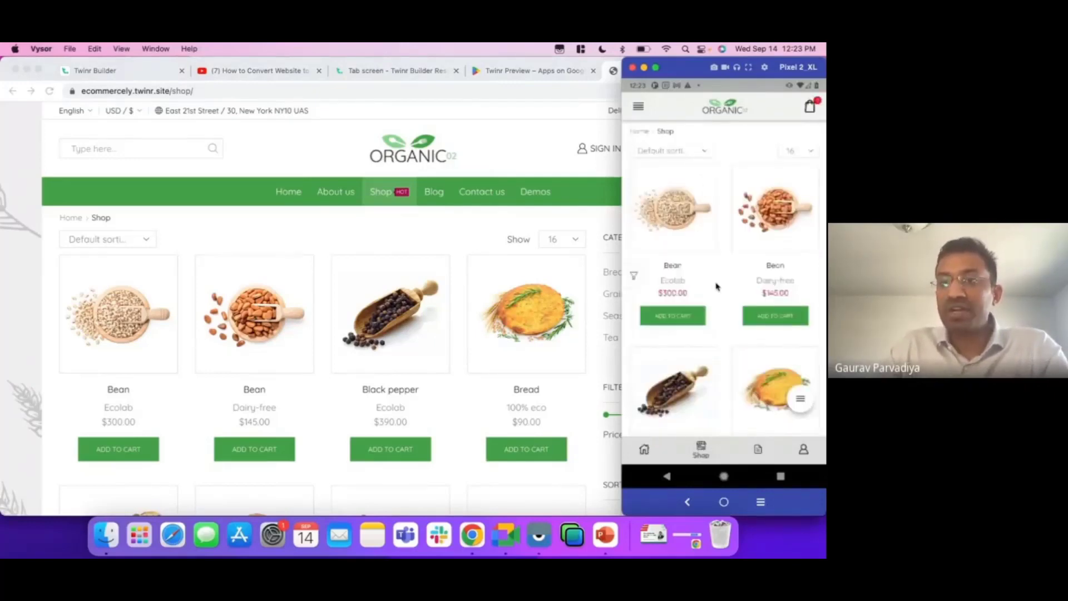
{"action": "mouse_move", "coordinate": [717, 286]}
{"action": "left_mouse_down"}
{"action": "mouse_move", "coordinate": [717, 269]}
{"action": "mouse_move", "coordinate": [717, 285]}
{"action": "left_mouse_up"}
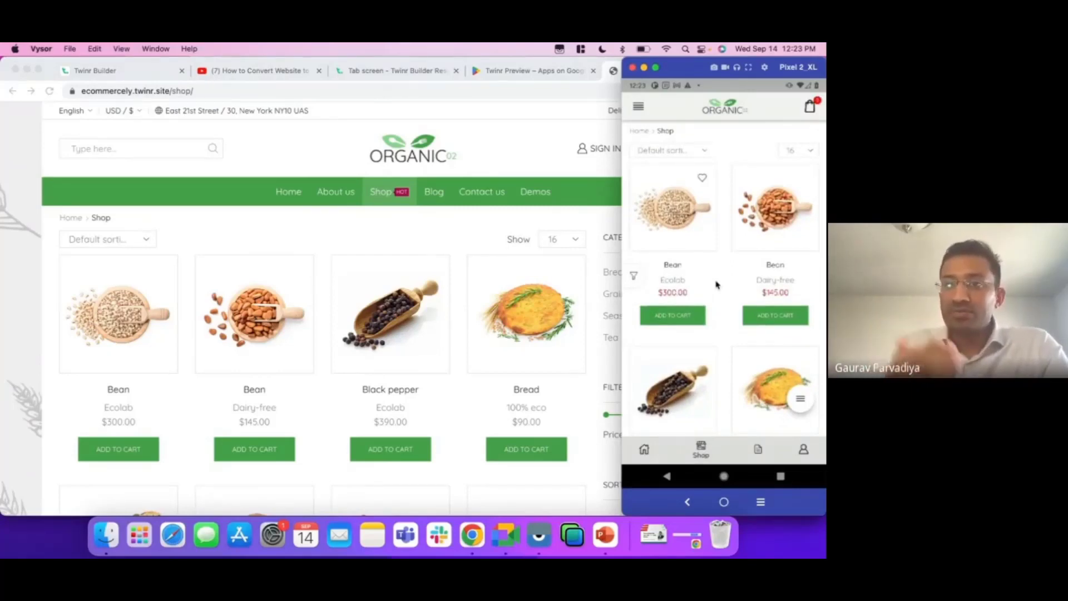
Return to Twinr Builder in Chrome, look at the form for adding a new screen and close it without adding one
{"action": "left_click", "coordinate": [327, 160]}
{"action": "left_click", "coordinate": [97, 73]}
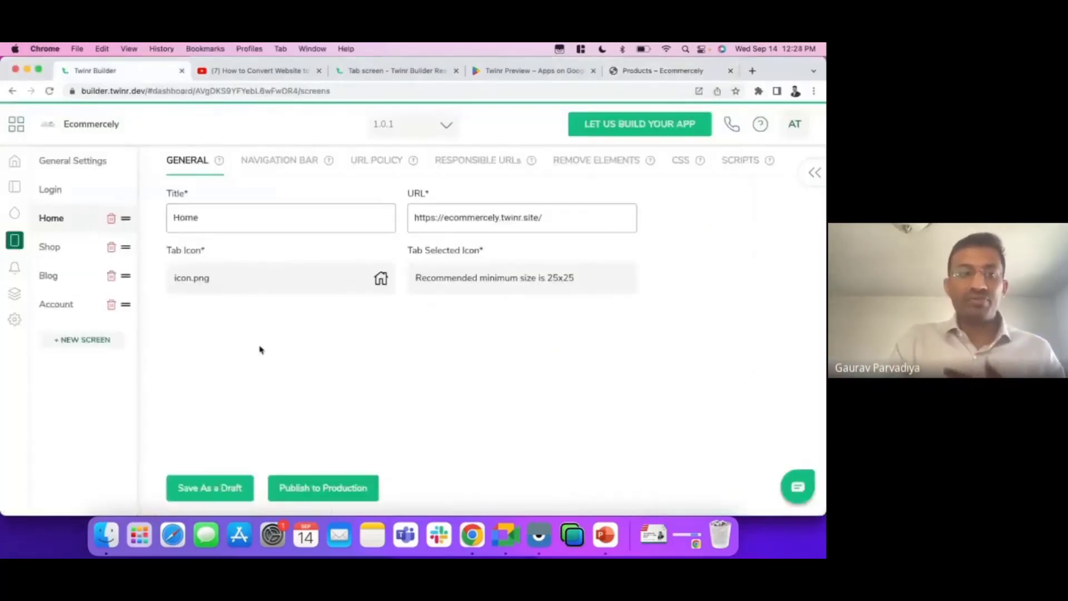
{"action": "left_click", "coordinate": [103, 340]}
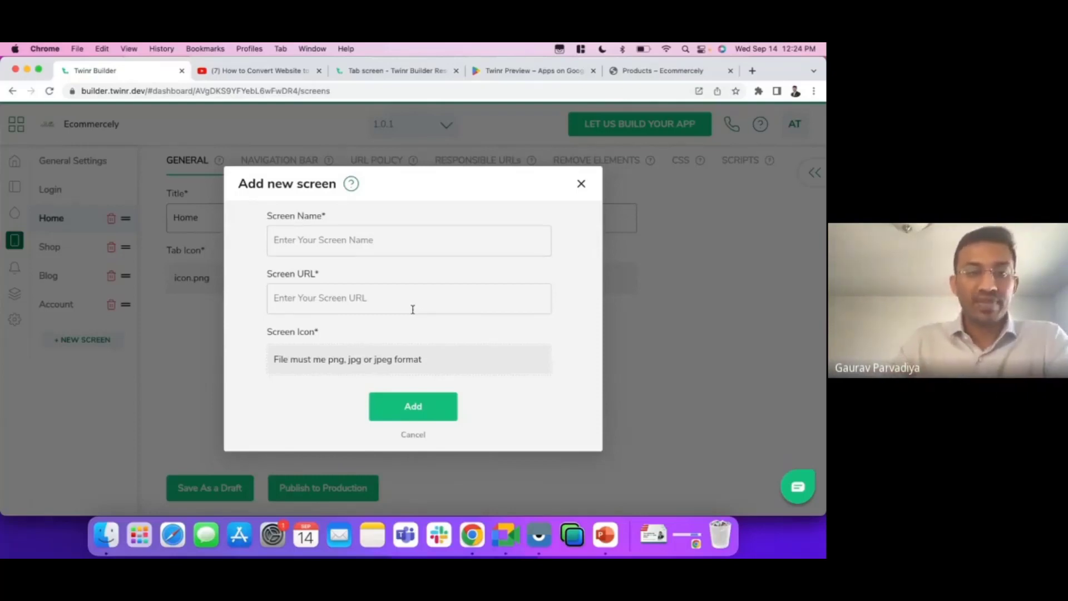
{"action": "left_click", "coordinate": [581, 184]}
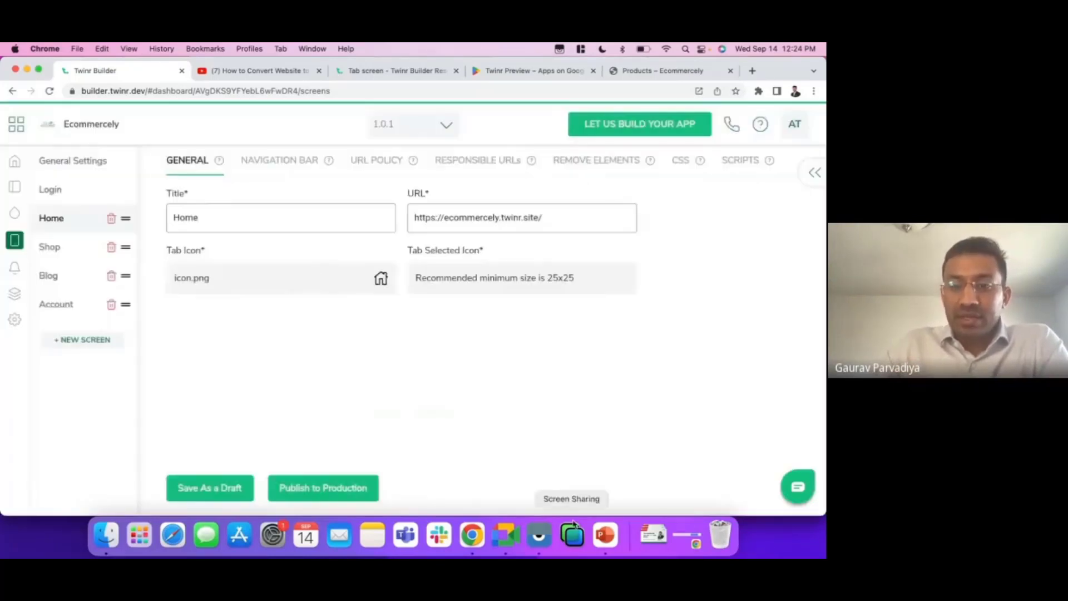
View and close the side menu of the app on the phone in Vysor, and return to Twinr Builder in Chrome
{"action": "left_click", "coordinate": [540, 535]}
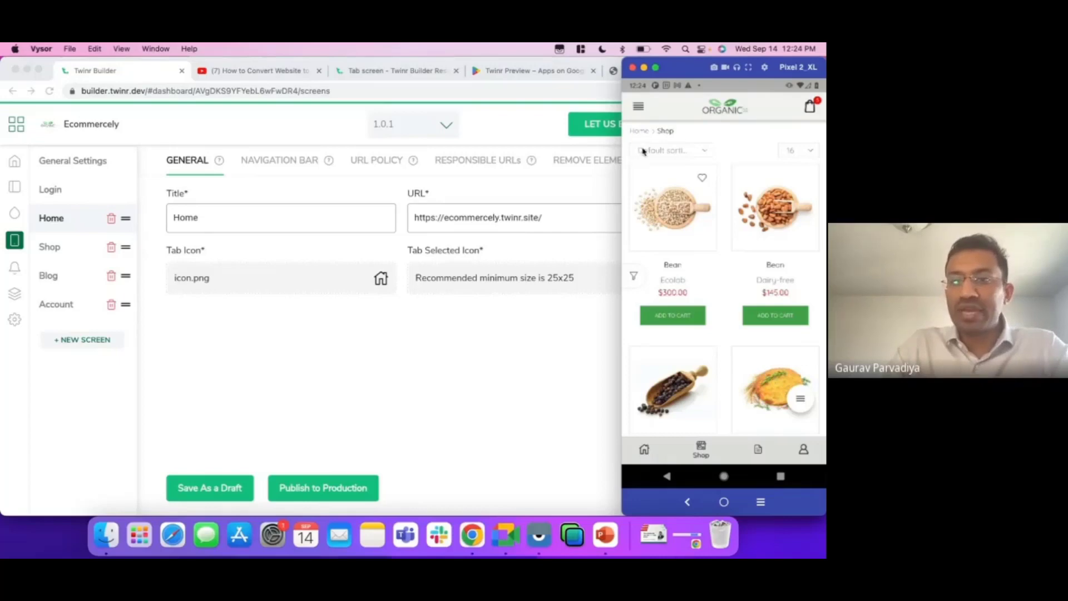
{"action": "left_click", "coordinate": [639, 107]}
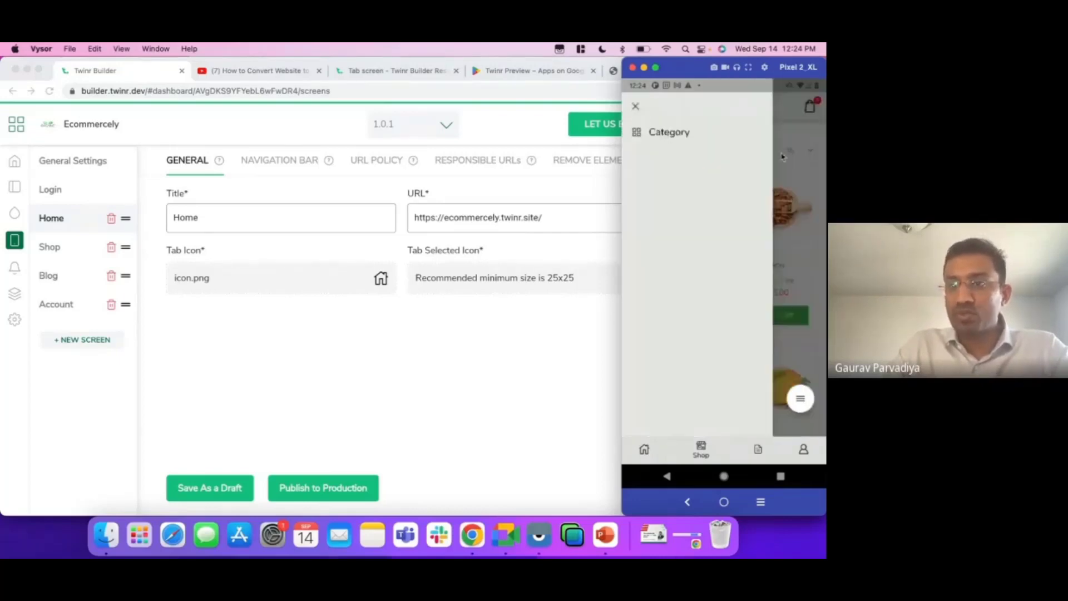
{"action": "left_click", "coordinate": [636, 107]}
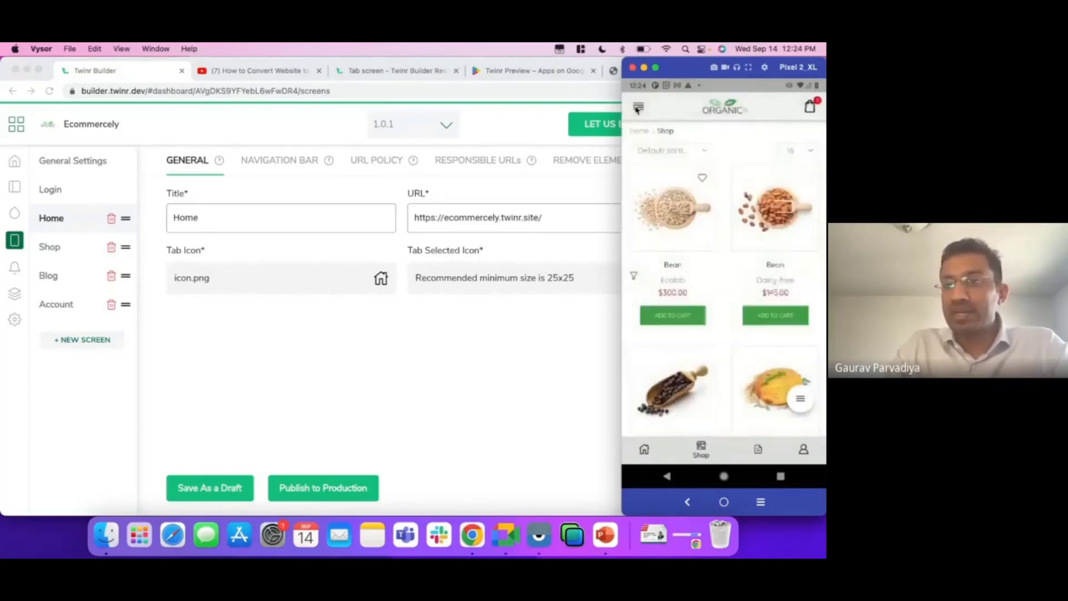
{"action": "left_click", "coordinate": [404, 410]}
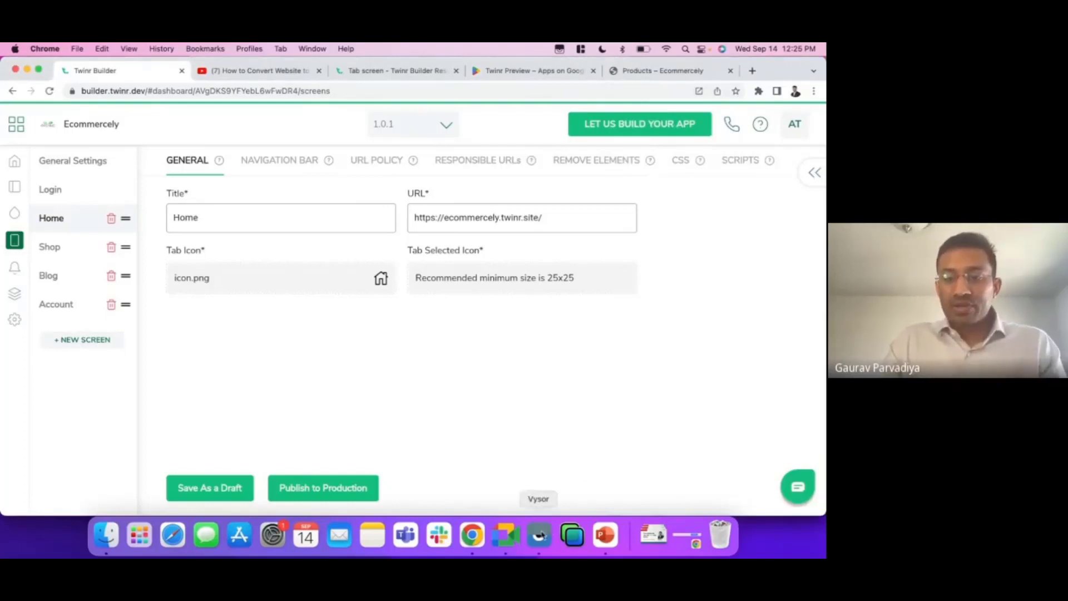
{"action": "left_click", "coordinate": [540, 535]}
{"action": "left_click", "coordinate": [644, 450]}
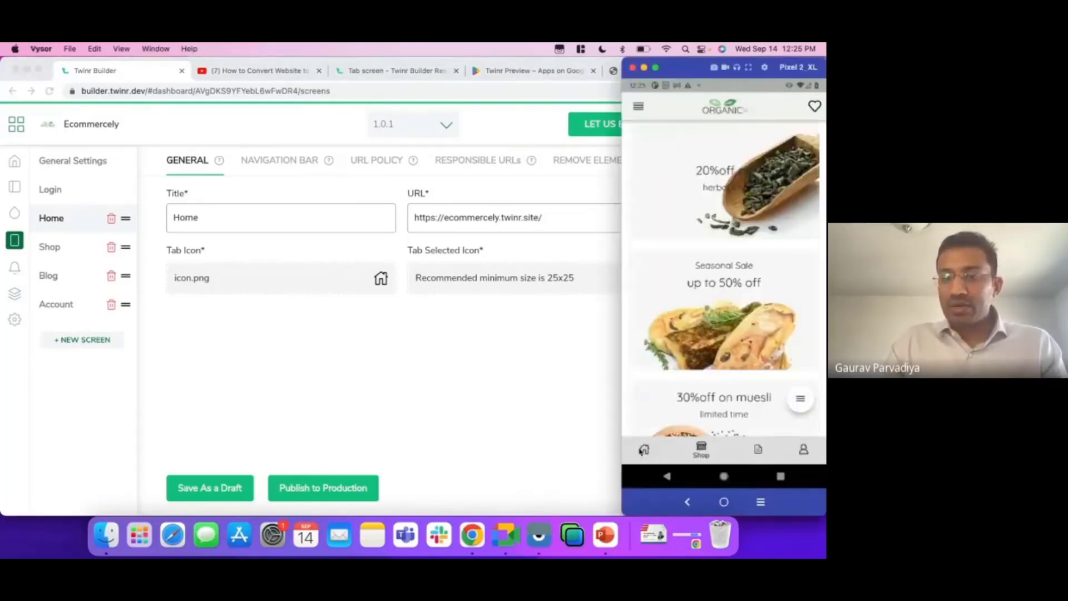
{"action": "left_click", "coordinate": [613, 72]}
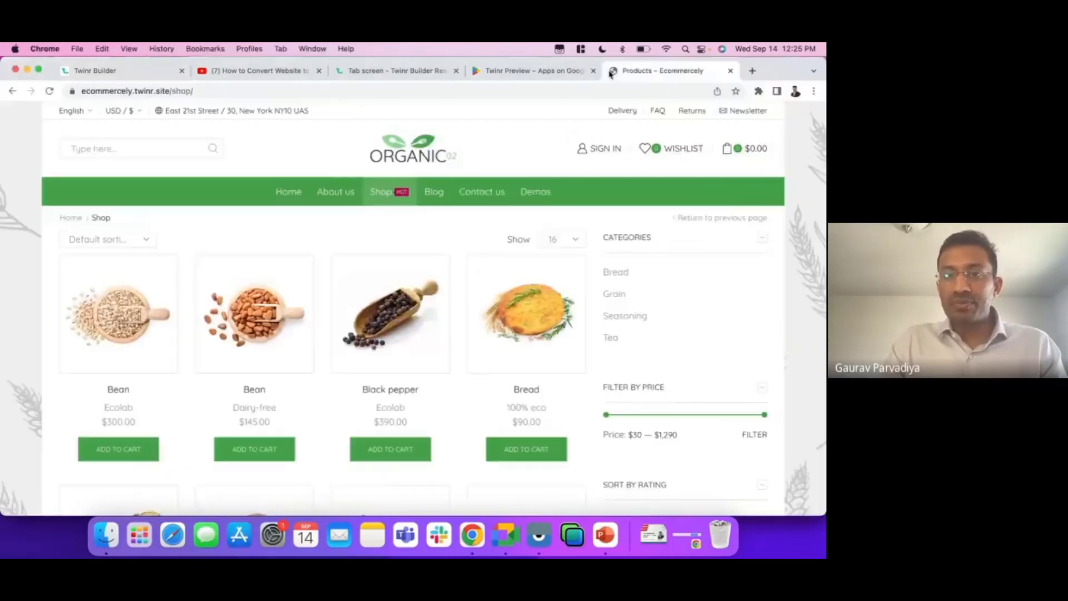
{"action": "left_click", "coordinate": [288, 192]}
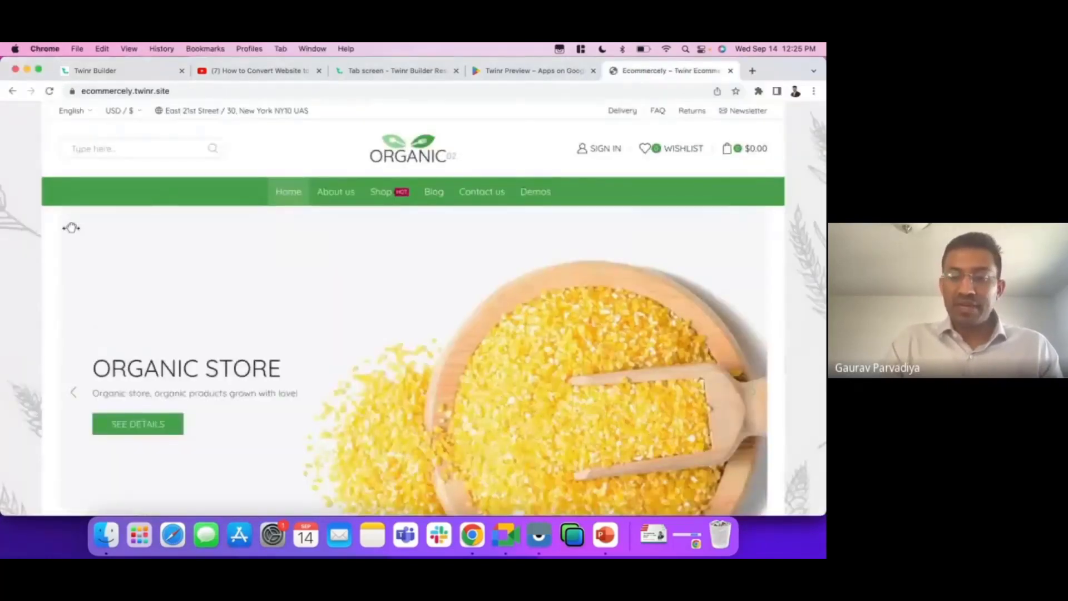
{"action": "key", "text": "super+alt+i"}
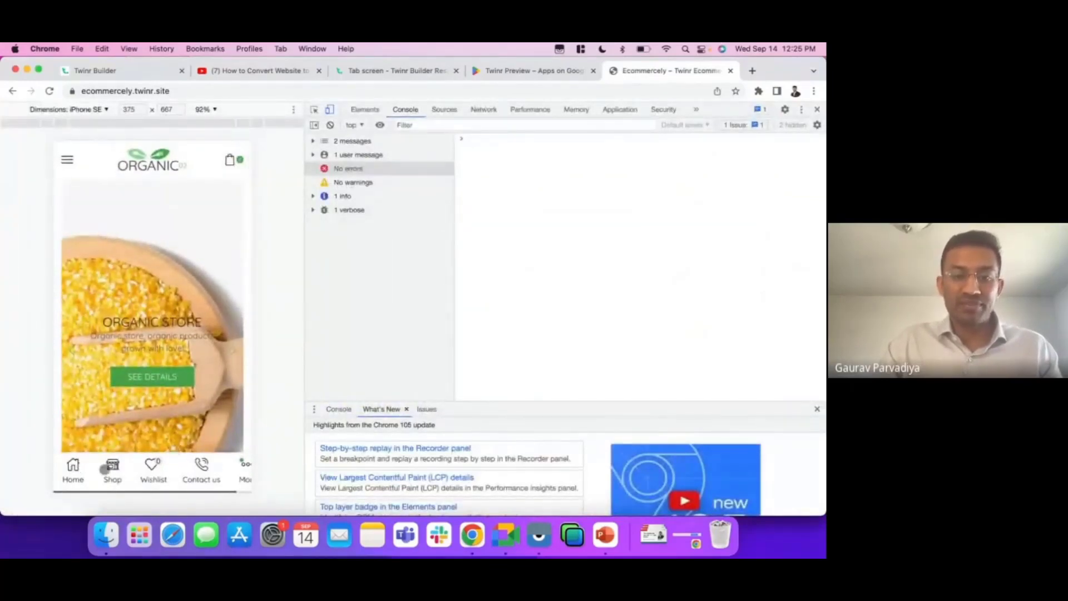
{"action": "left_click", "coordinate": [539, 535]}
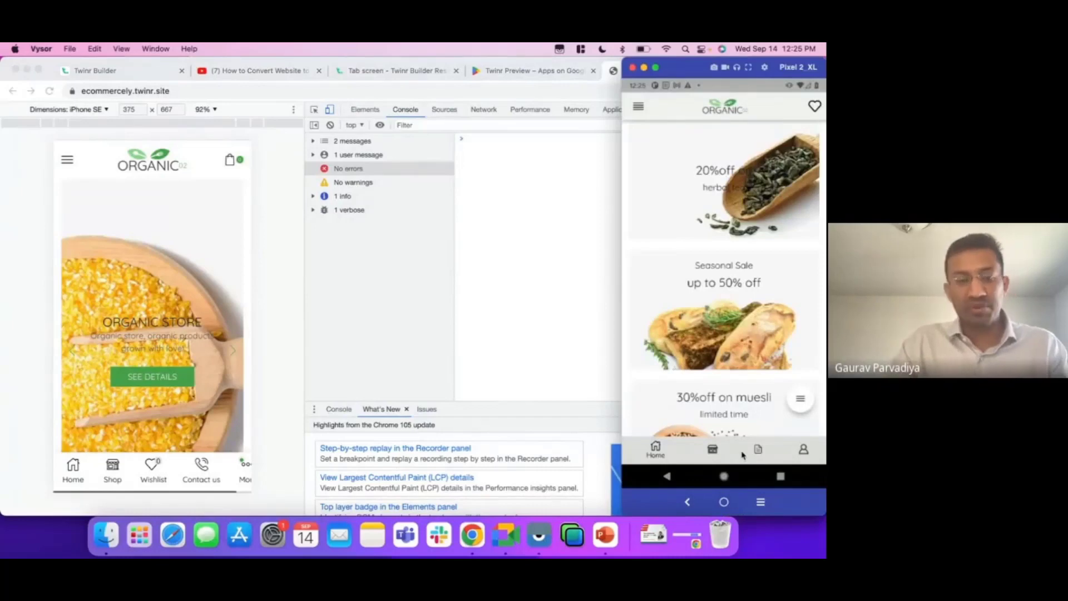
{"action": "left_click_drag", "start_coordinate": [755, 386], "coordinate": [751, 329]}
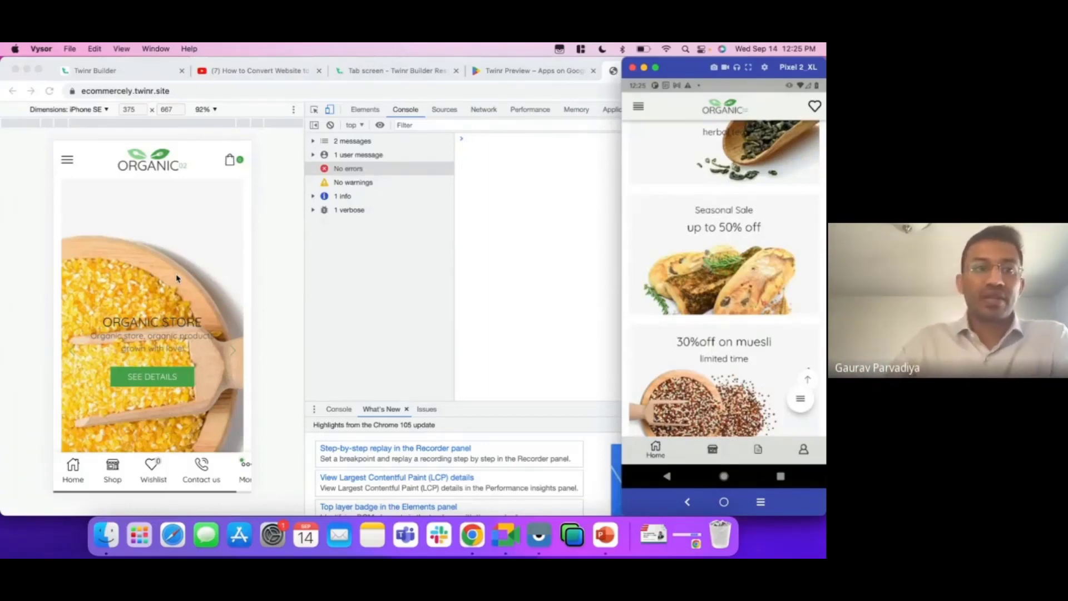
Add a blank element entry to the Remove Elements list in the General Settings of Twinr Builder
{"action": "left_click", "coordinate": [128, 69]}
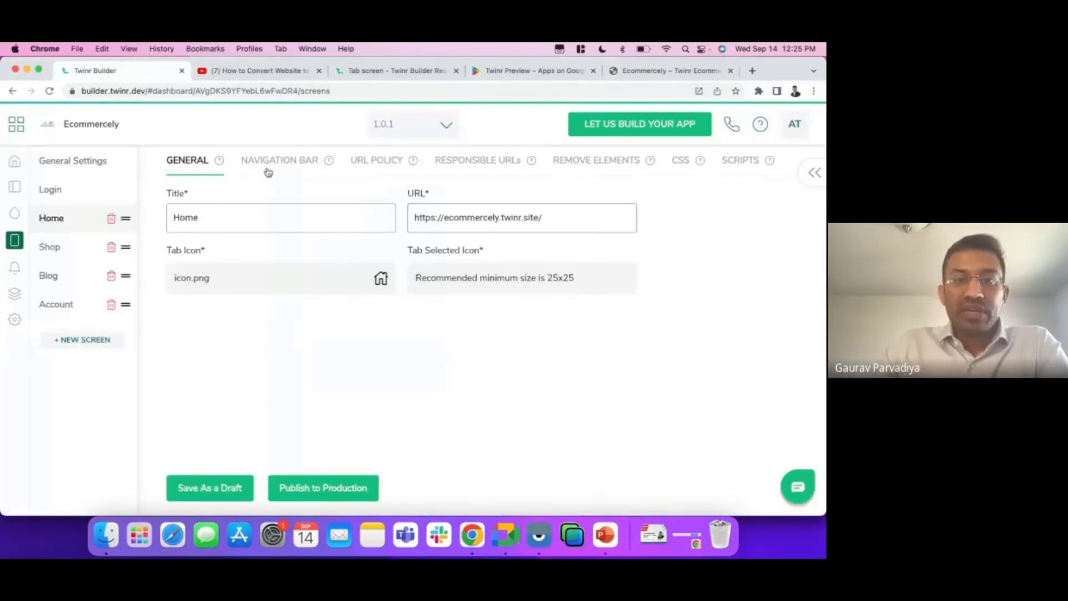
{"action": "left_click", "coordinate": [65, 166]}
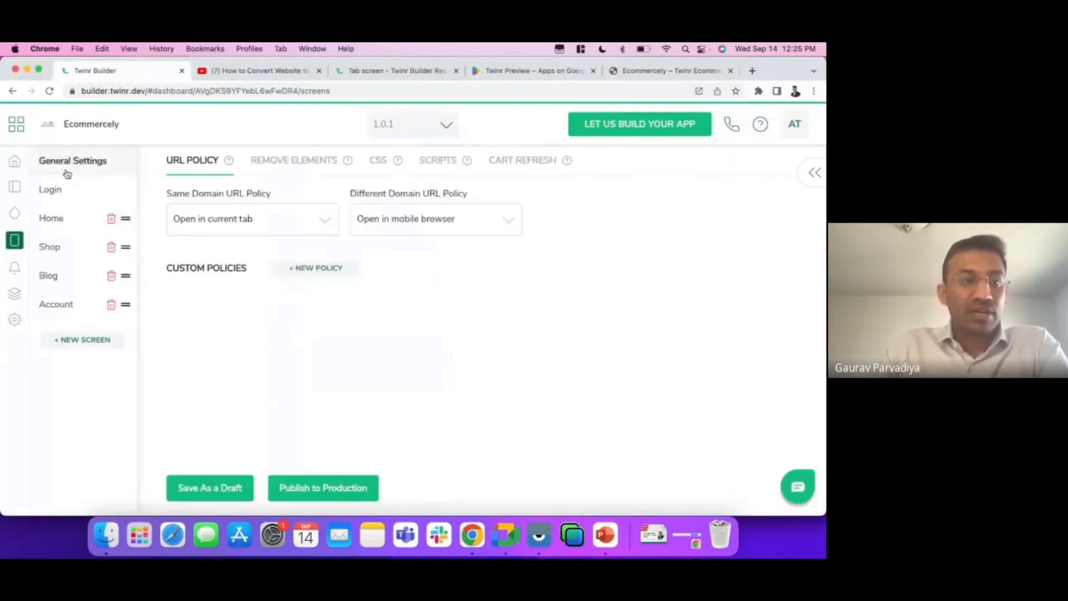
{"action": "left_click", "coordinate": [273, 167]}
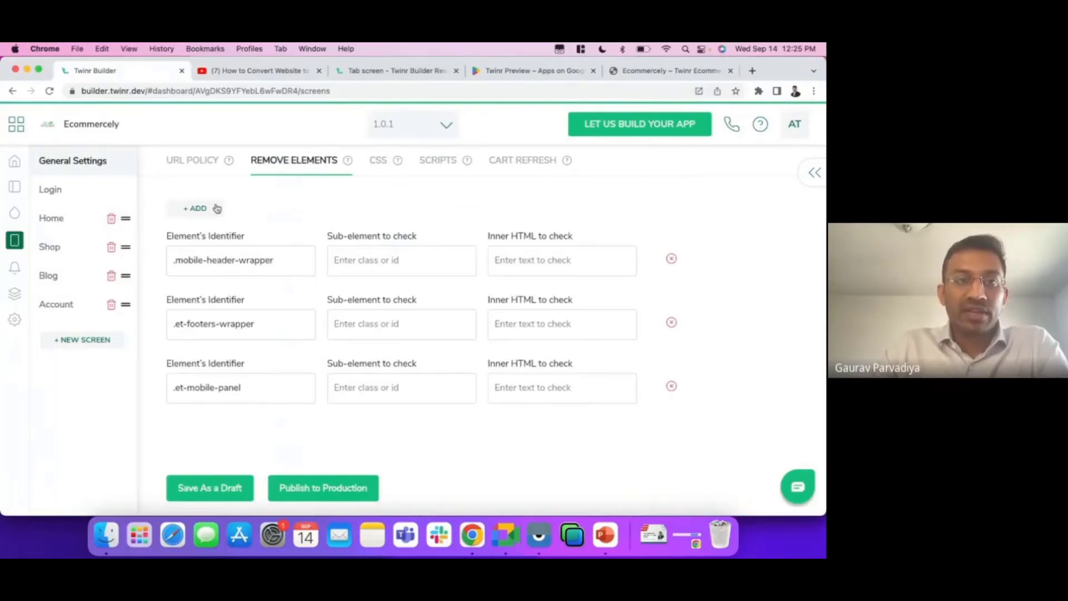
{"action": "left_click", "coordinate": [199, 211]}
{"action": "left_click", "coordinate": [203, 252]}
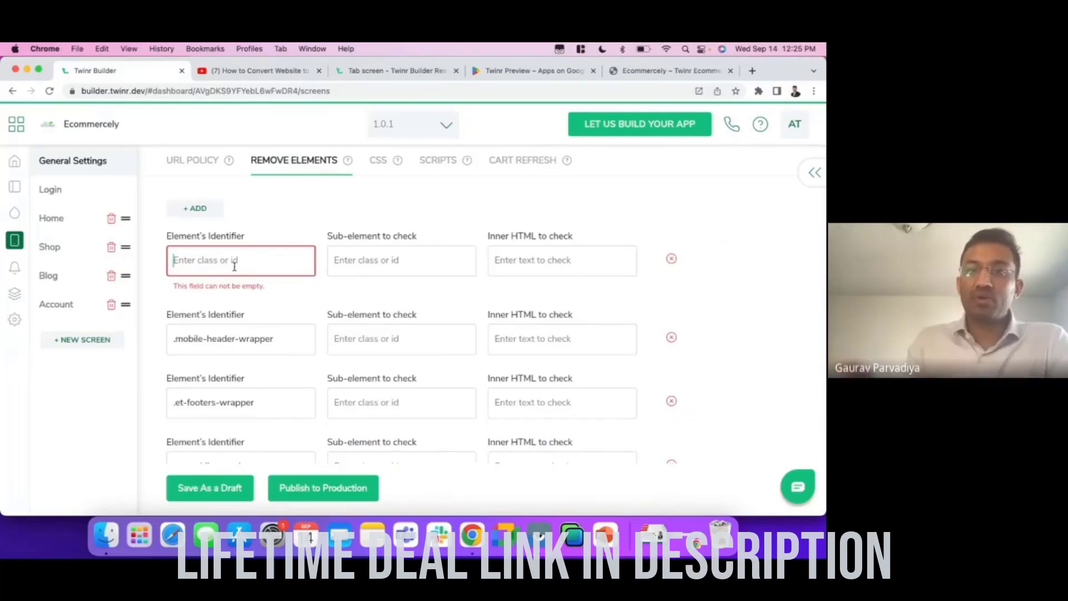
Look at the store website's mobile header, and highlight the .mobile-header-wrapper identifier in Twinr Builder's Remove Elements list
{"action": "left_click", "coordinate": [662, 71]}
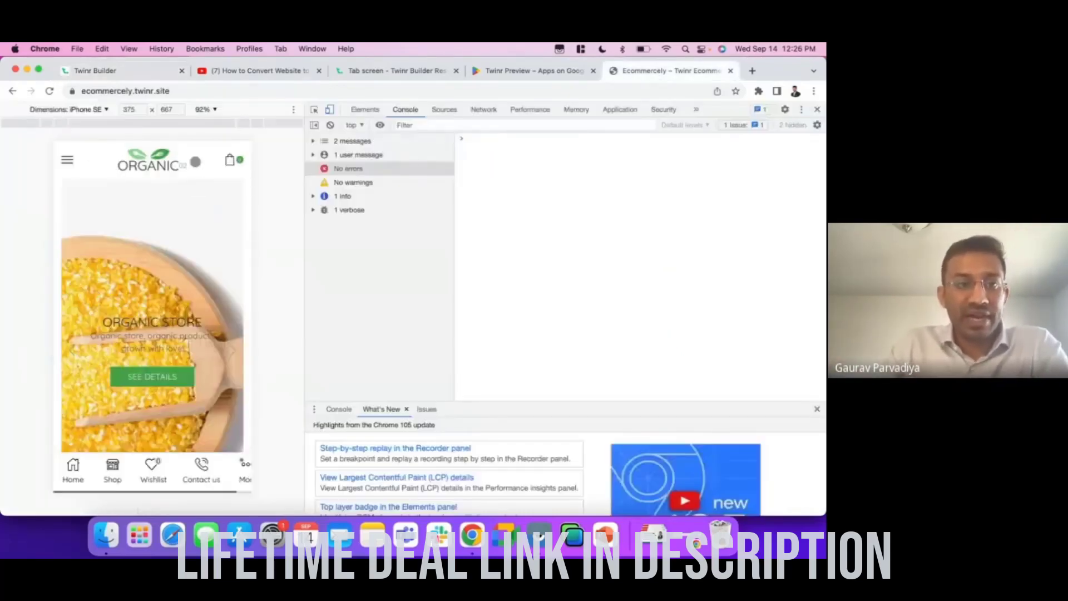
{"action": "left_click", "coordinate": [138, 75]}
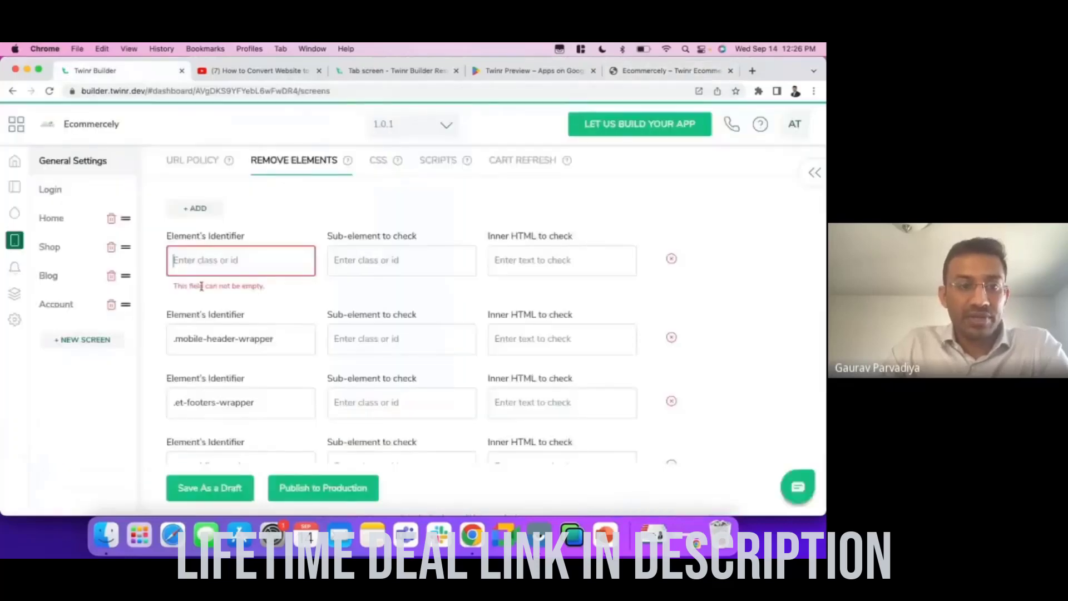
{"action": "left_click_drag", "start_coordinate": [295, 339], "coordinate": [155, 343]}
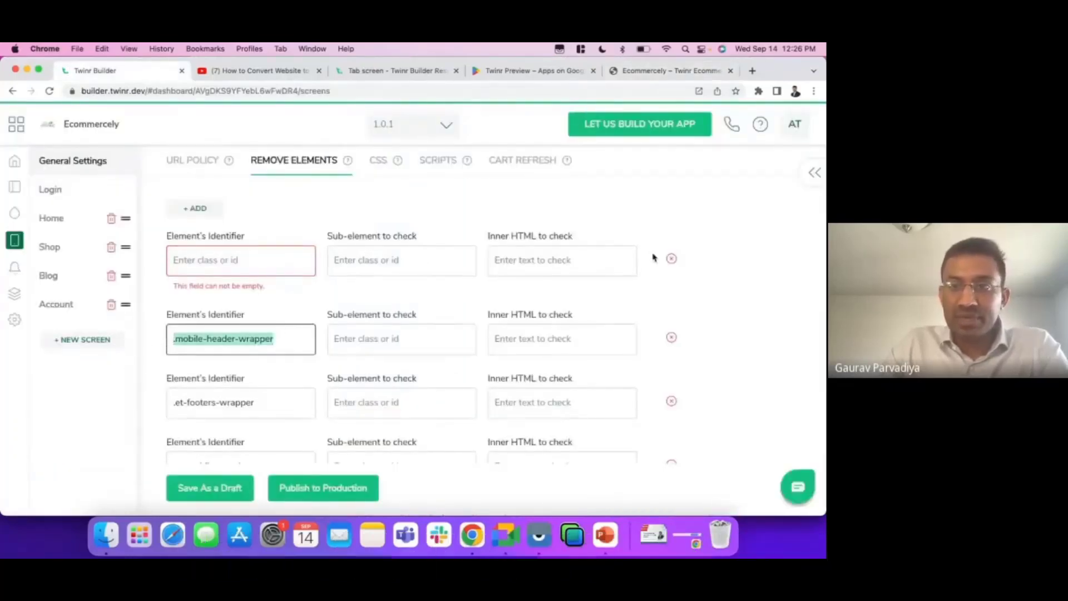
Inspect the mobile header of the store website in Chrome's developer tools and copy its class name, mobile-header-wrapper
{"action": "left_click", "coordinate": [667, 71]}
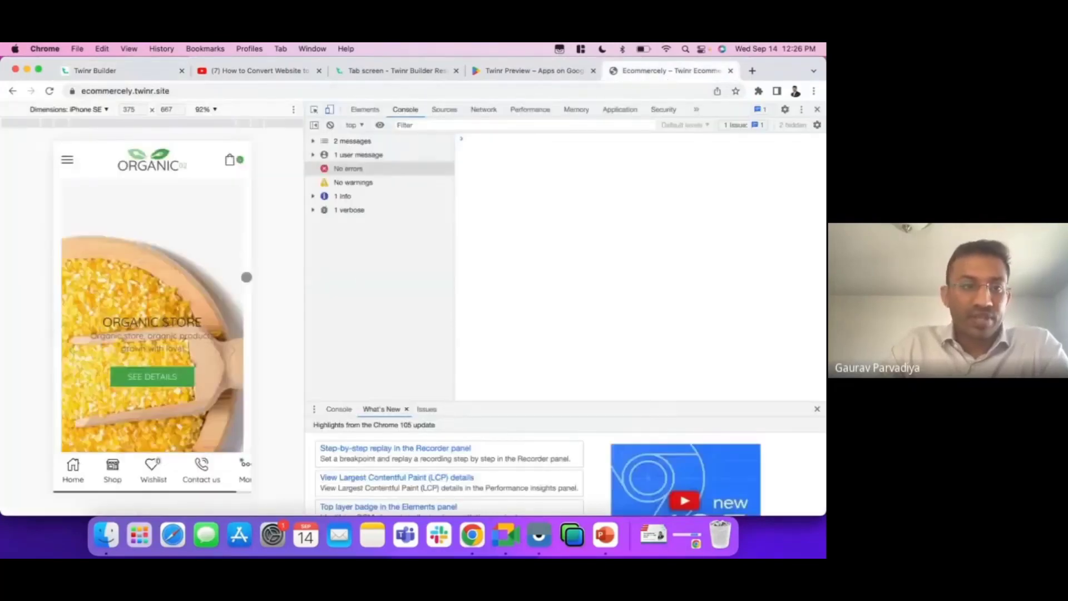
{"action": "right_click", "coordinate": [181, 217]}
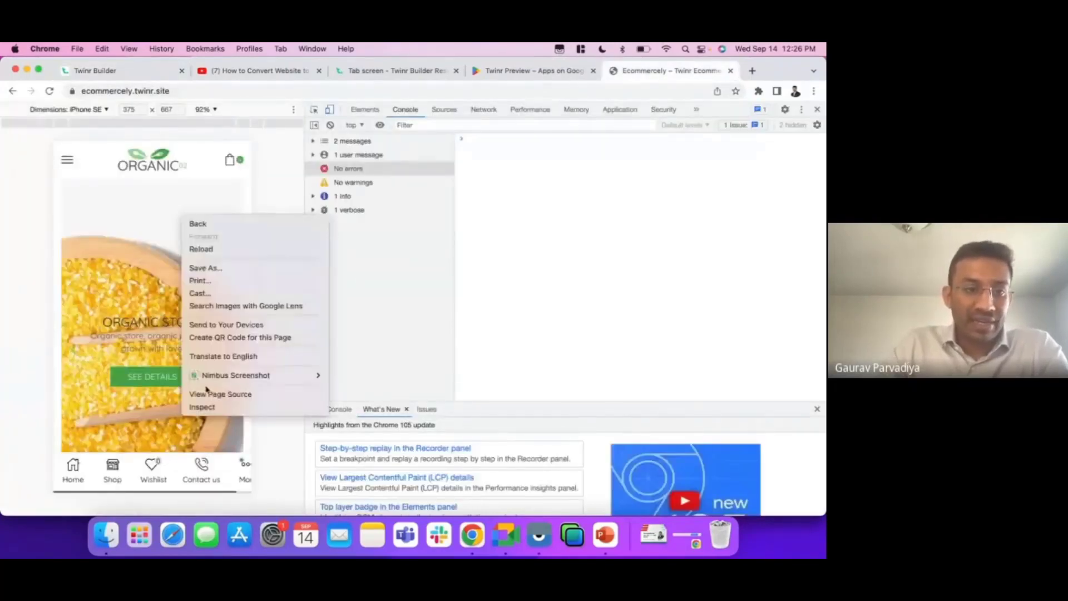
{"action": "left_click", "coordinate": [276, 199]}
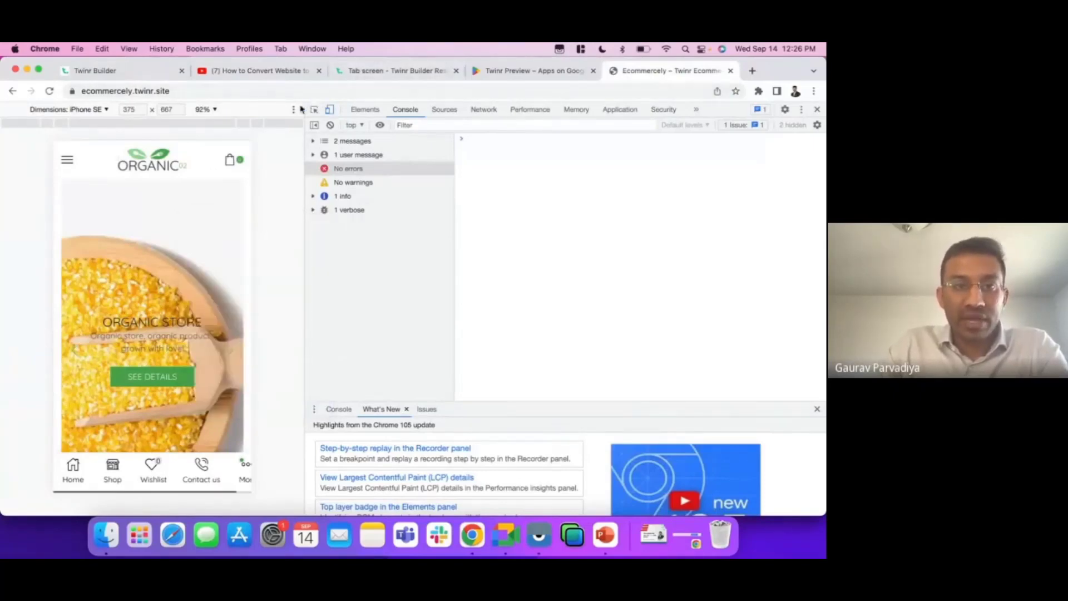
{"action": "left_click", "coordinate": [315, 111]}
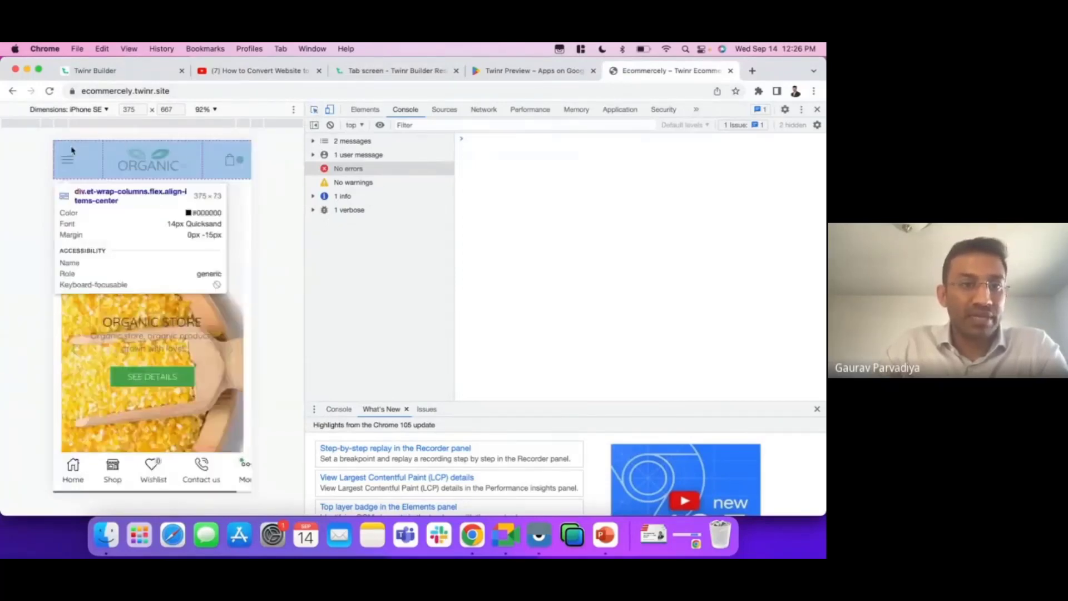
{"action": "left_click", "coordinate": [72, 149]}
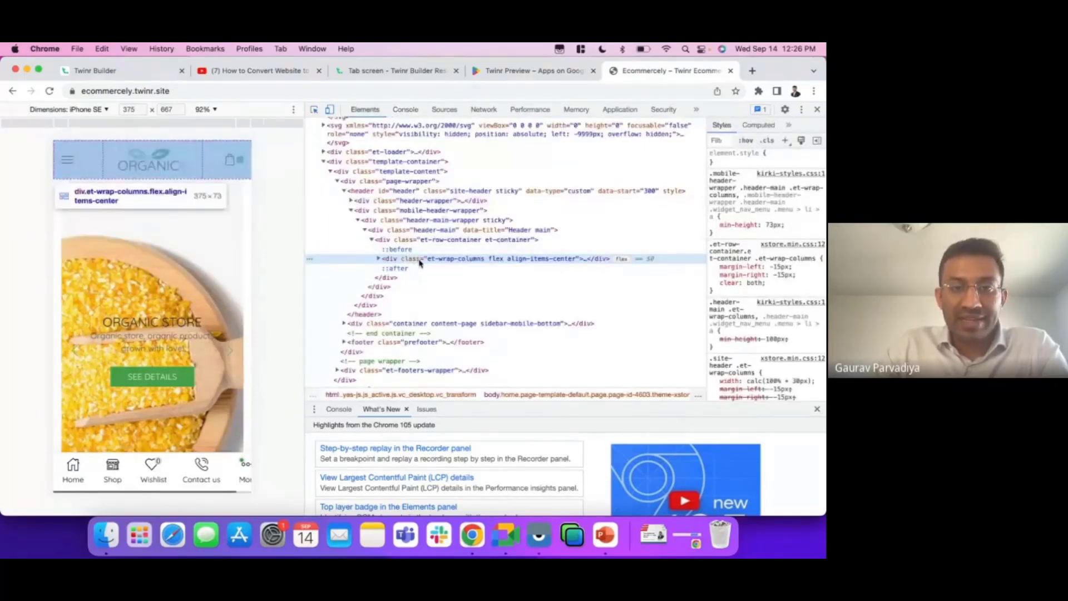
{"action": "left_click", "coordinate": [421, 213]}
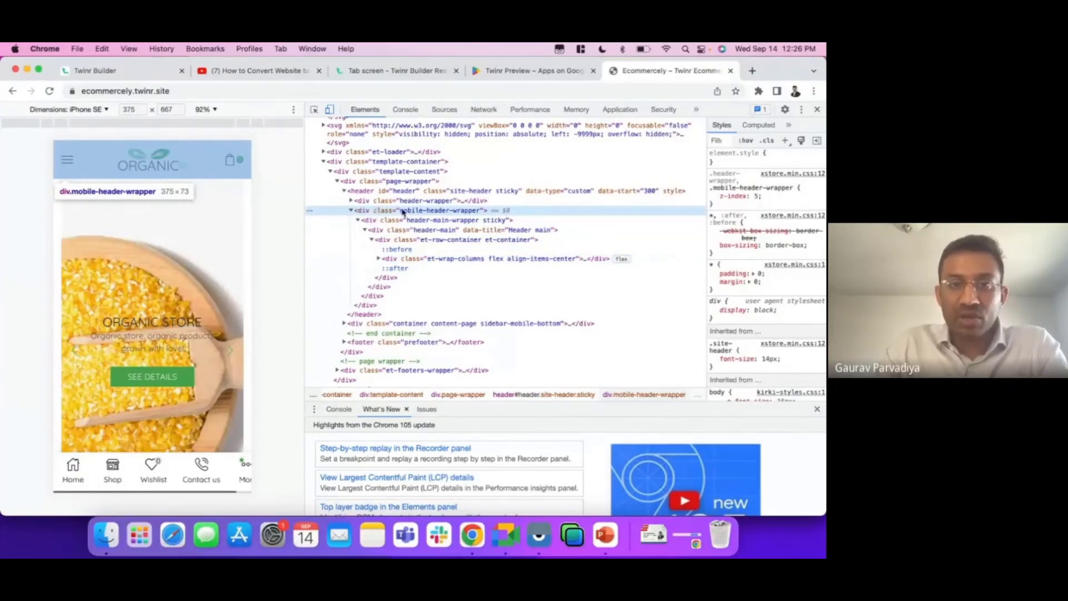
{"action": "double_click", "coordinate": [430, 213]}
{"action": "key", "text": "super+c"}
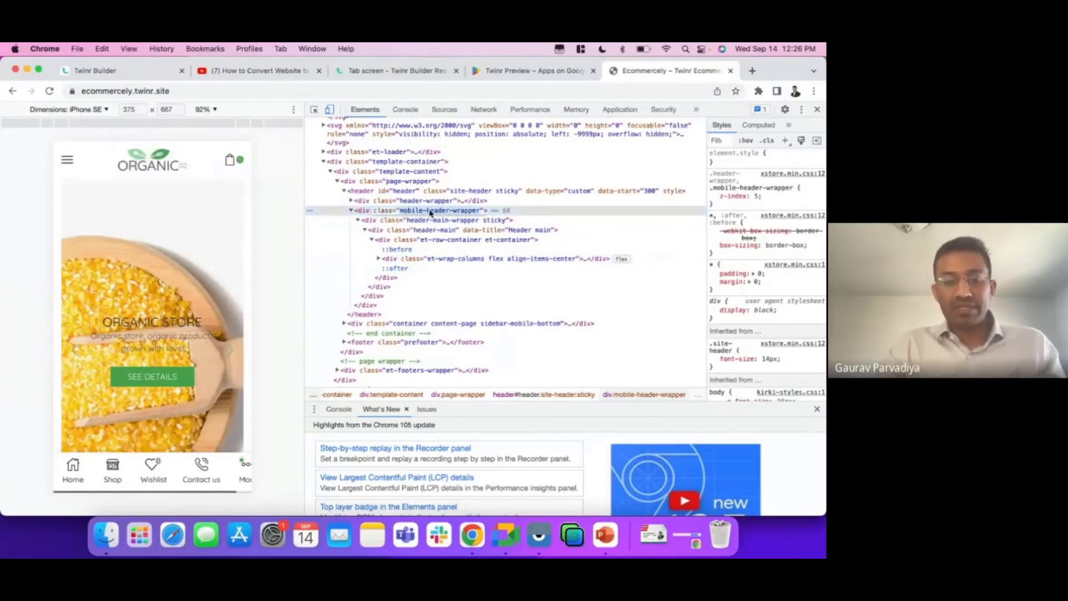
In Twinr Builder, replace the highlighted element identifier with the copied class name, prefixed with a dot as .mobile-header-wrapper
{"action": "left_click", "coordinate": [143, 73]}
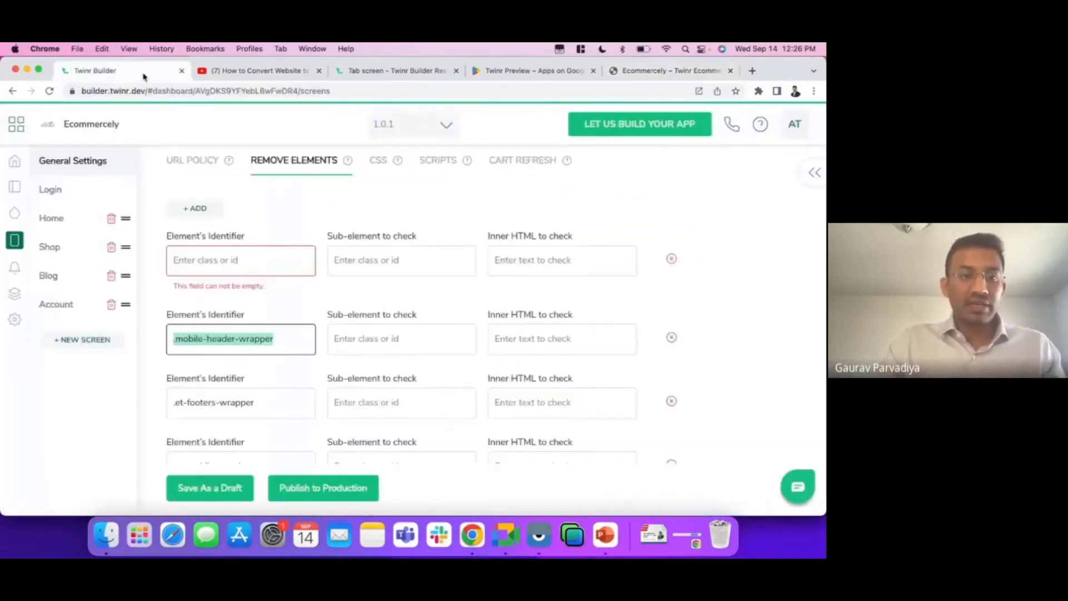
{"action": "key", "text": "super+v"}
{"action": "key", "text": "super+a"}
{"action": "key", "text": "super+v"}
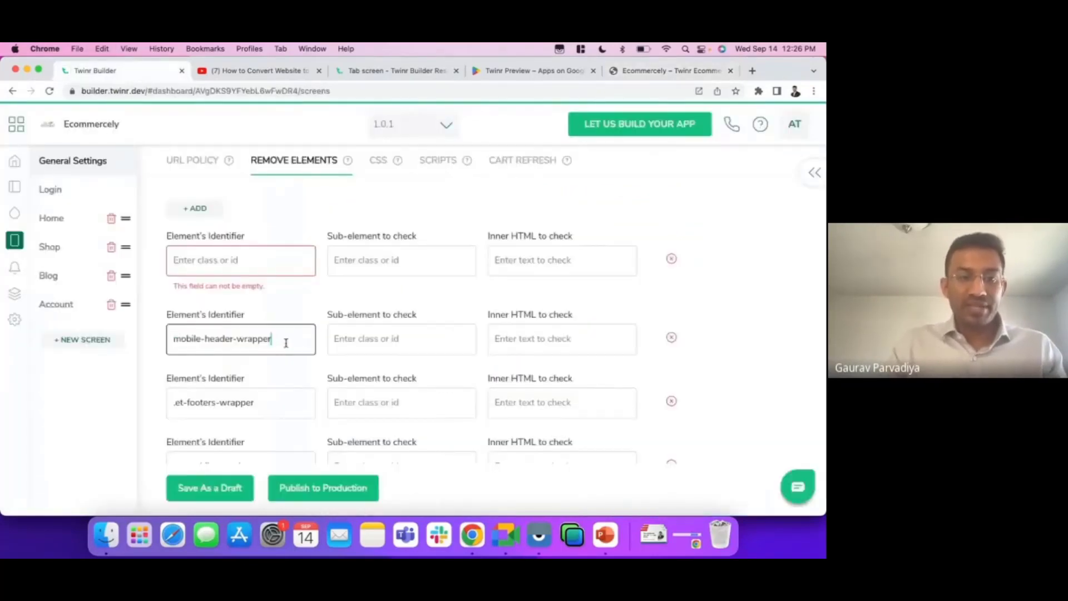
{"action": "key", "text": "super+Left"}
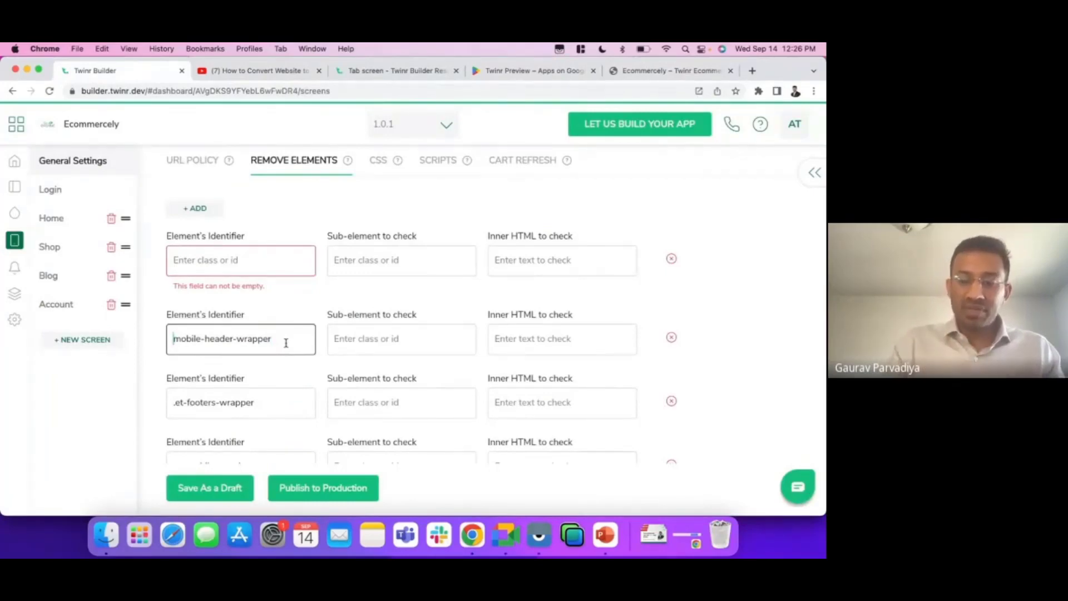
{"action": "type", "text": "."}
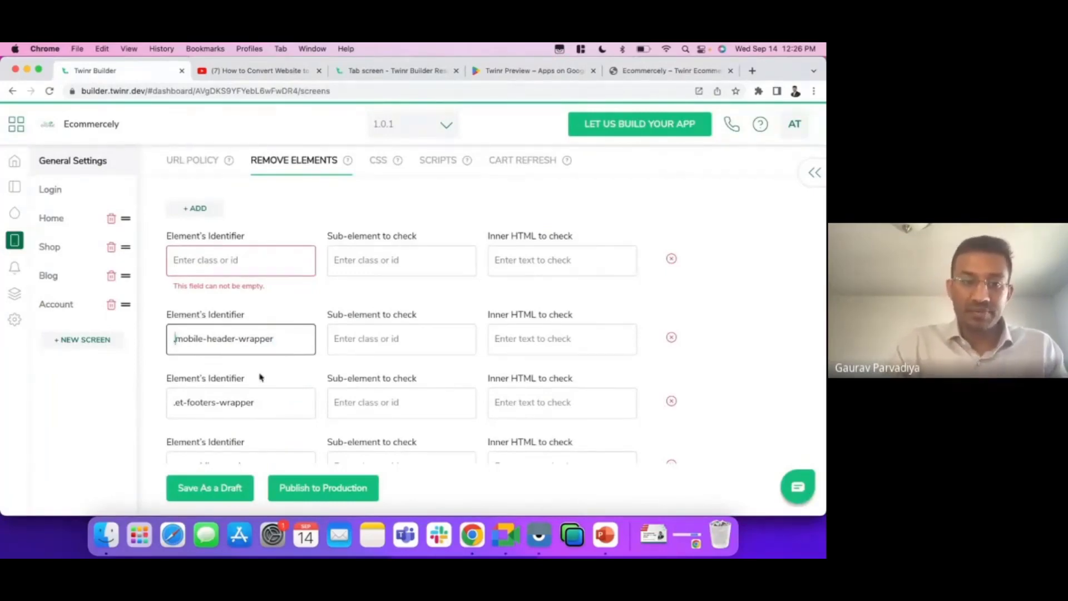
Delete the blank entry from the Remove Elements list and save the configuration as a draft
{"action": "left_click", "coordinate": [221, 491]}
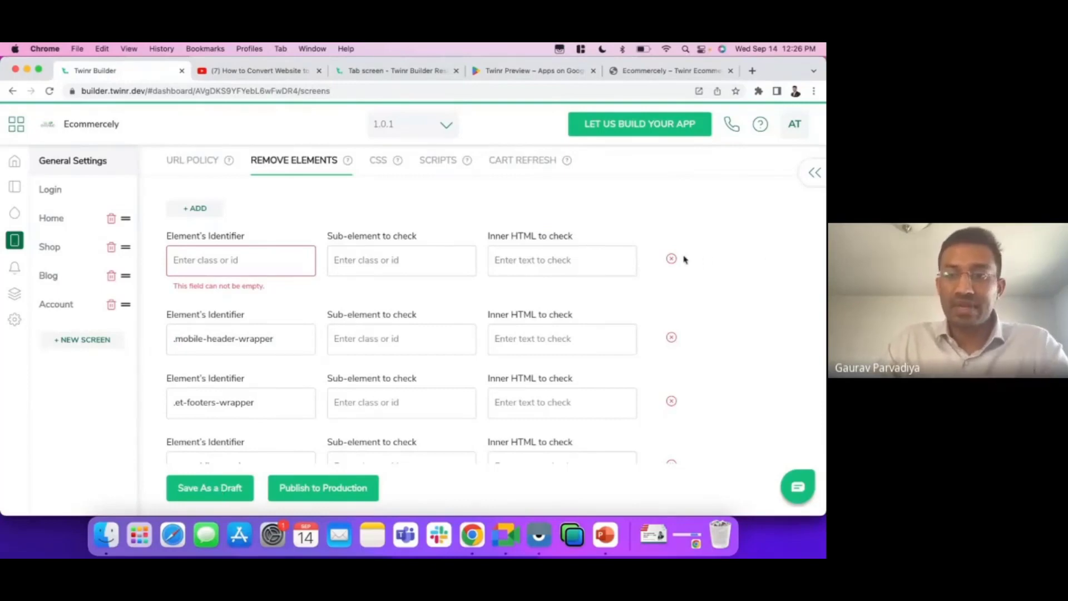
{"action": "left_click", "coordinate": [672, 259]}
{"action": "left_click", "coordinate": [195, 494]}
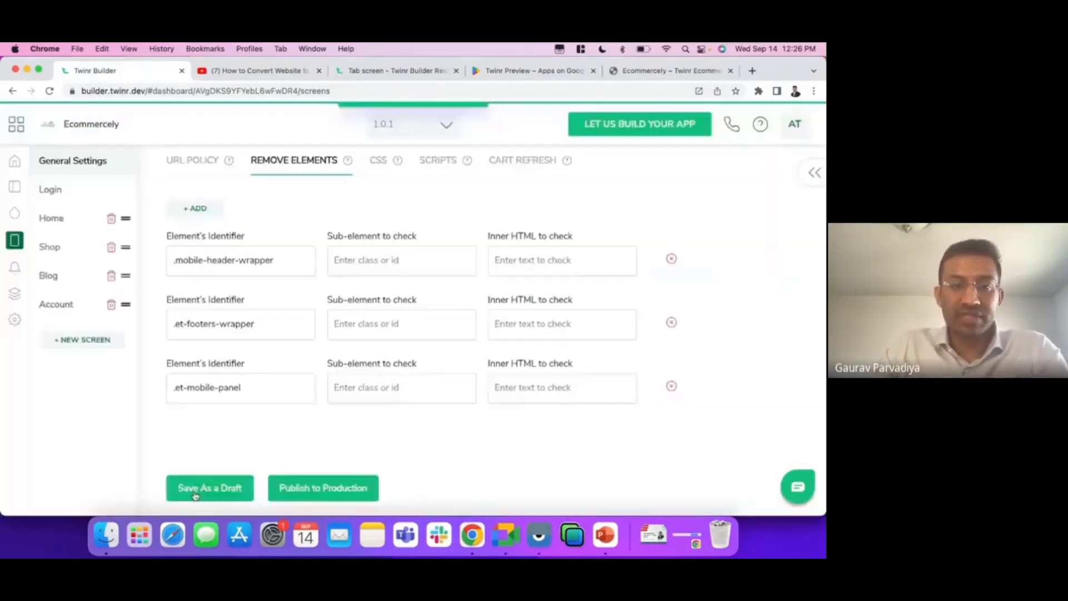
Reload the app on the phone in Vysor, look at its Home screen and return to Twinr Builder in Chrome
{"action": "left_click", "coordinate": [539, 534]}
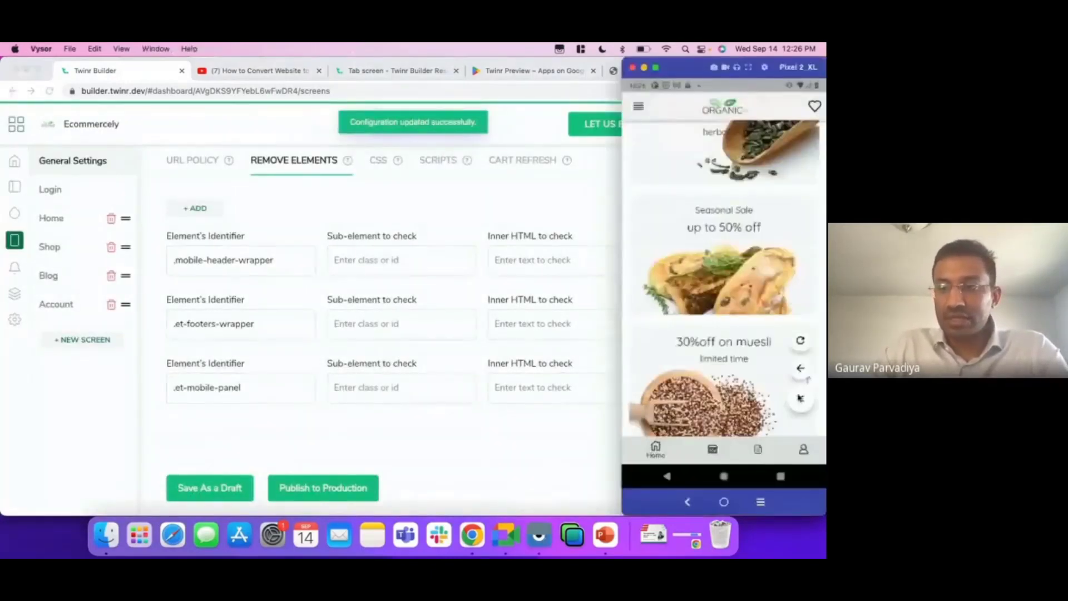
{"action": "left_click", "coordinate": [801, 342]}
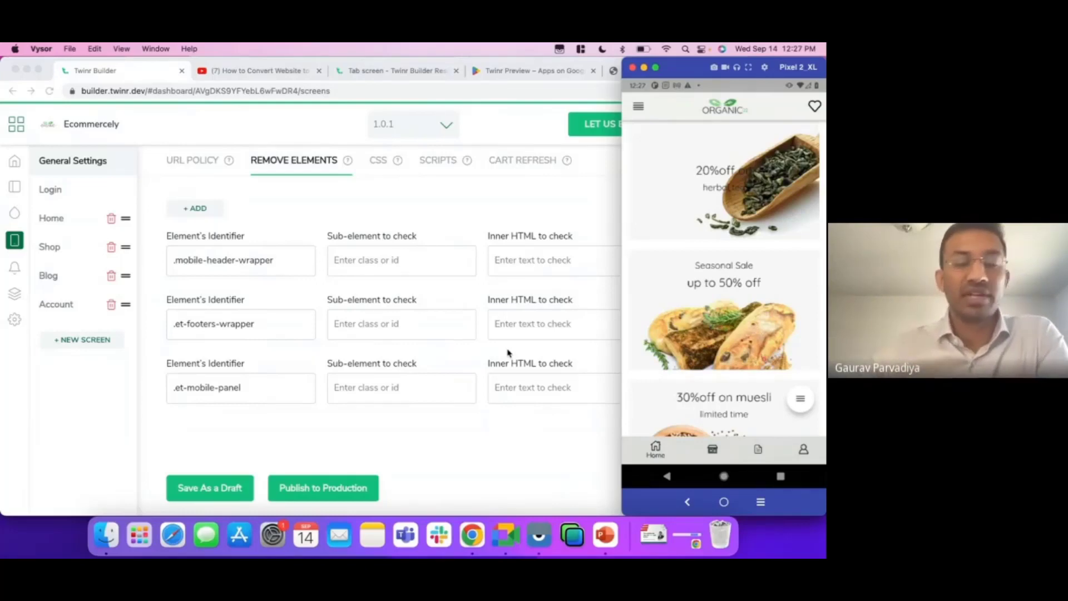
{"action": "left_click", "coordinate": [474, 217]}
Examine the store website's Home page from its header down to its footer in the iPhone SE view
{"action": "left_click", "coordinate": [665, 69]}
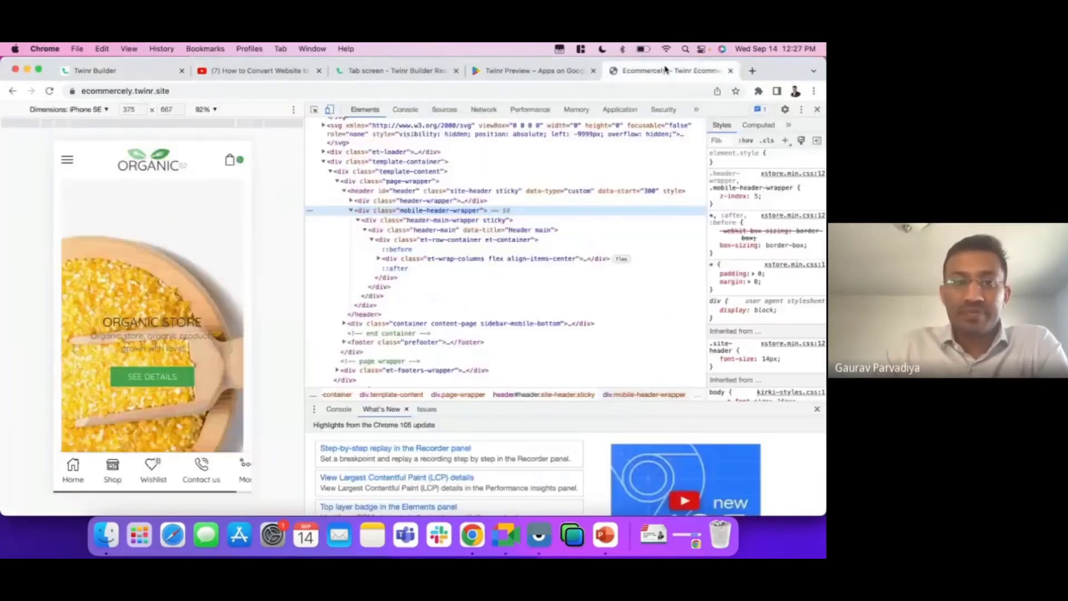
{"action": "scroll", "coordinate": [170, 328], "scroll_direction": "down", "scroll_amount": 15}
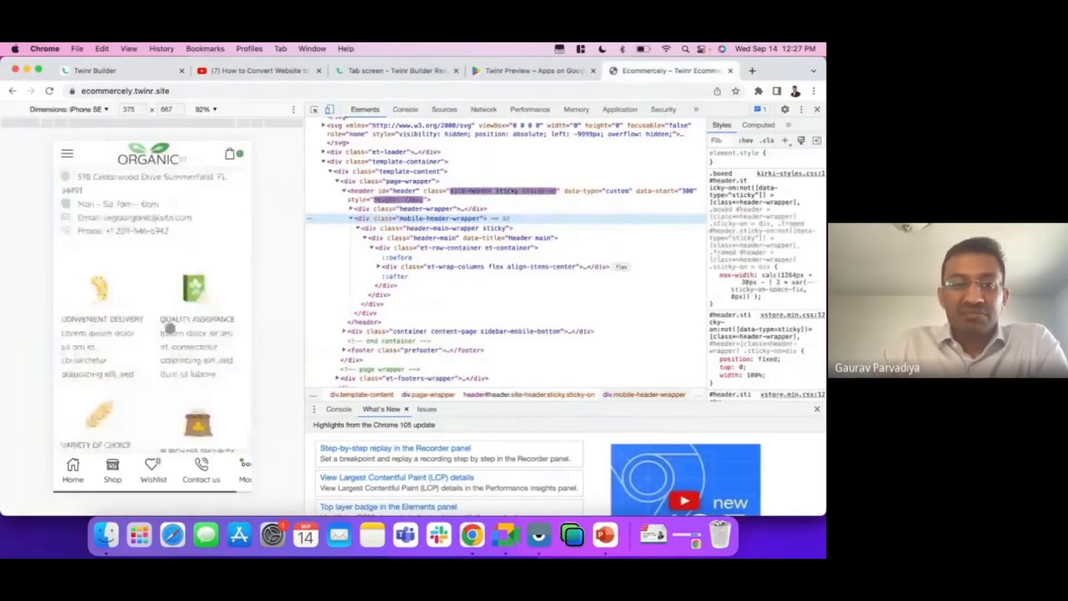
{"action": "scroll", "coordinate": [170, 328], "scroll_direction": "up", "scroll_amount": 10}
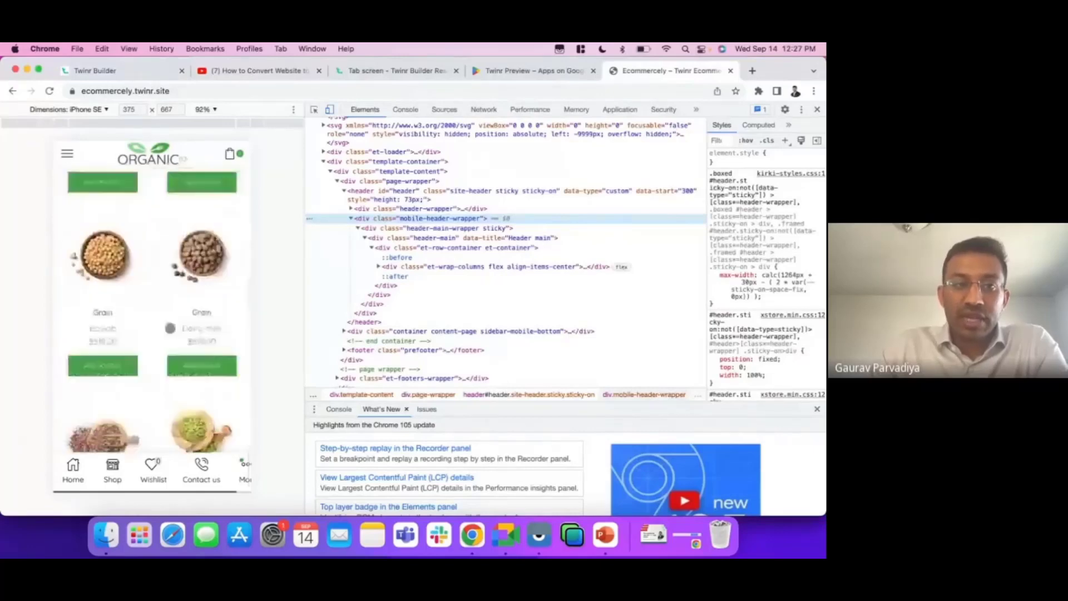
{"action": "scroll", "coordinate": [196, 286], "scroll_direction": "up", "scroll_amount": 3}
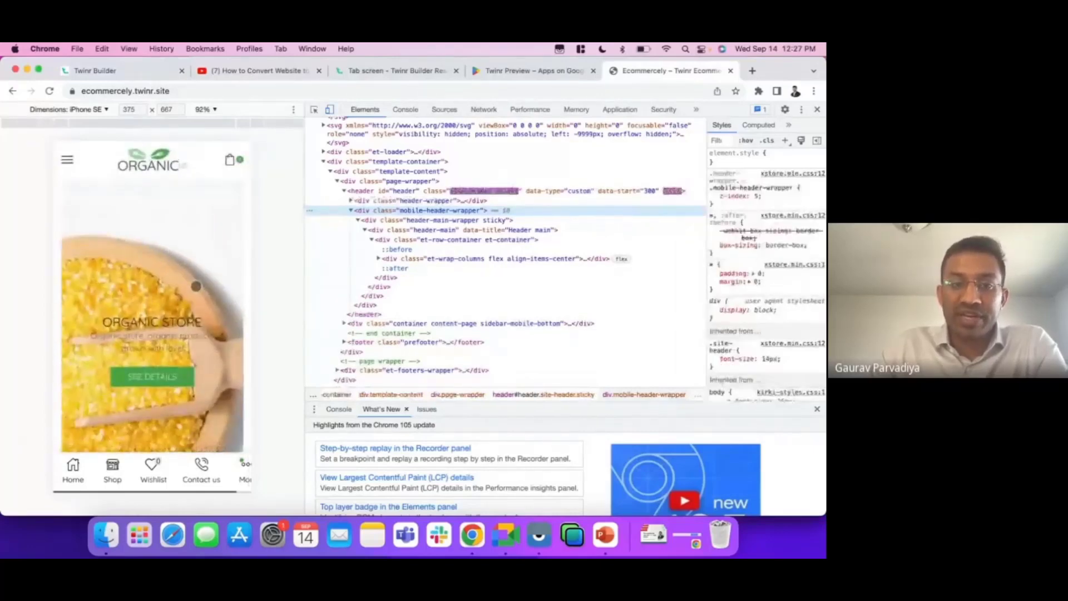
{"action": "scroll", "coordinate": [196, 286], "scroll_direction": "down", "scroll_amount": 10}
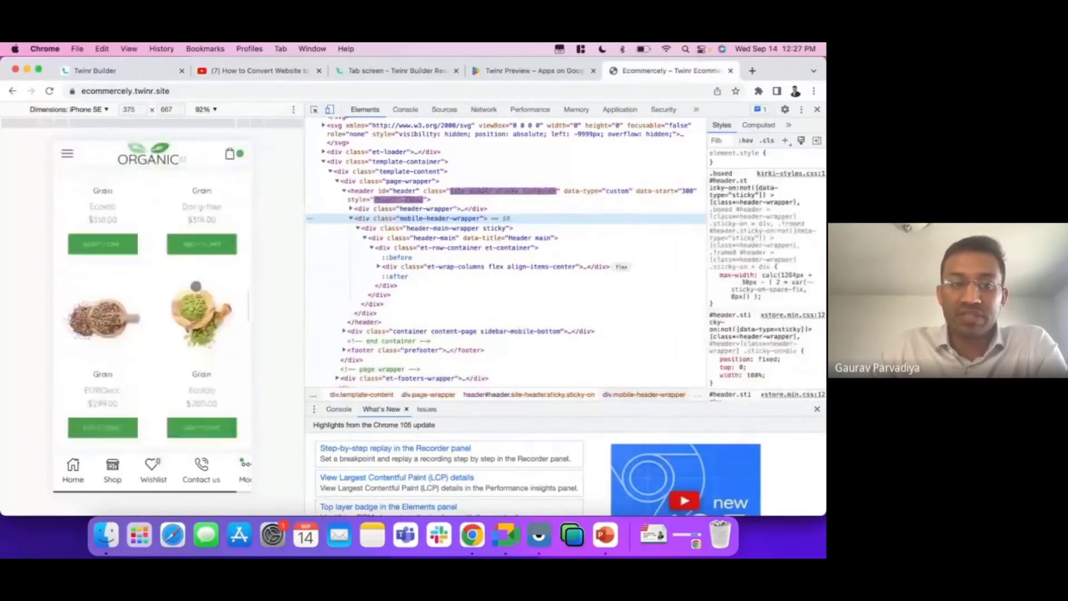
{"action": "scroll", "coordinate": [196, 286], "scroll_direction": "down", "scroll_amount": 15}
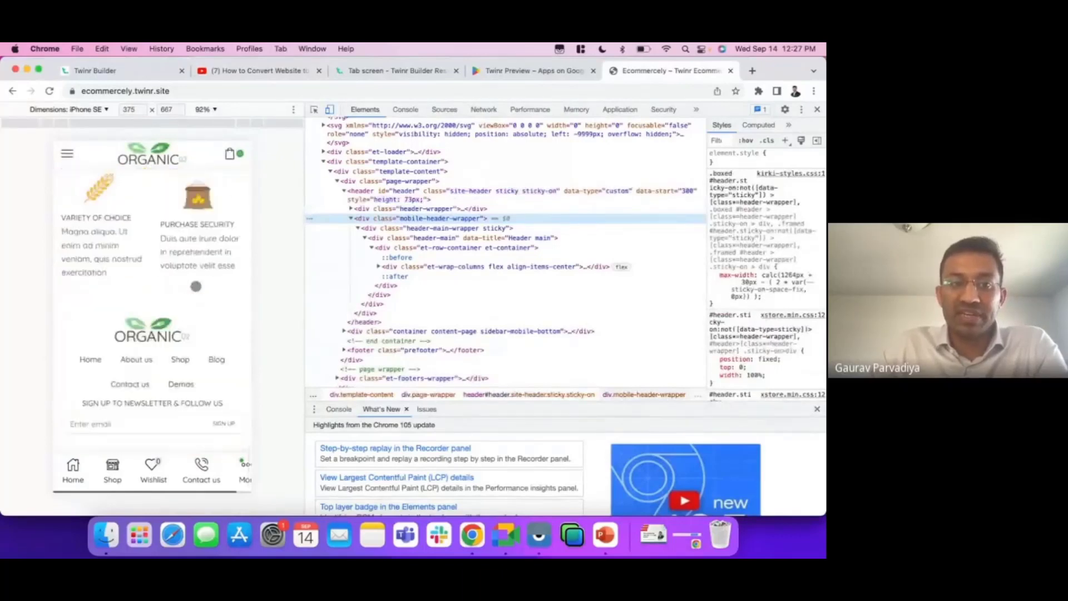
{"action": "scroll", "coordinate": [196, 286], "scroll_direction": "up", "scroll_amount": 14}
{"action": "scroll", "coordinate": [196, 286], "scroll_direction": "up", "scroll_amount": 8}
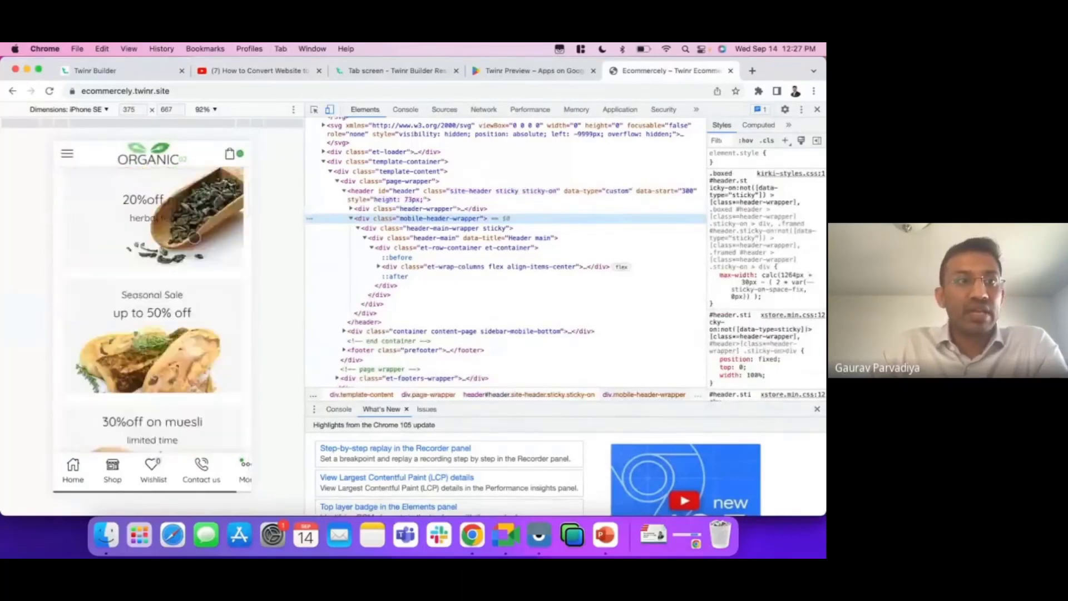
Return to Twinr Builder and open the Remove Elements list of the Home screen
{"action": "left_click", "coordinate": [119, 72]}
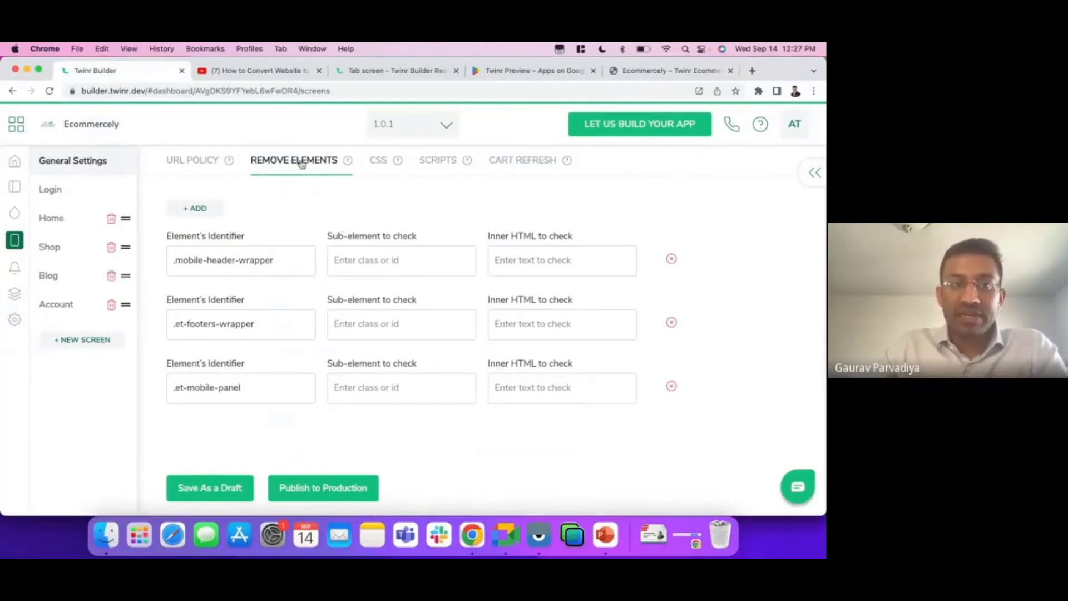
{"action": "left_click", "coordinate": [73, 218]}
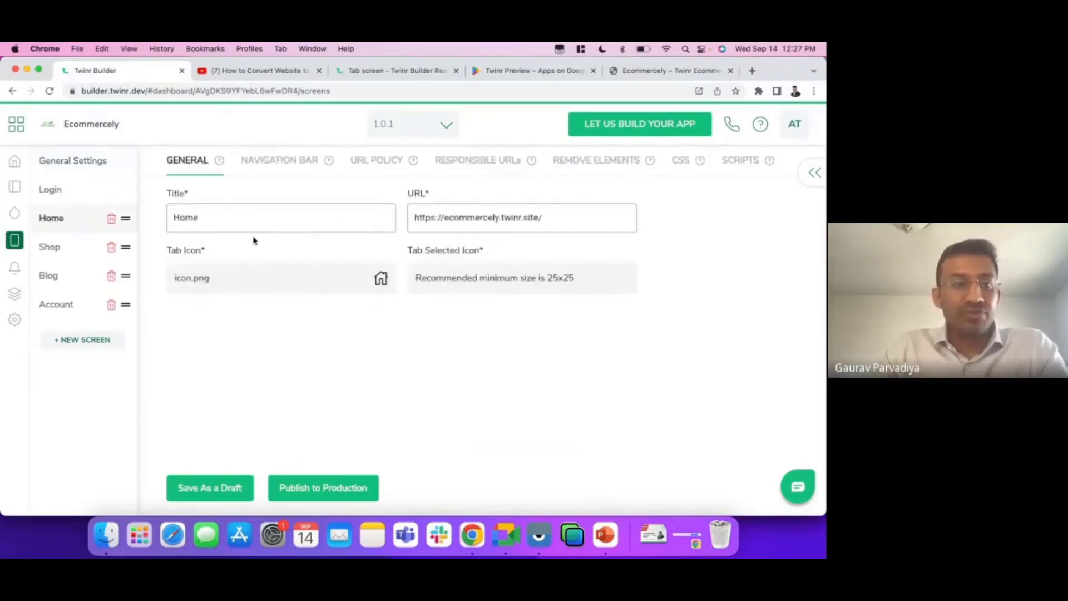
{"action": "left_click", "coordinate": [596, 166]}
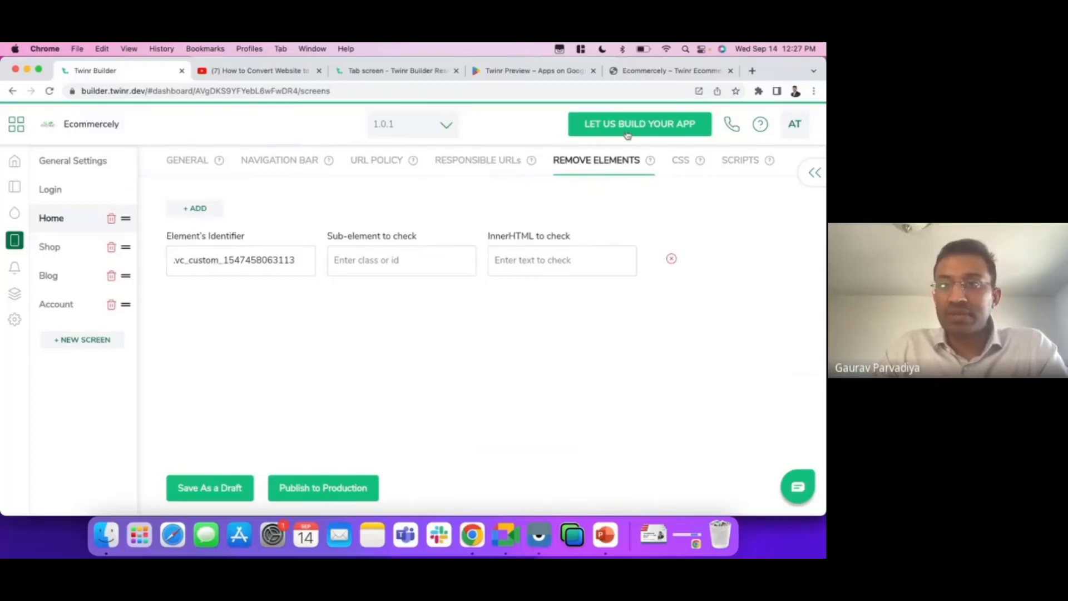
Look at the Organic Store banner at the start of the store website's Home page
{"action": "left_click", "coordinate": [649, 74]}
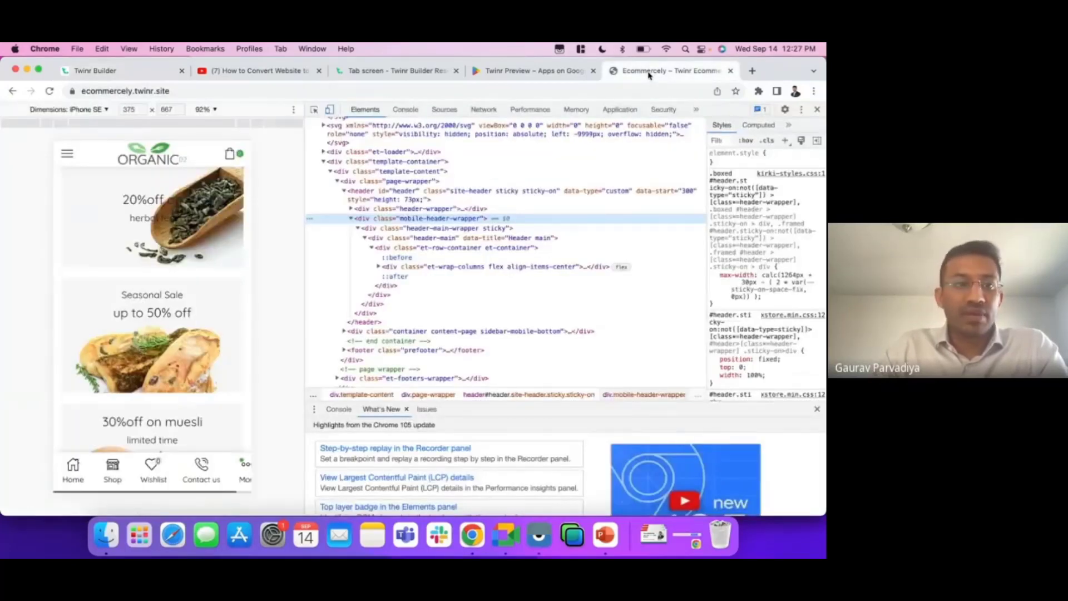
{"action": "scroll", "coordinate": [144, 251], "scroll_direction": "up", "scroll_amount": 10}
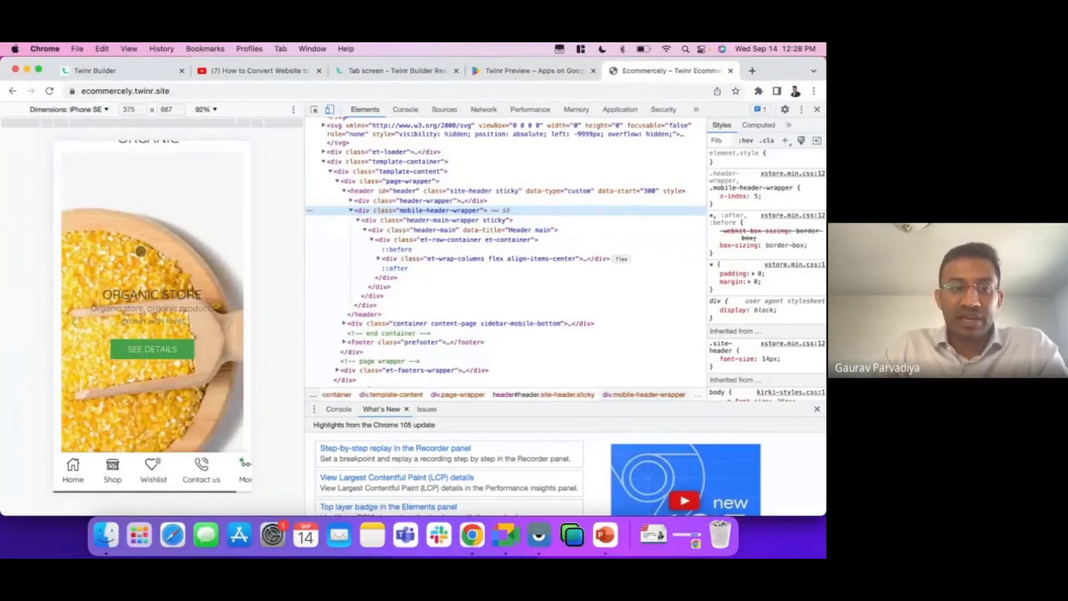
{"action": "scroll", "coordinate": [141, 251], "scroll_direction": "down", "scroll_amount": 1}
{"action": "scroll", "coordinate": [141, 251], "scroll_direction": "up", "scroll_amount": 3}
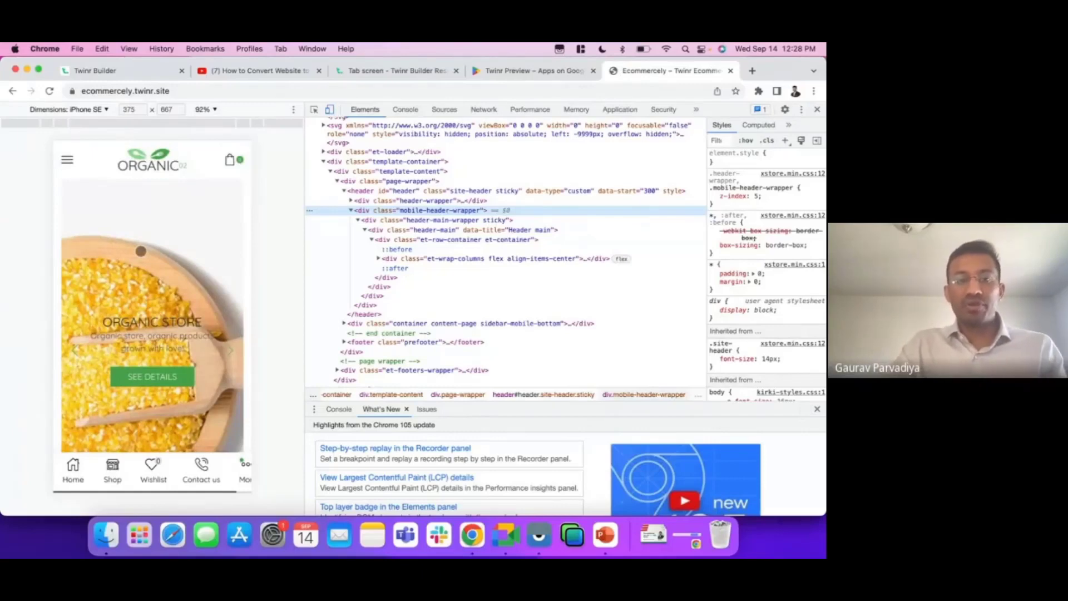
{"action": "left_click", "coordinate": [119, 71]}
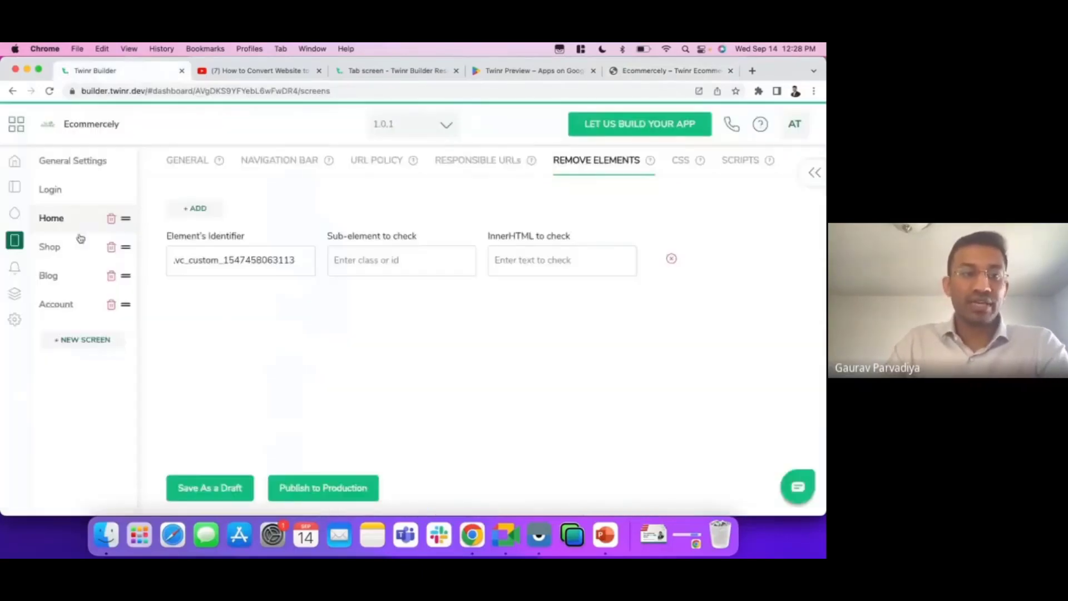
{"action": "left_click_drag", "start_coordinate": [299, 259], "coordinate": [128, 262]}
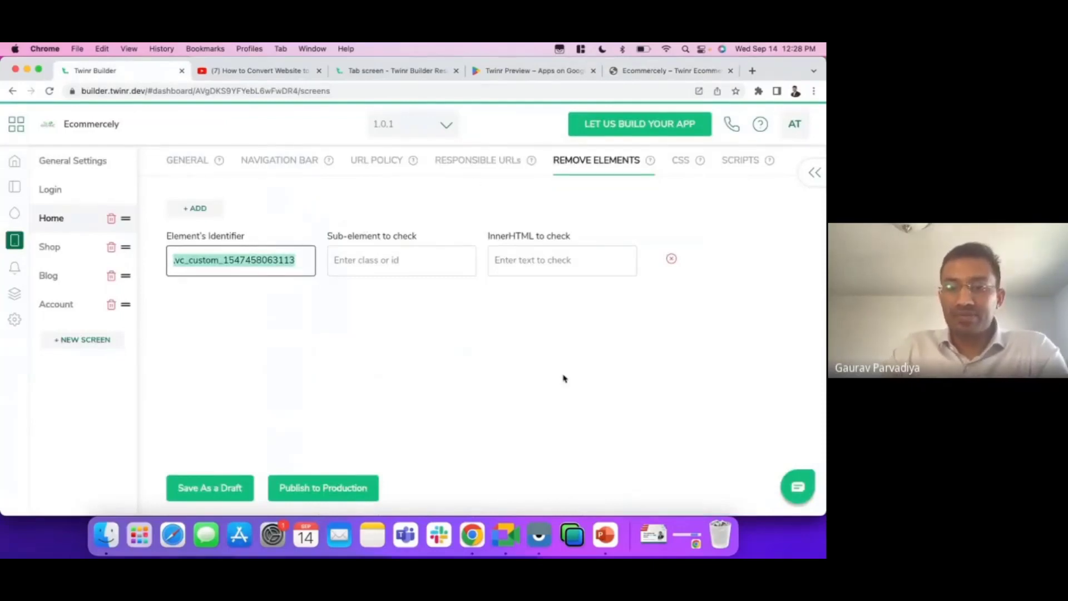
{"action": "left_click", "coordinate": [539, 534]}
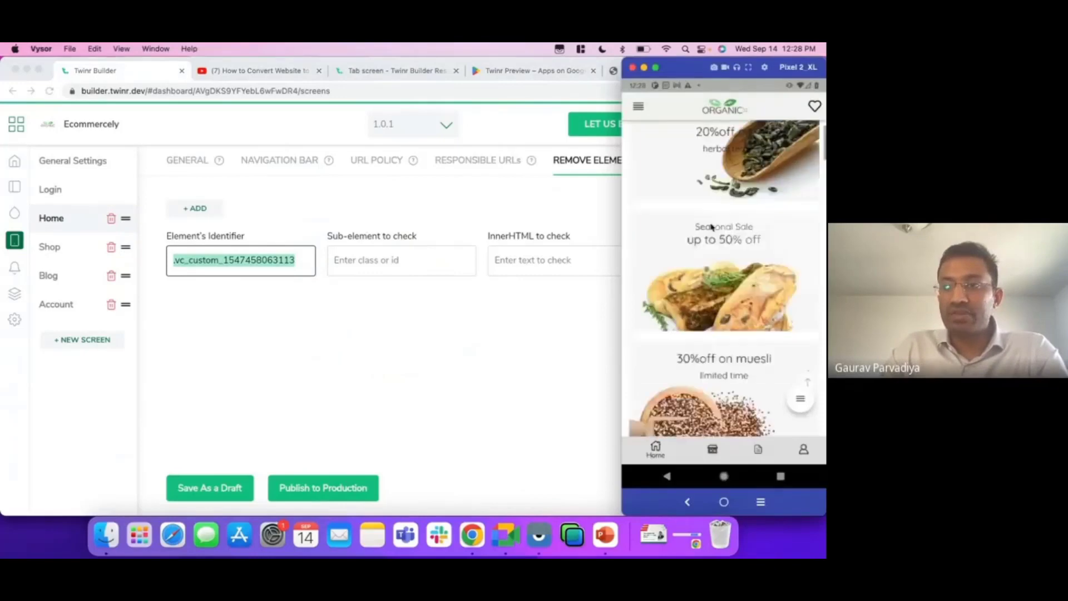
{"action": "left_click", "coordinate": [613, 72]}
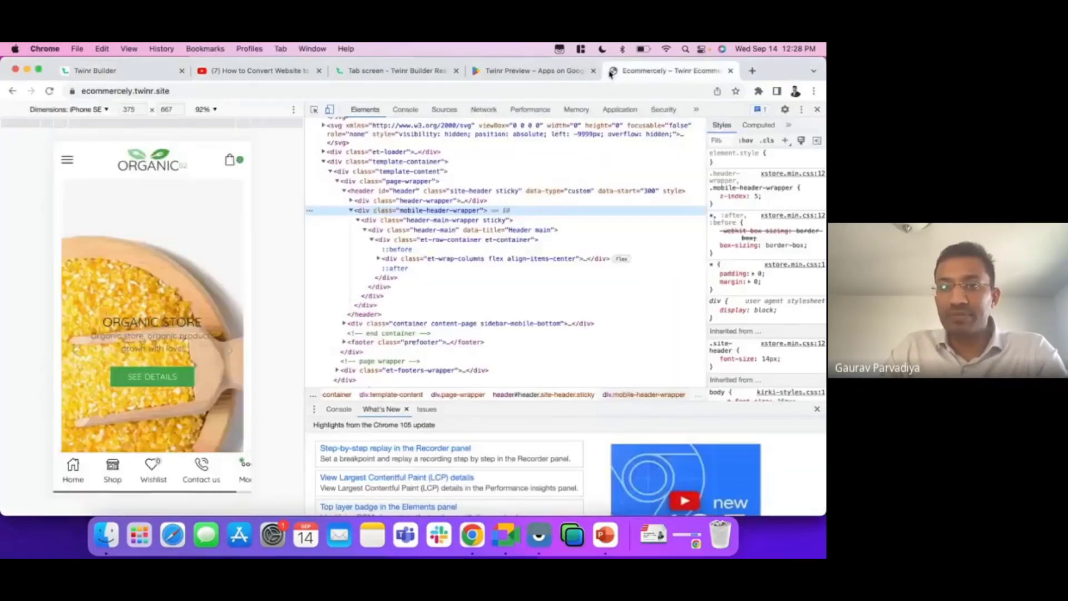
Look through the promotional banners on the store website's Home page, then return to the Home screen's Remove Elements list in Twinr Builder
{"action": "scroll", "coordinate": [210, 338], "scroll_direction": "down", "scroll_amount": 6}
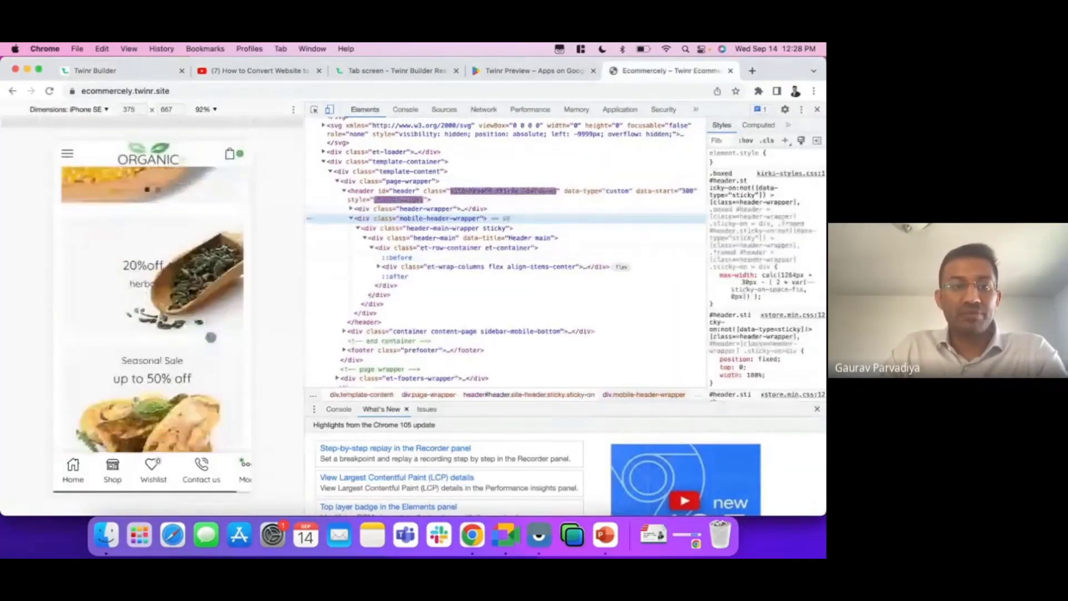
{"action": "scroll", "coordinate": [211, 337], "scroll_direction": "up", "scroll_amount": 1}
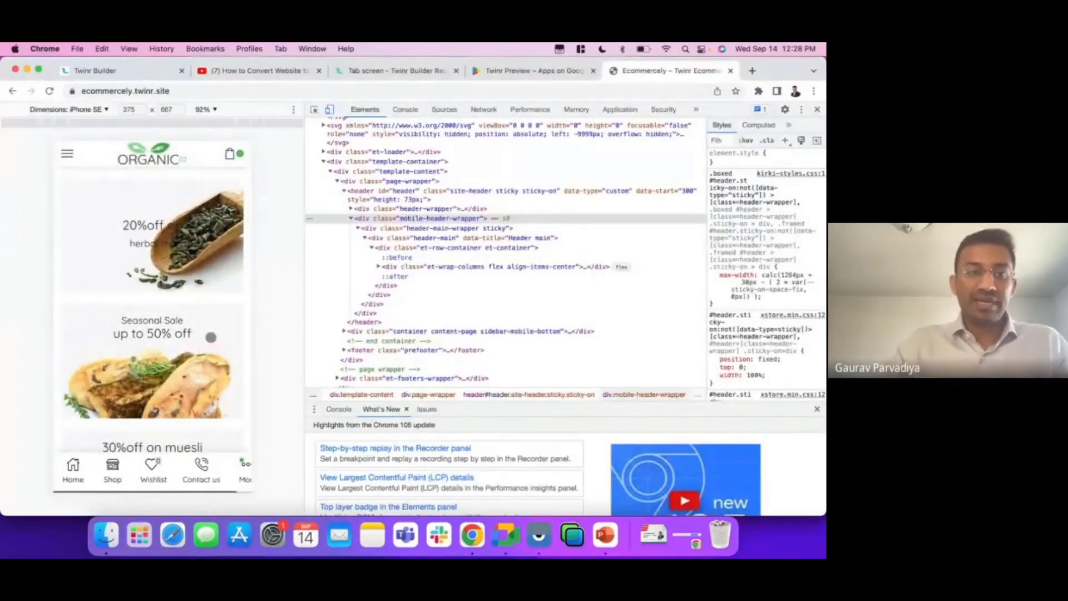
{"action": "left_click", "coordinate": [132, 78]}
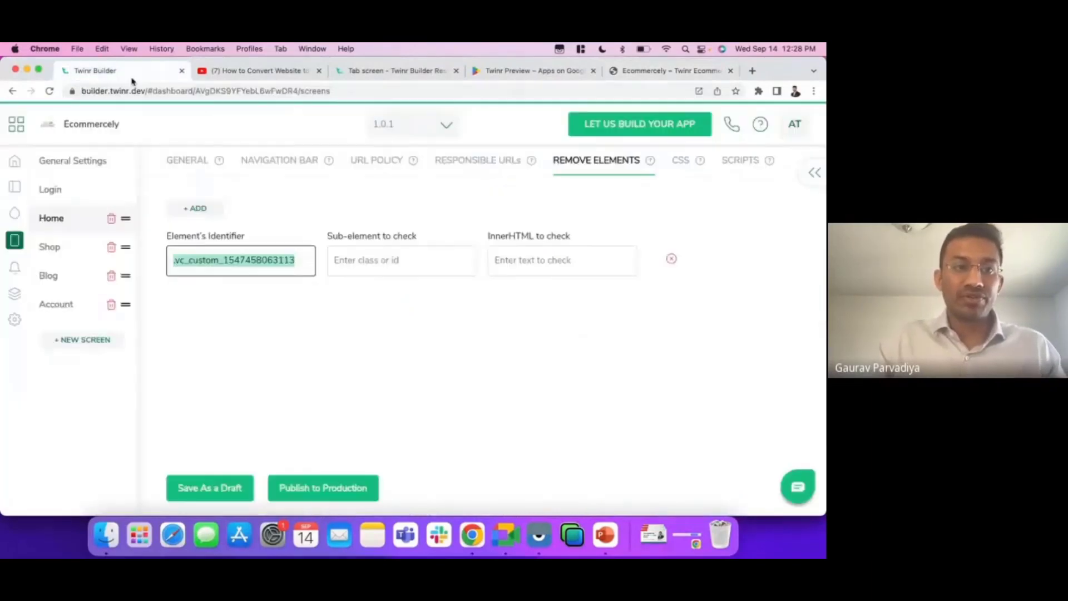
{"action": "left_click", "coordinate": [273, 320]}
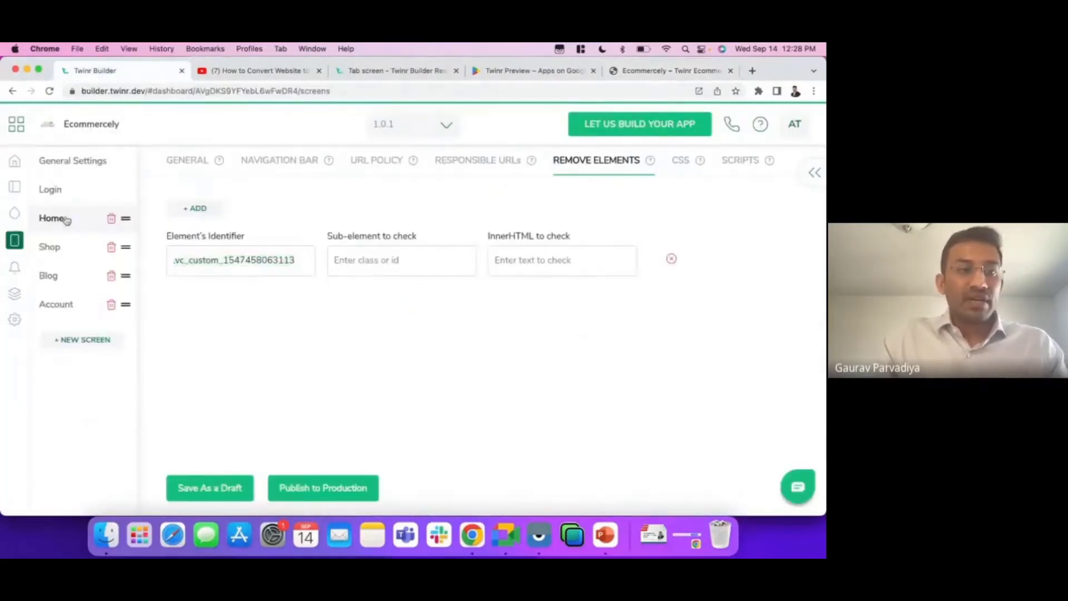
Add a blank CSS entry in the General Settings and inspect its Element's Identifier and CSS Properties fields
{"action": "left_click", "coordinate": [85, 167]}
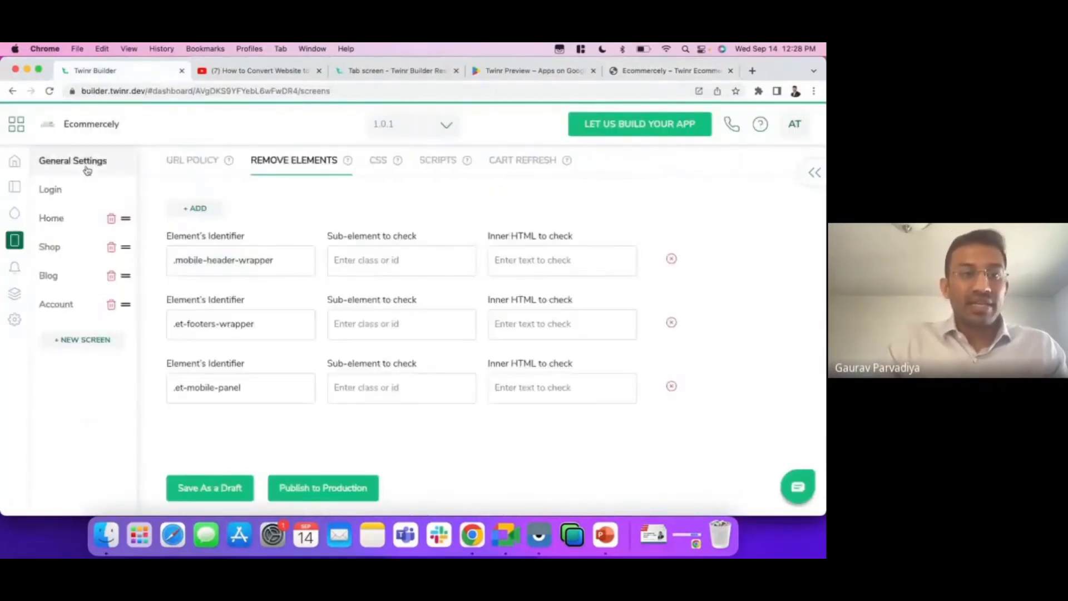
{"action": "left_click", "coordinate": [378, 166]}
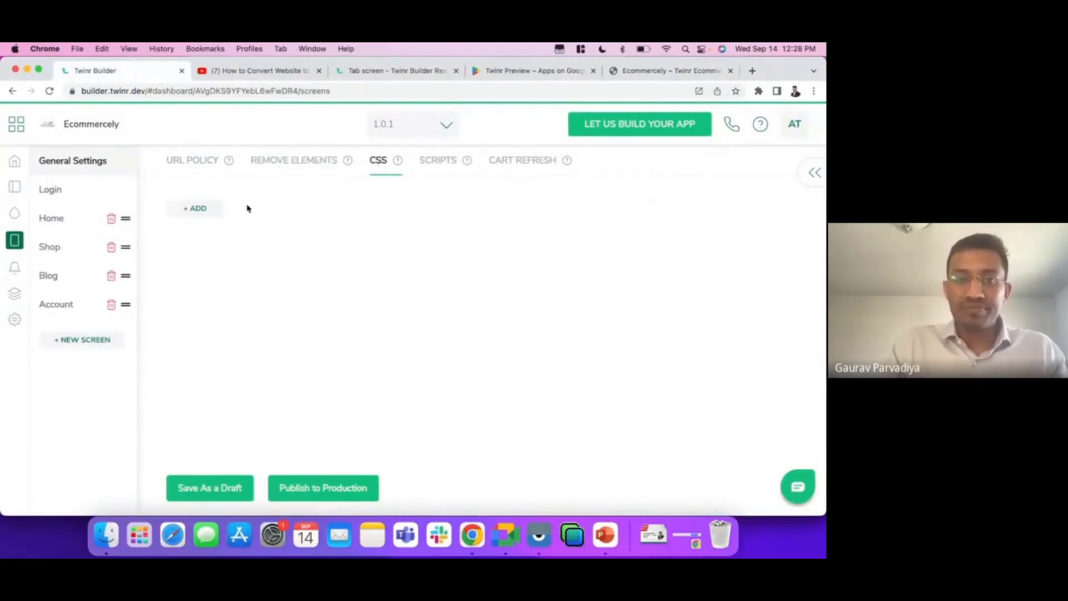
{"action": "left_click", "coordinate": [201, 210]}
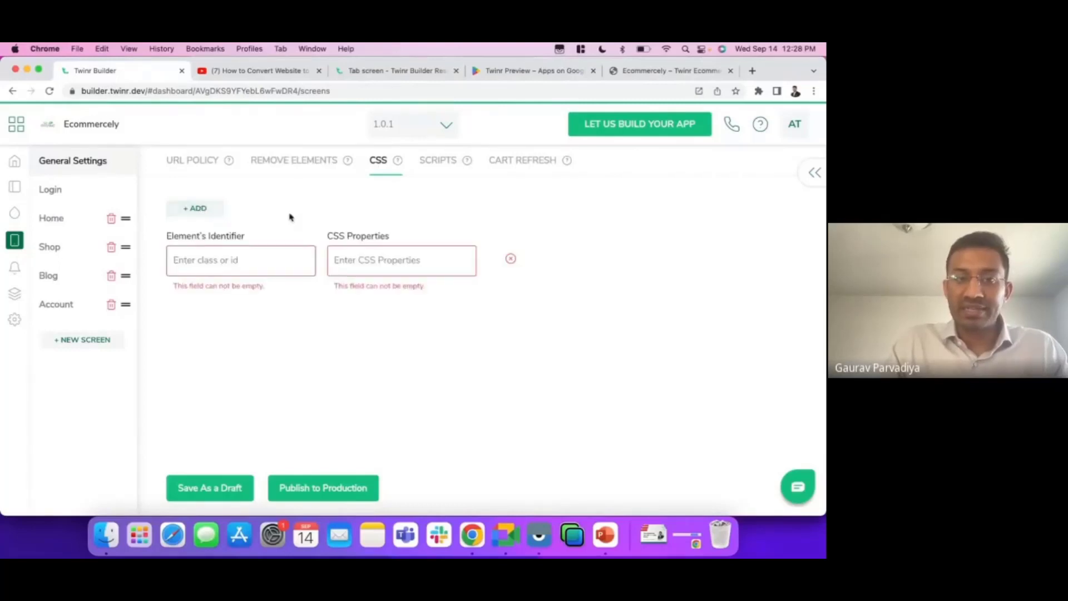
{"action": "left_click", "coordinate": [347, 261]}
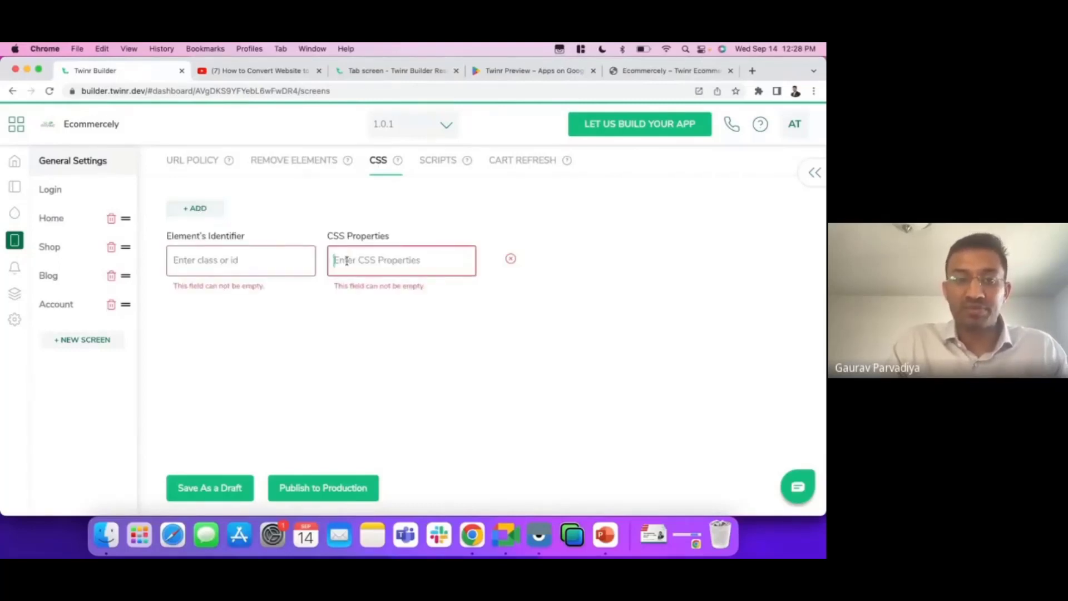
{"action": "left_click", "coordinate": [266, 263]}
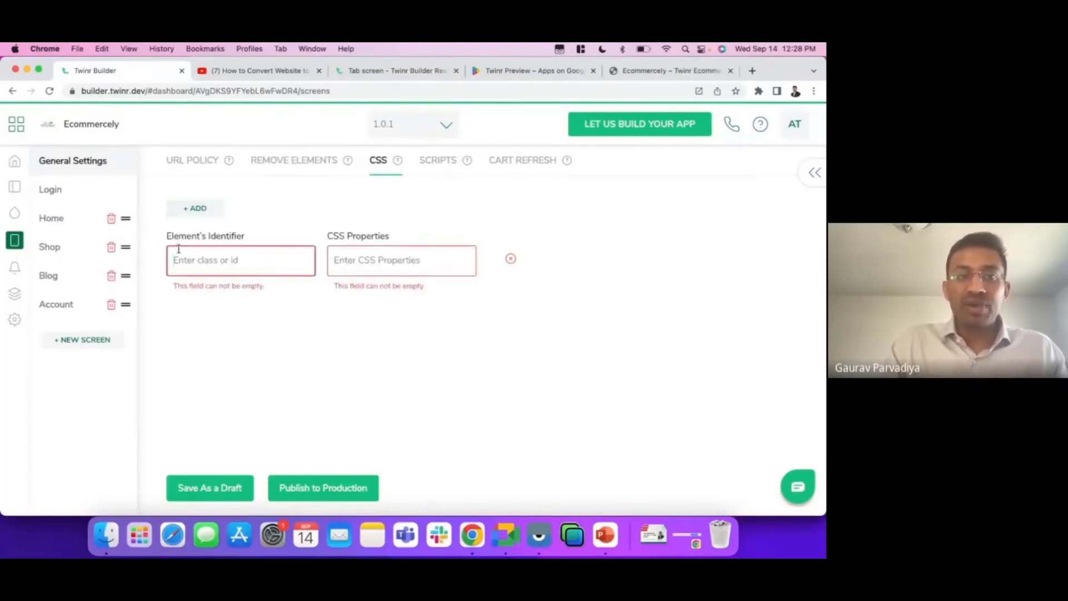
{"action": "left_click", "coordinate": [363, 261]}
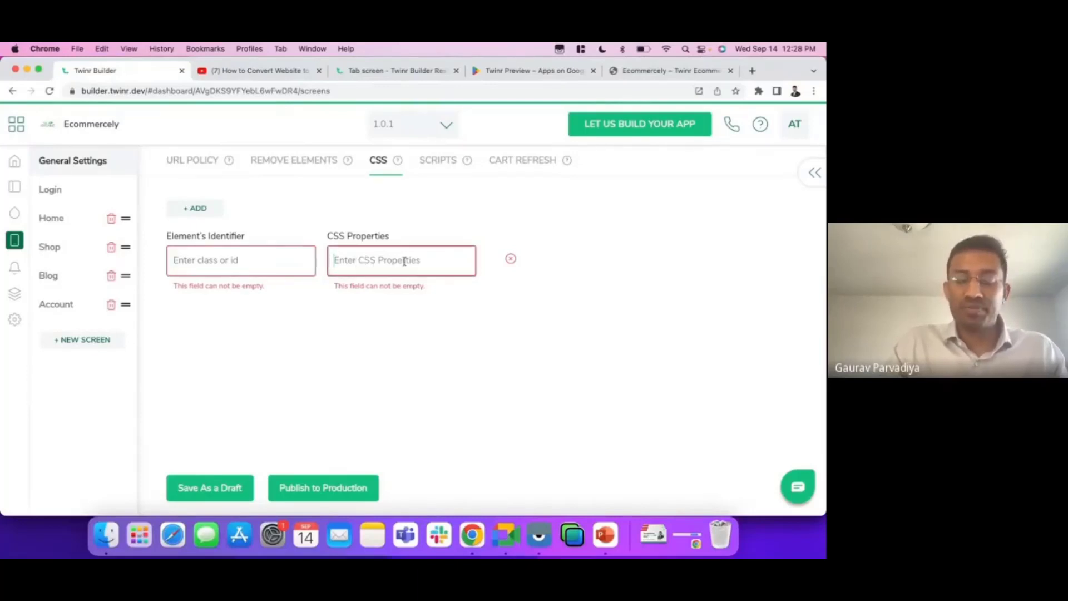
Add a blank script entry to the General Settings' Scripts and delete it again
{"action": "left_click", "coordinate": [434, 160]}
{"action": "left_click", "coordinate": [177, 207]}
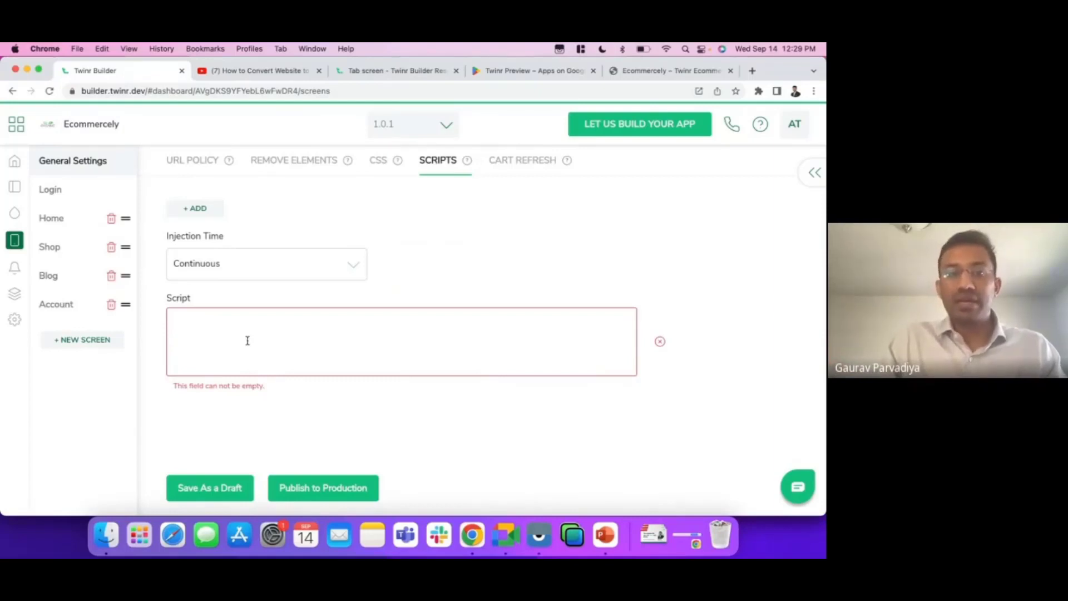
{"action": "left_click", "coordinate": [659, 341]}
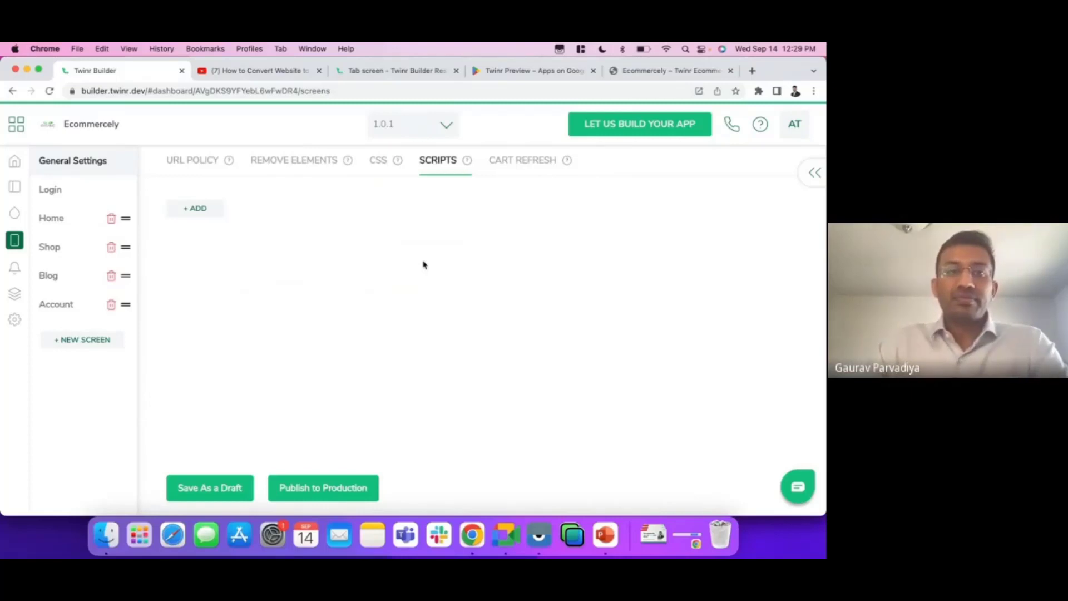
Review the same-domain and different-domain URL policies in General Settings alongside the phone app's Home screen in Vysor
{"action": "left_click", "coordinate": [199, 162]}
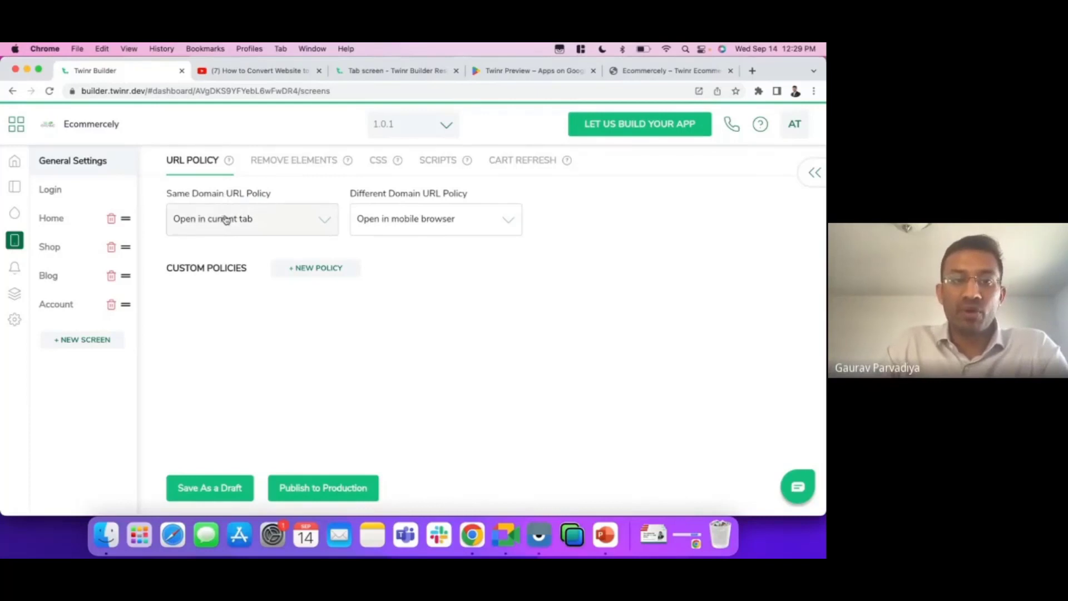
{"action": "left_click", "coordinate": [539, 535]}
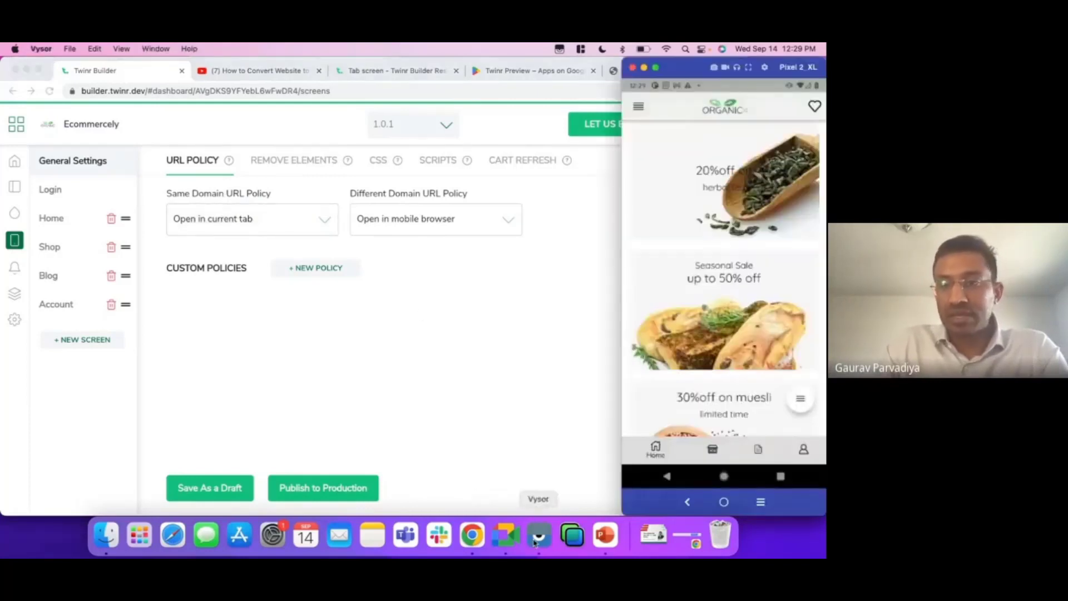
{"action": "left_click", "coordinate": [562, 358]}
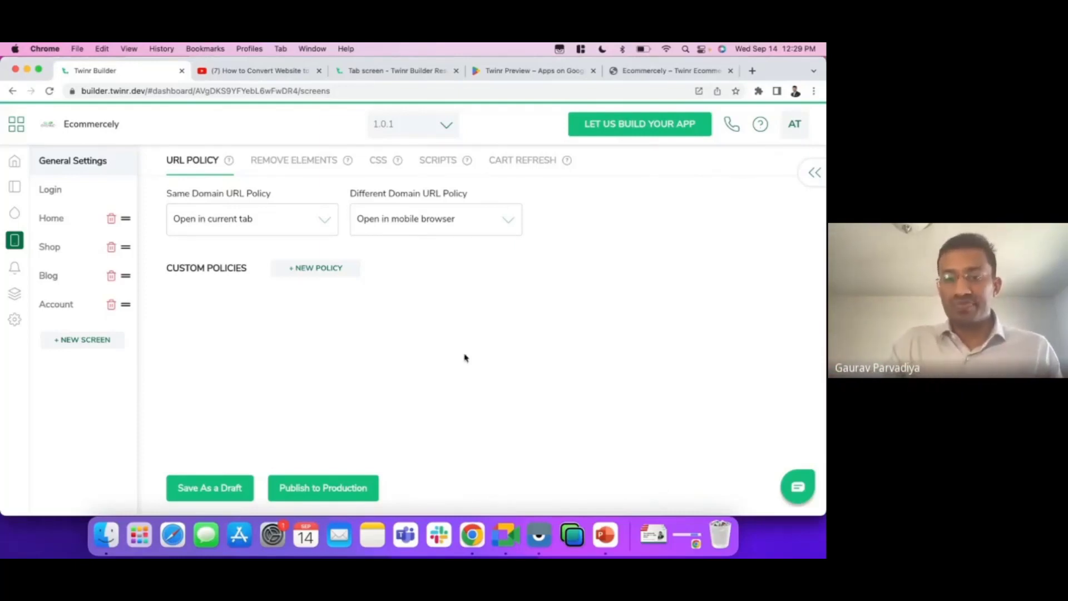
{"action": "left_click", "coordinate": [528, 538]}
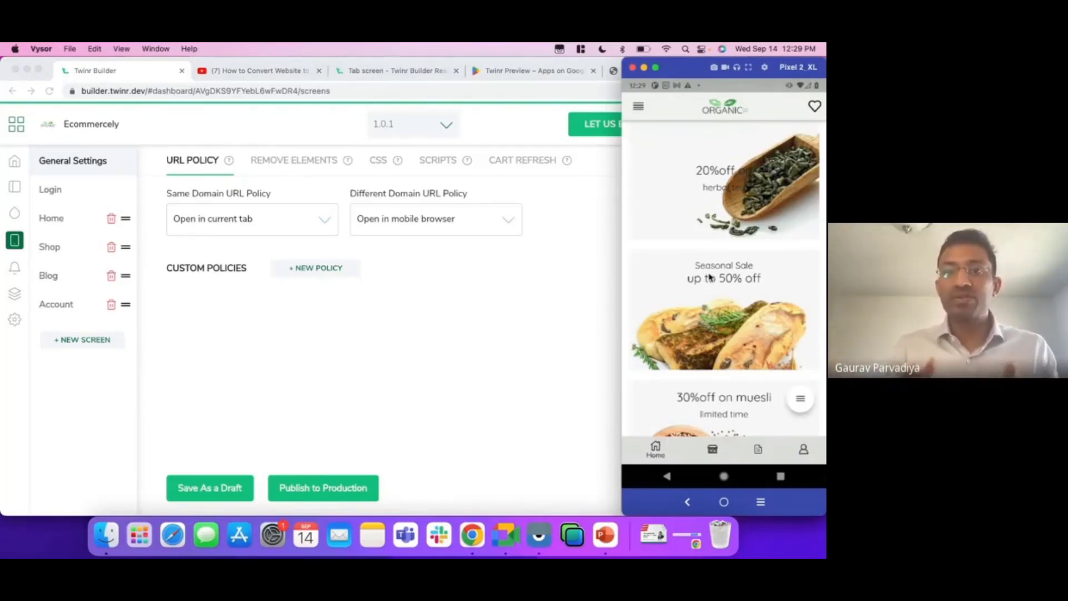
{"action": "left_click", "coordinate": [455, 310]}
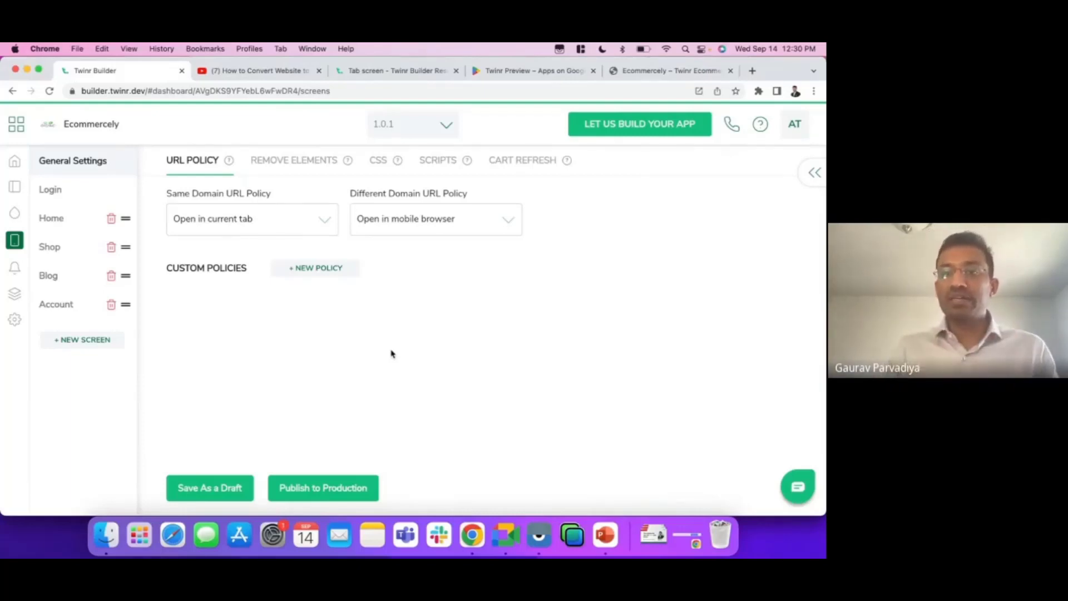
Add a custom URL policy matching xyz.com as Substring with Open in current tab, then delete that policy
{"action": "left_click", "coordinate": [314, 268]}
{"action": "left_click", "coordinate": [249, 317]}
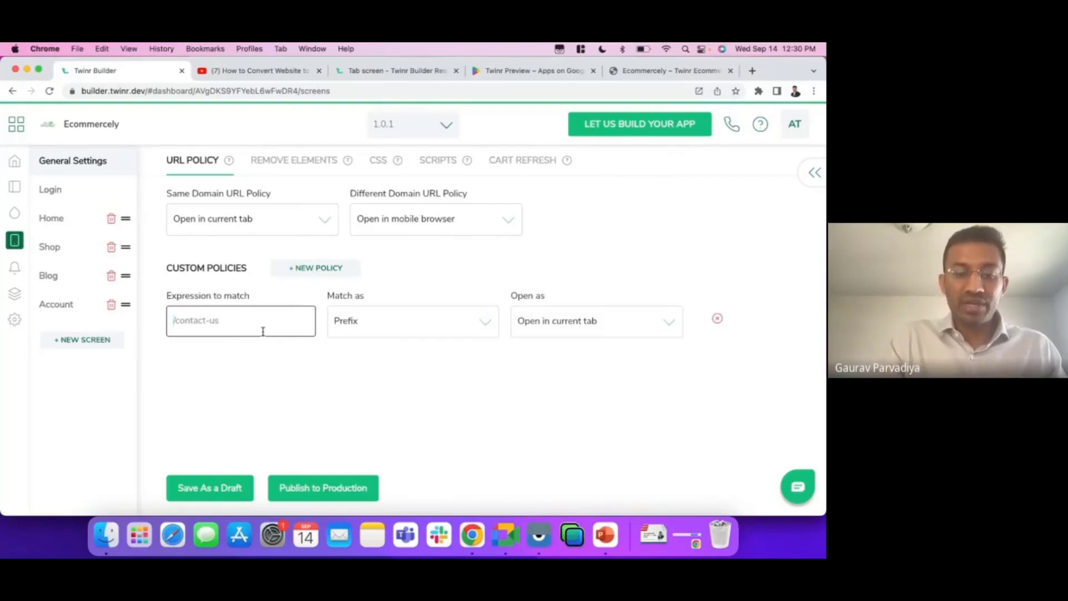
{"action": "type", "text": "xyz.com"}
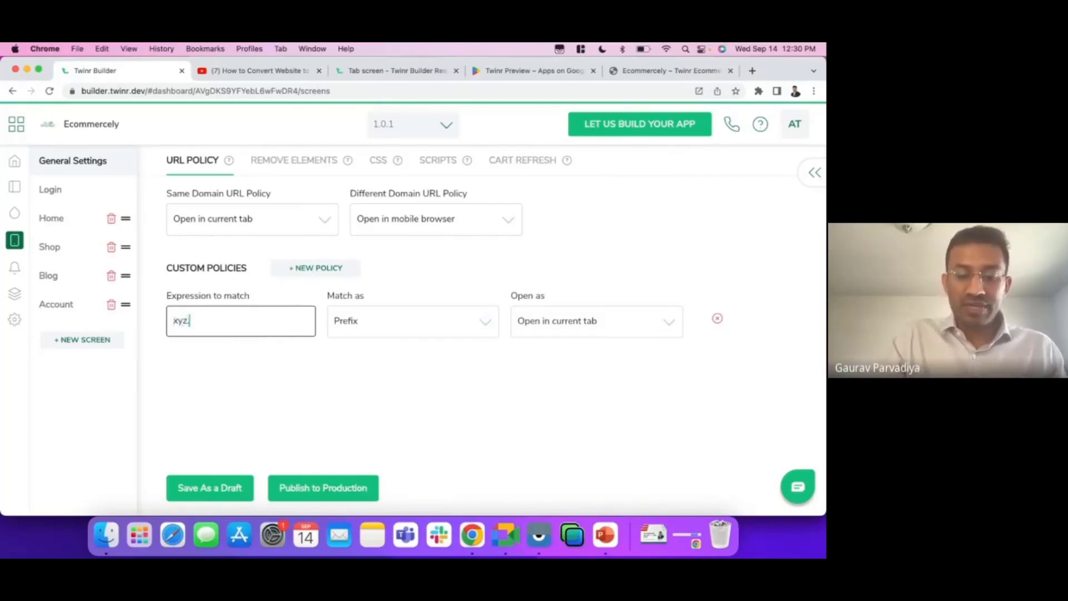
{"action": "left_click", "coordinate": [401, 328]}
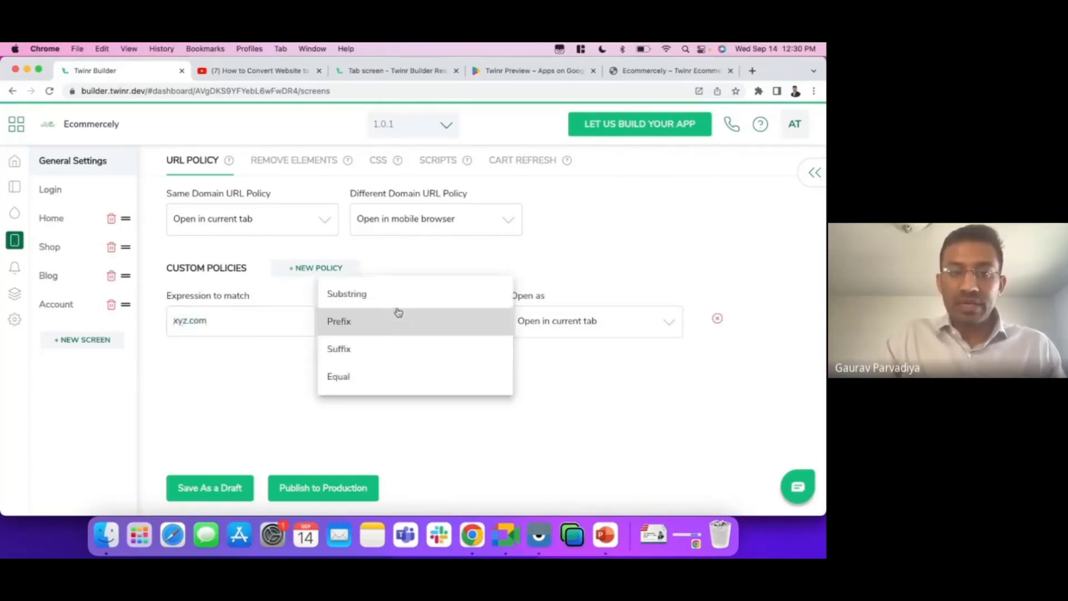
{"action": "left_click", "coordinate": [392, 293]}
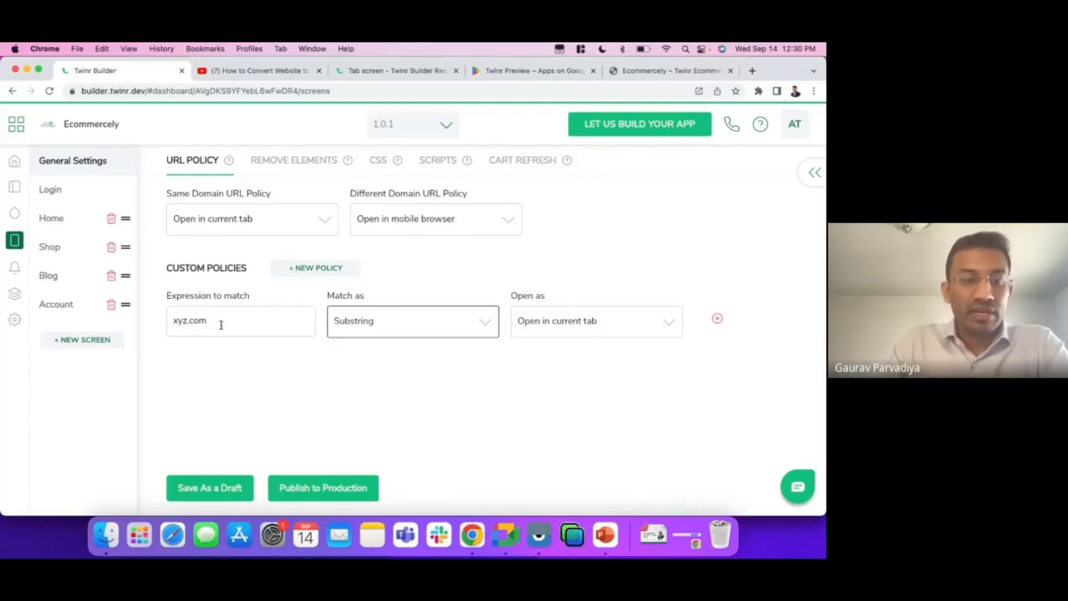
{"action": "left_click_drag", "start_coordinate": [221, 325], "coordinate": [165, 324]}
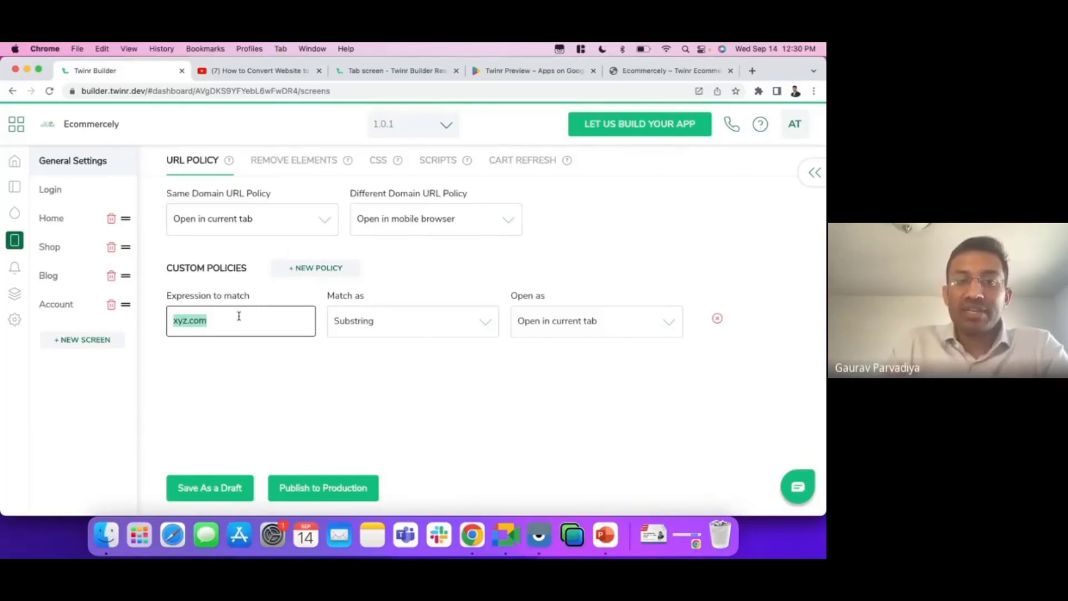
{"action": "left_click", "coordinate": [718, 319]}
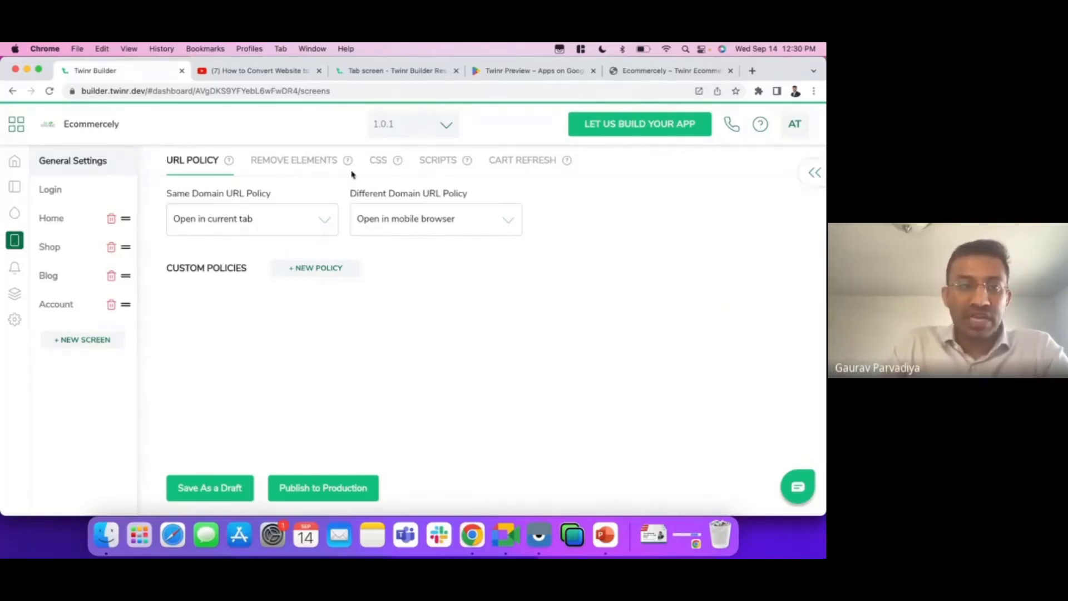
Look at the Home screen's general settings, then open the Cart Refresh option in General Settings
{"action": "left_click", "coordinate": [66, 222]}
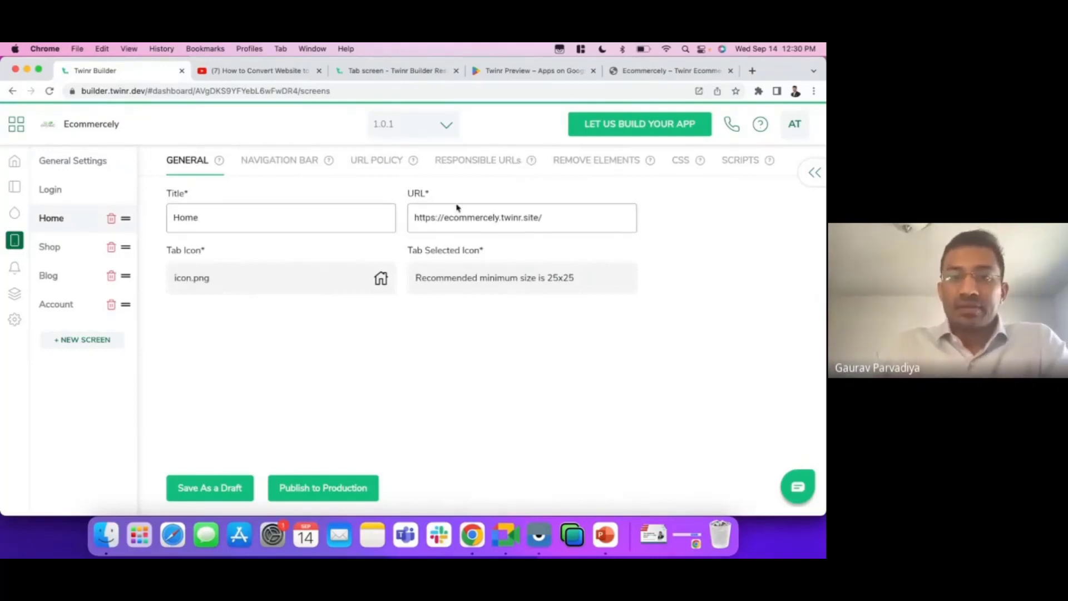
{"action": "left_click", "coordinate": [93, 159]}
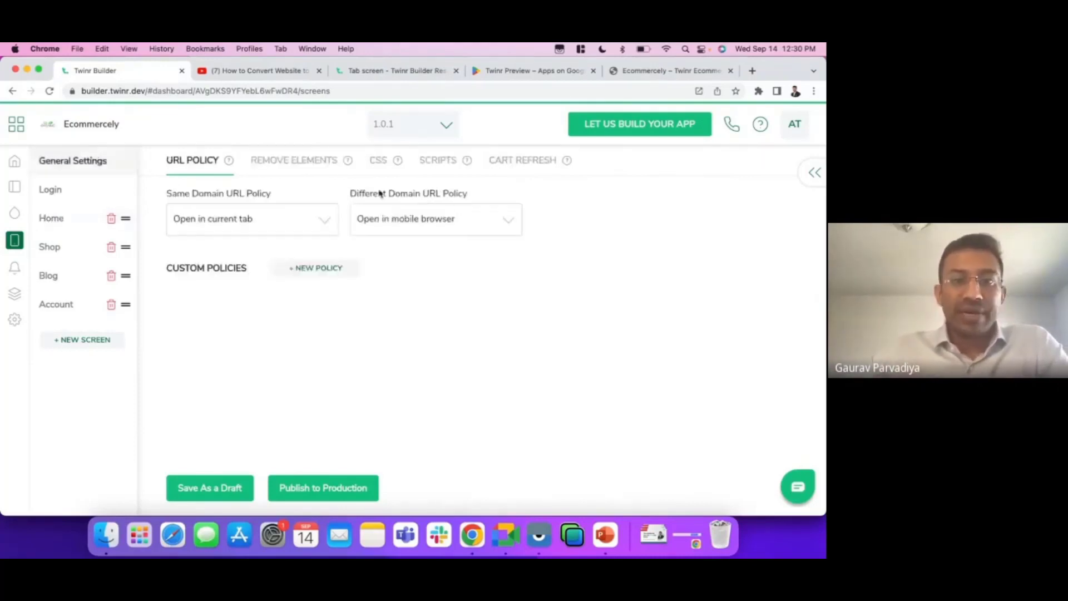
{"action": "left_click", "coordinate": [526, 163]}
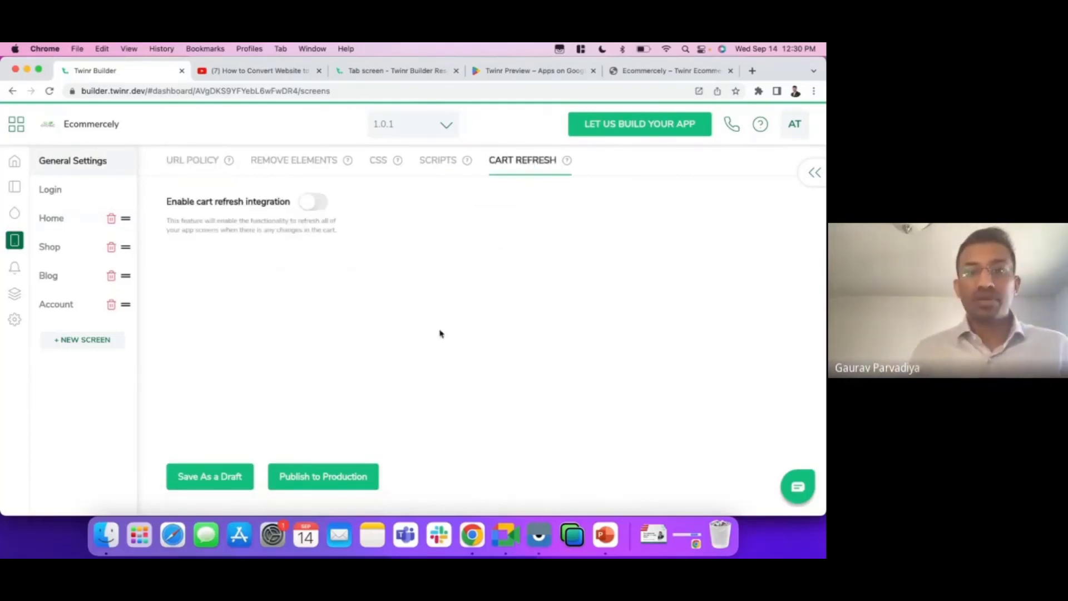
Switch to the phone app in Vysor and compare its Shop screen with the Blog screen
{"action": "left_click", "coordinate": [541, 544]}
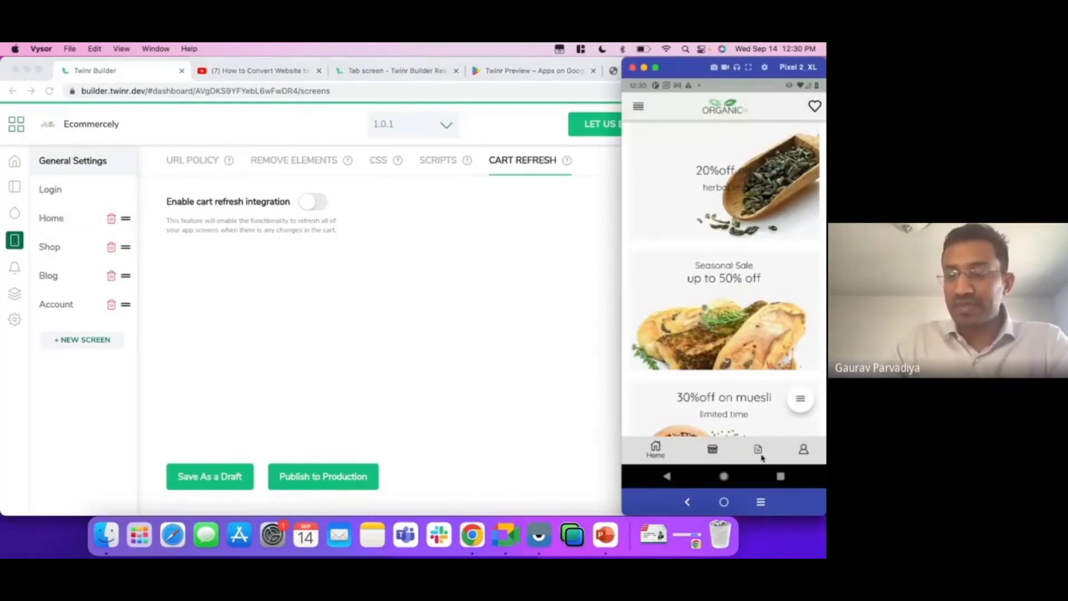
{"action": "left_click", "coordinate": [707, 452]}
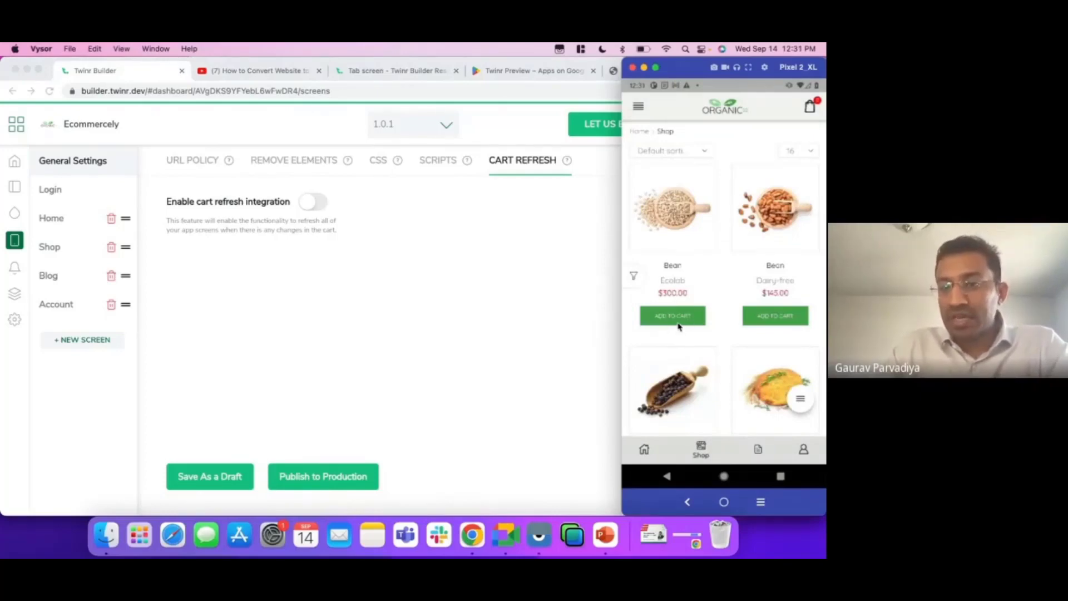
{"action": "left_click", "coordinate": [759, 453]}
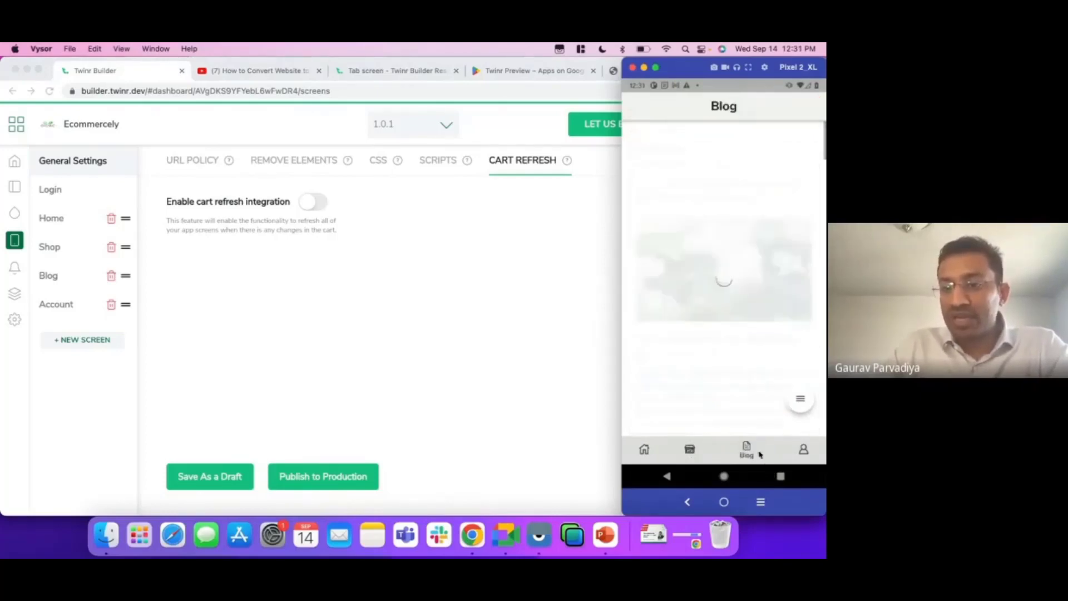
{"action": "left_click", "coordinate": [694, 453]}
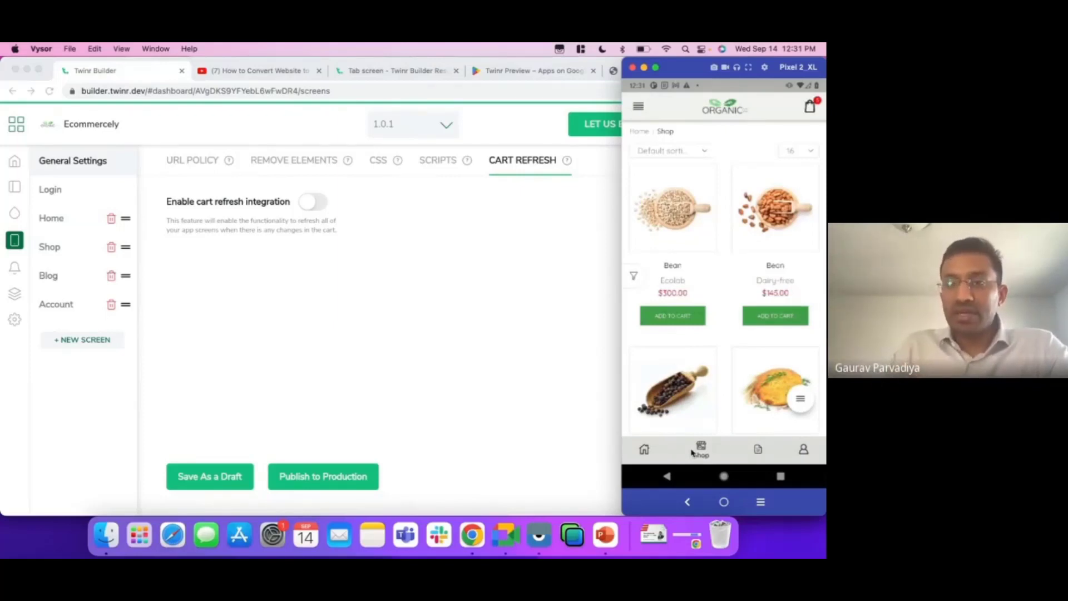
Return to Twinr Builder and switch the cart refresh integration on and off again
{"action": "left_click", "coordinate": [415, 375]}
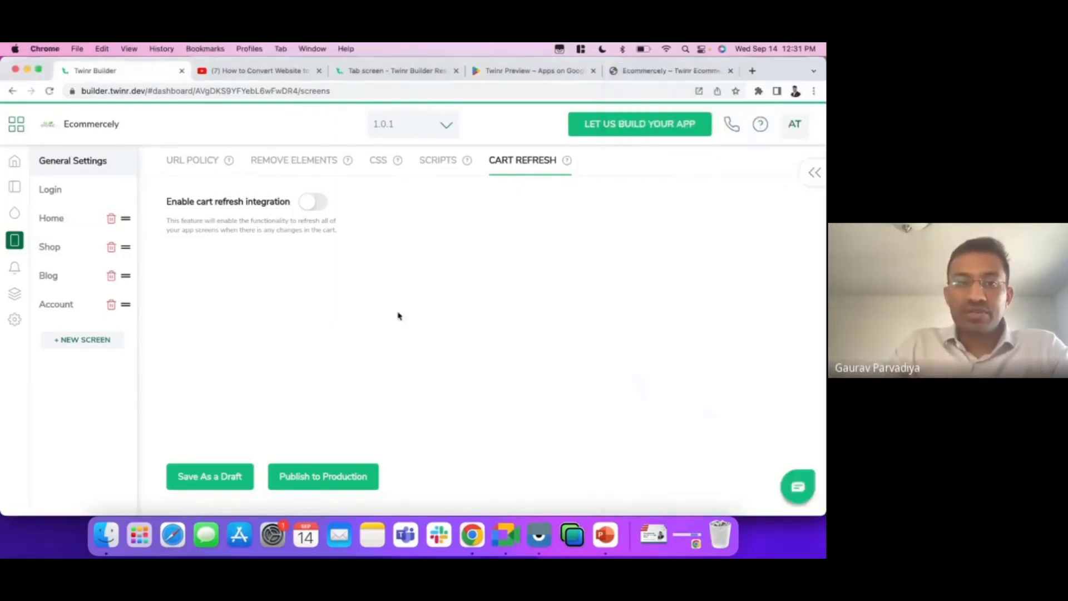
{"action": "left_click", "coordinate": [318, 204]}
{"action": "left_click", "coordinate": [317, 203]}
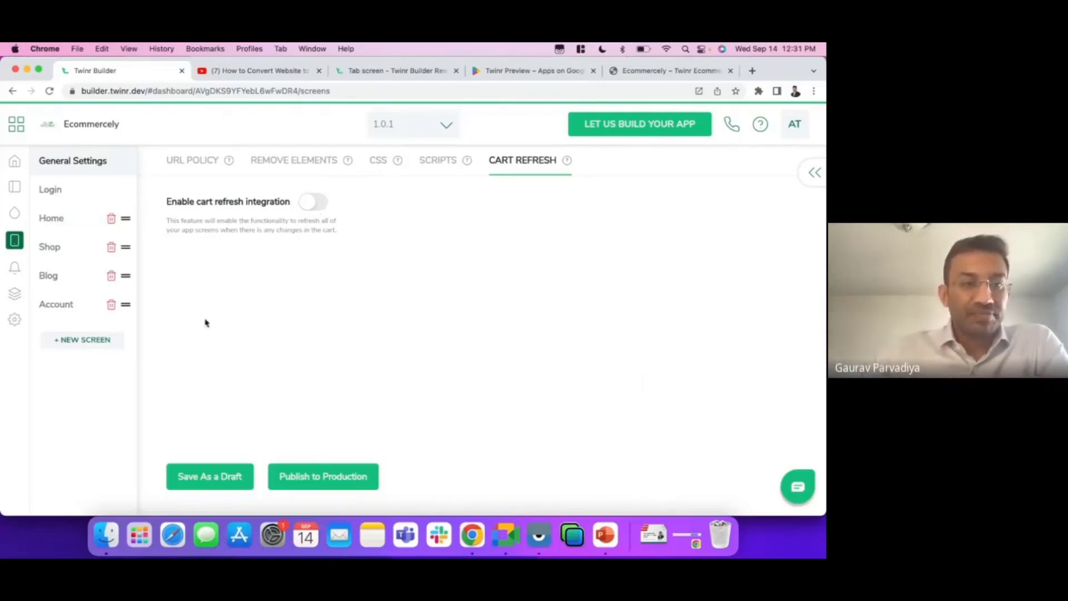
Open the Home screen's navigation bar settings and review its title options and its left and right side buttons
{"action": "left_click", "coordinate": [73, 222]}
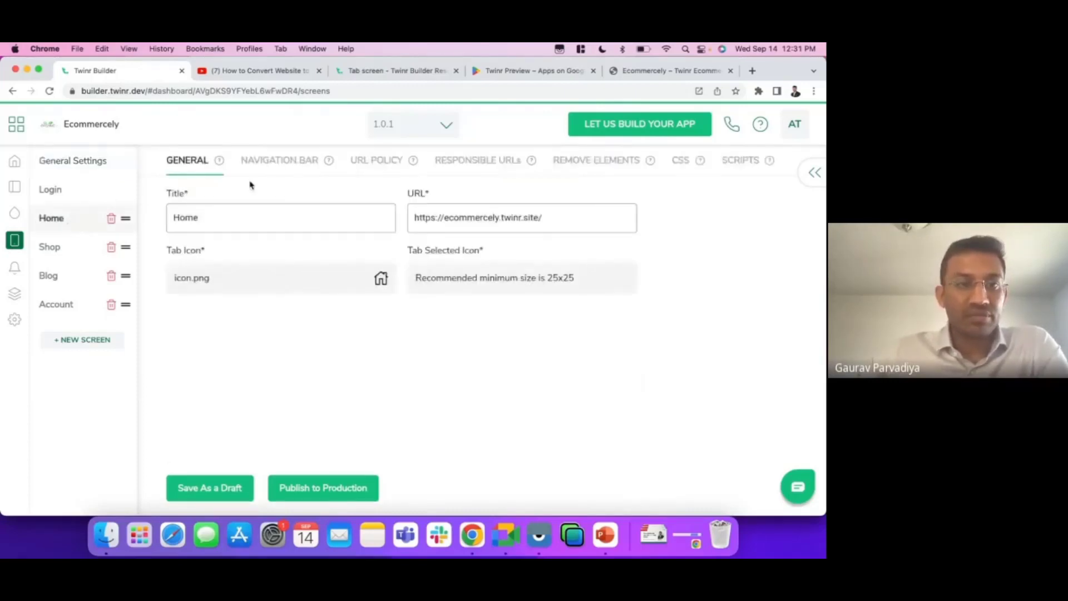
{"action": "left_click", "coordinate": [280, 166]}
{"action": "scroll", "coordinate": [360, 336], "scroll_direction": "down", "scroll_amount": 2}
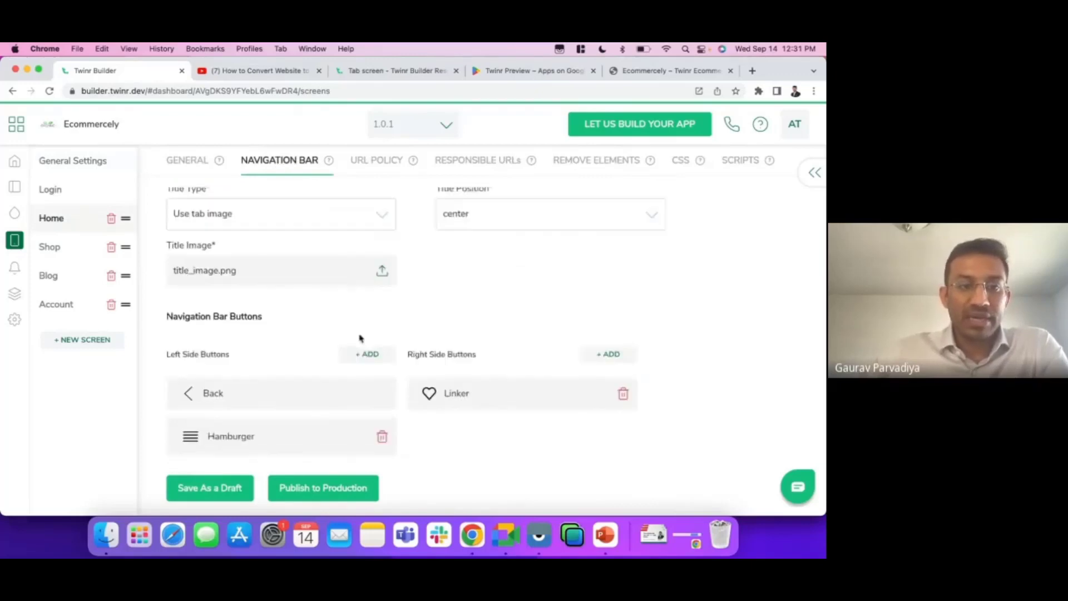
{"action": "scroll", "coordinate": [360, 337], "scroll_direction": "up", "scroll_amount": 2}
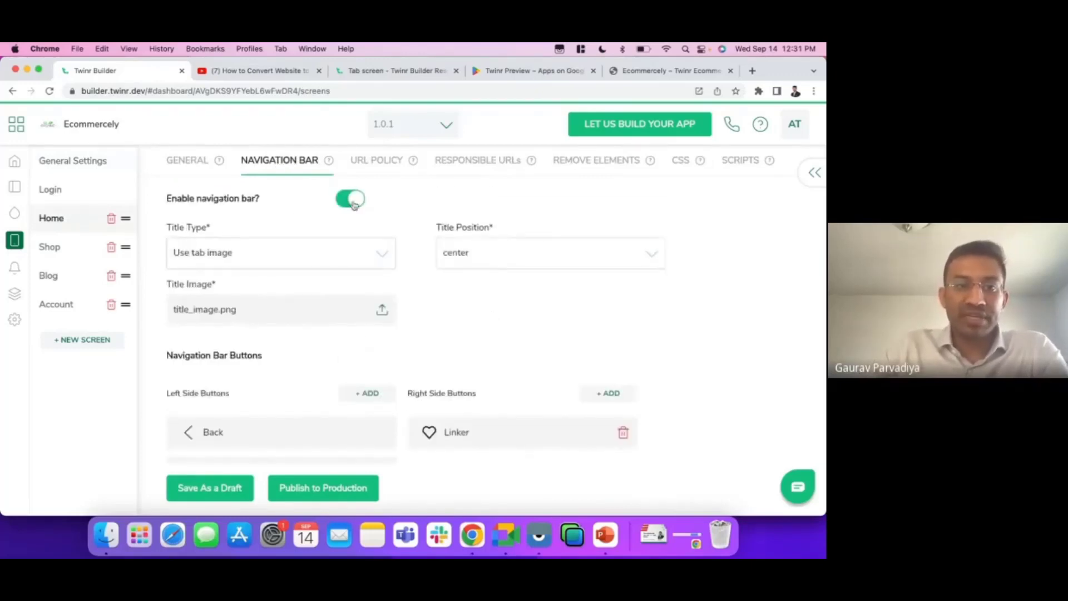
Switch the Home screen's navigation bar off and on again, then switch to Vysor to view the phone app's bar
{"action": "left_click", "coordinate": [351, 200]}
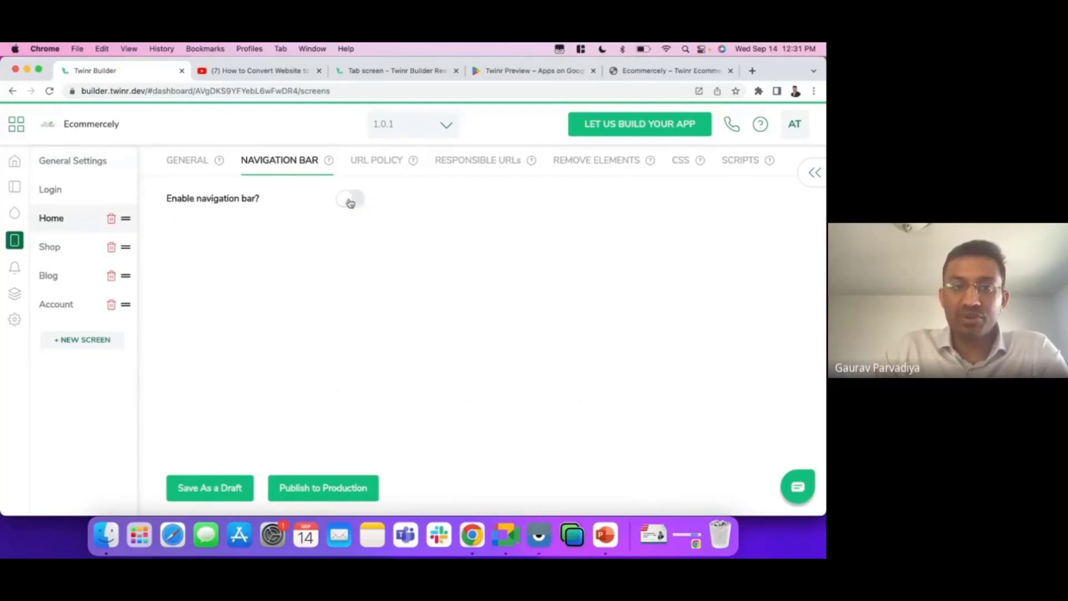
{"action": "left_click", "coordinate": [351, 200]}
{"action": "left_click", "coordinate": [541, 537]}
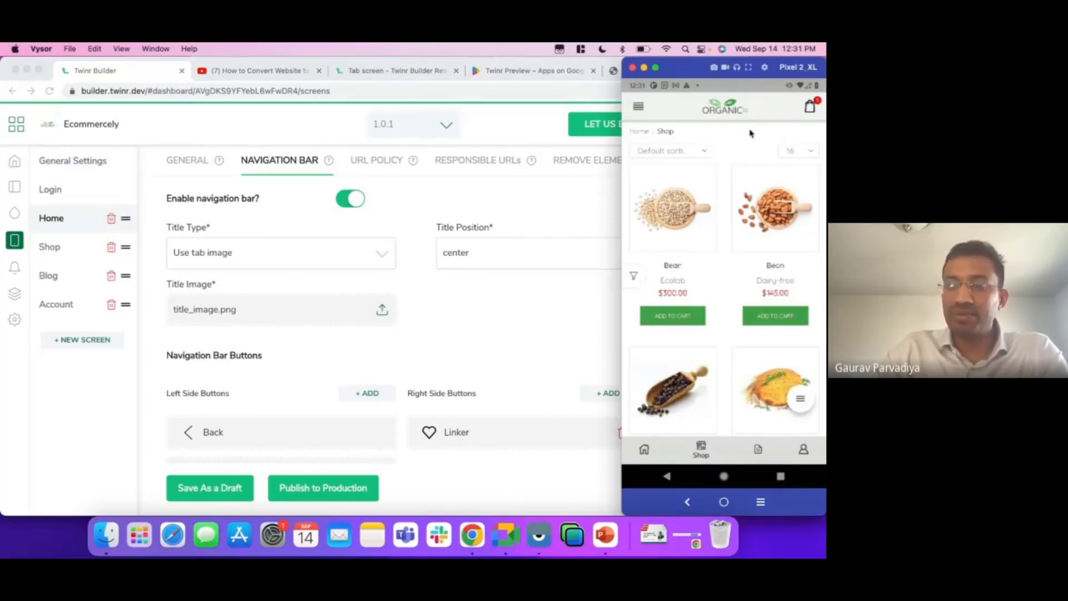
Check the Home screen's title type options in Twinr Builder, then view the phone app's Blog screen title in Vysor
{"action": "left_click", "coordinate": [463, 348]}
{"action": "left_click", "coordinate": [304, 256]}
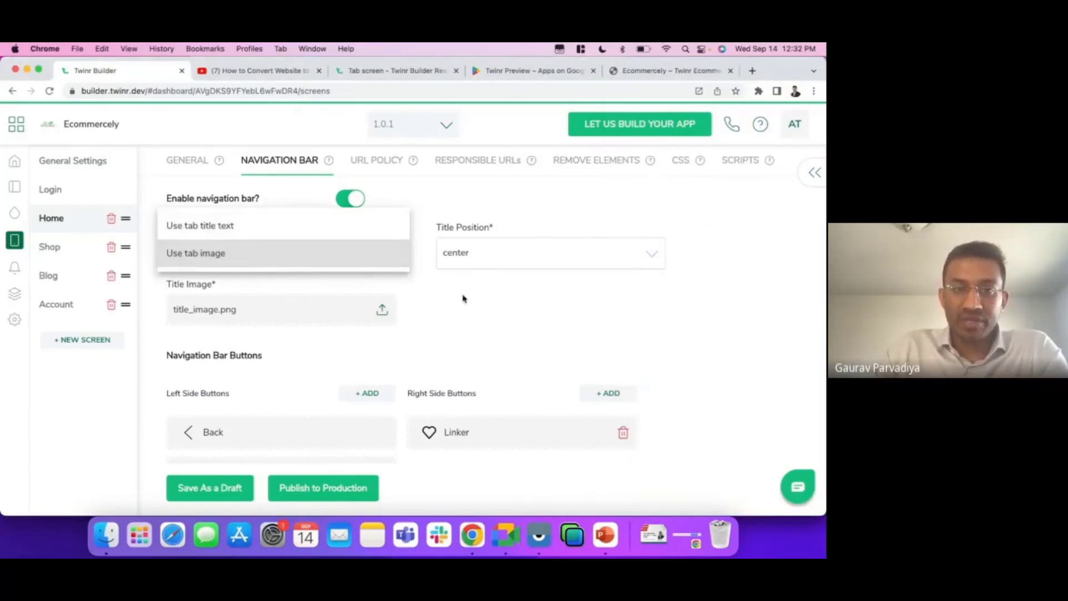
{"action": "left_click", "coordinate": [443, 299]}
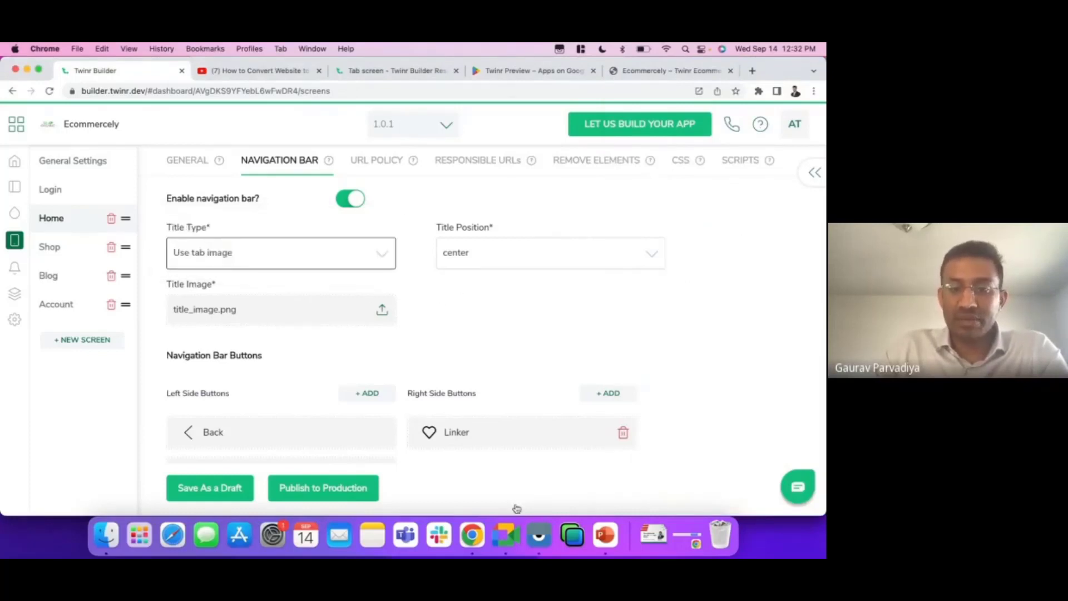
{"action": "left_click", "coordinate": [540, 535]}
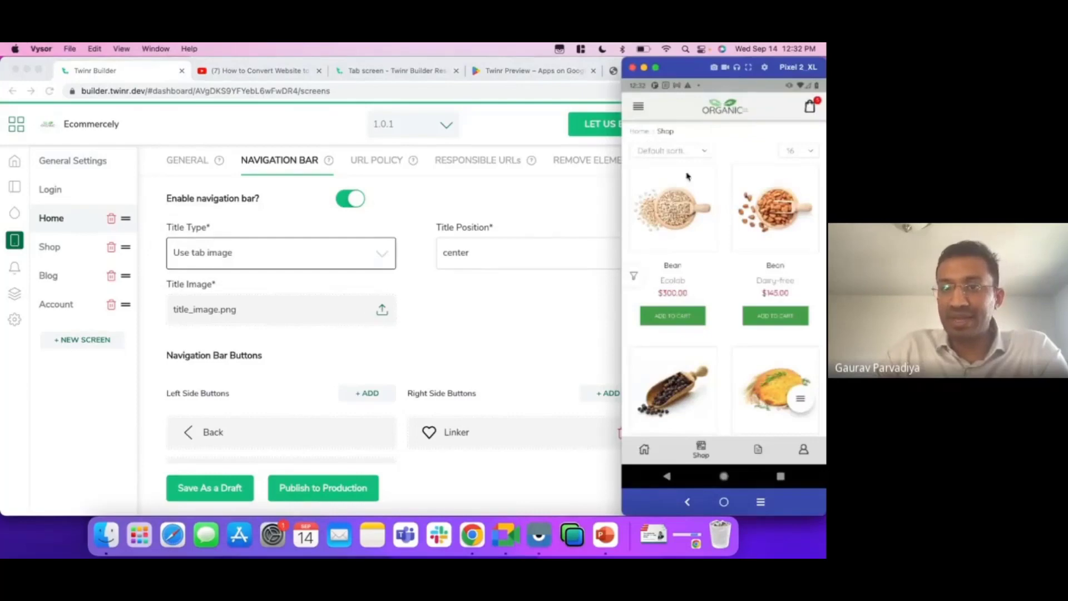
{"action": "left_click", "coordinate": [758, 449]}
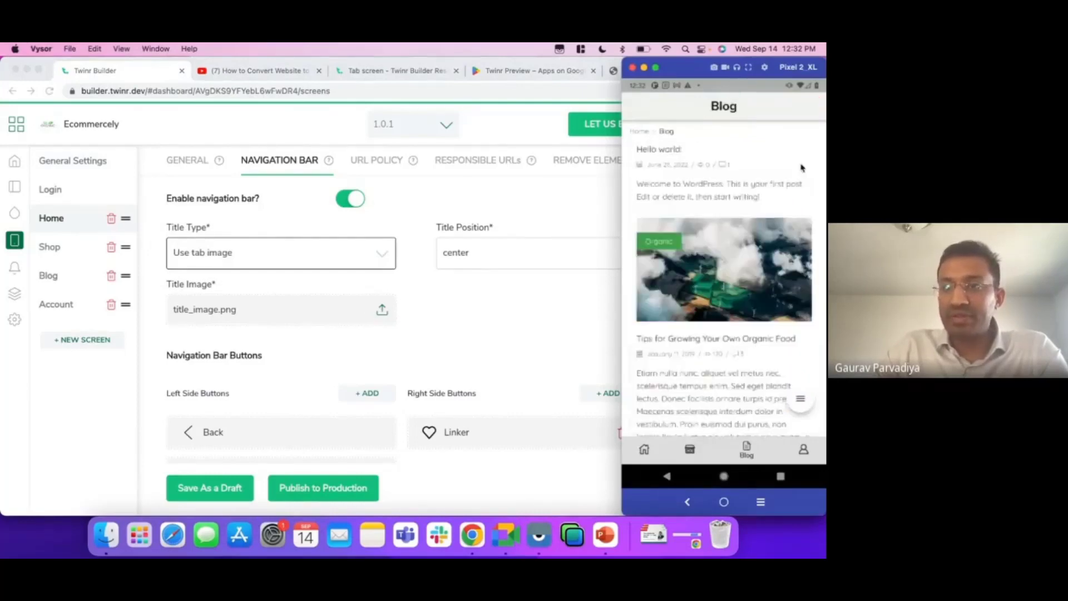
Return to Twinr Builder and check the Title Position setting of the Home screen's navigation bar
{"action": "left_click", "coordinate": [370, 392]}
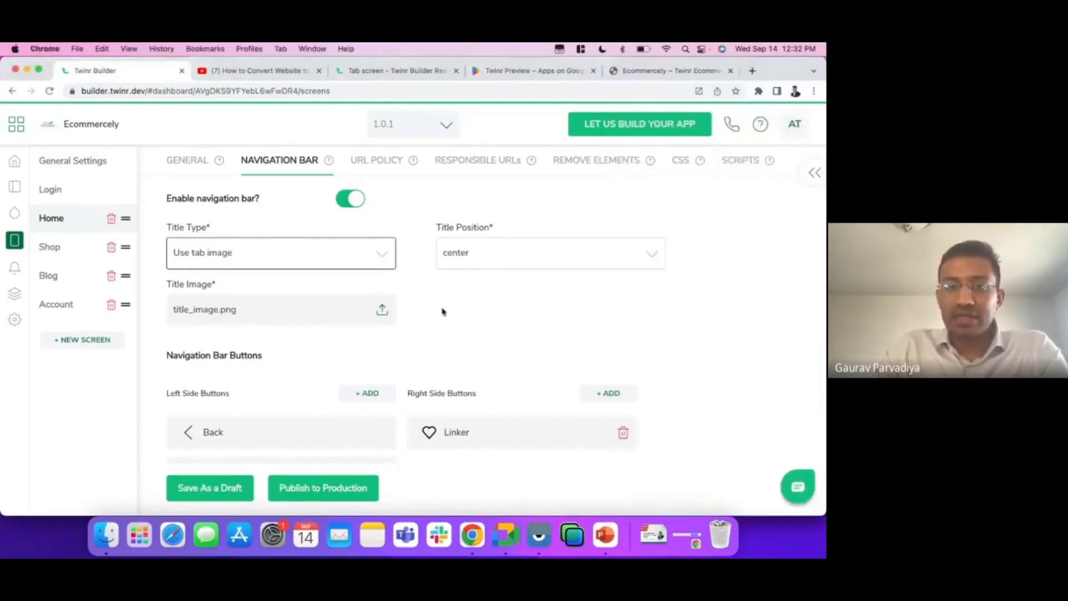
{"action": "left_click", "coordinate": [472, 263]}
{"action": "left_click", "coordinate": [477, 310]}
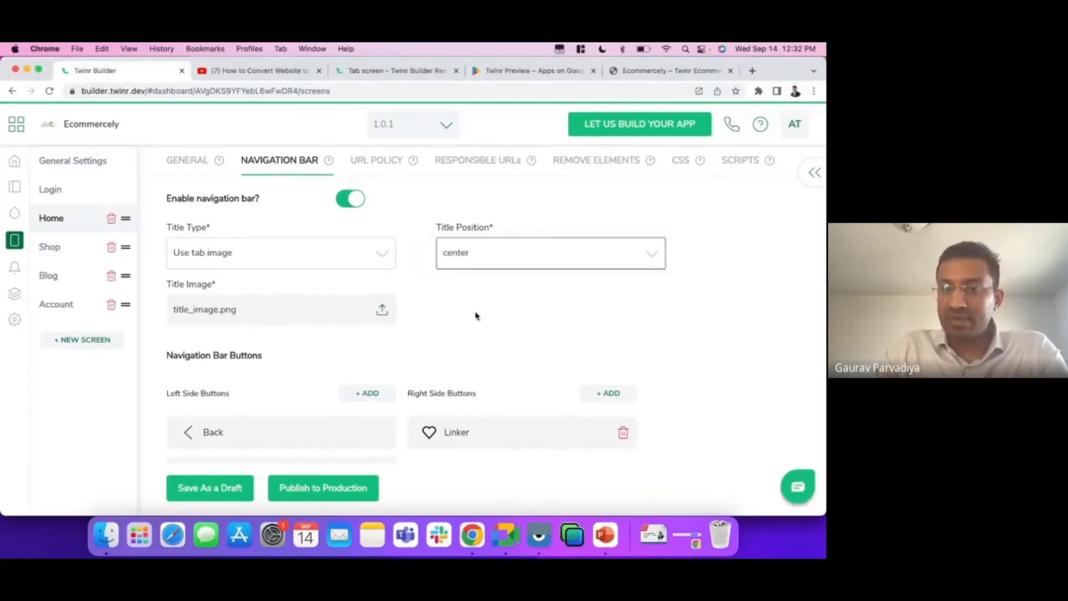
Open the left side button types for the Home navigation bar and compare them with the Ecommercely website's hamburger menu
{"action": "scroll", "coordinate": [476, 314], "scroll_direction": "down", "scroll_amount": 1}
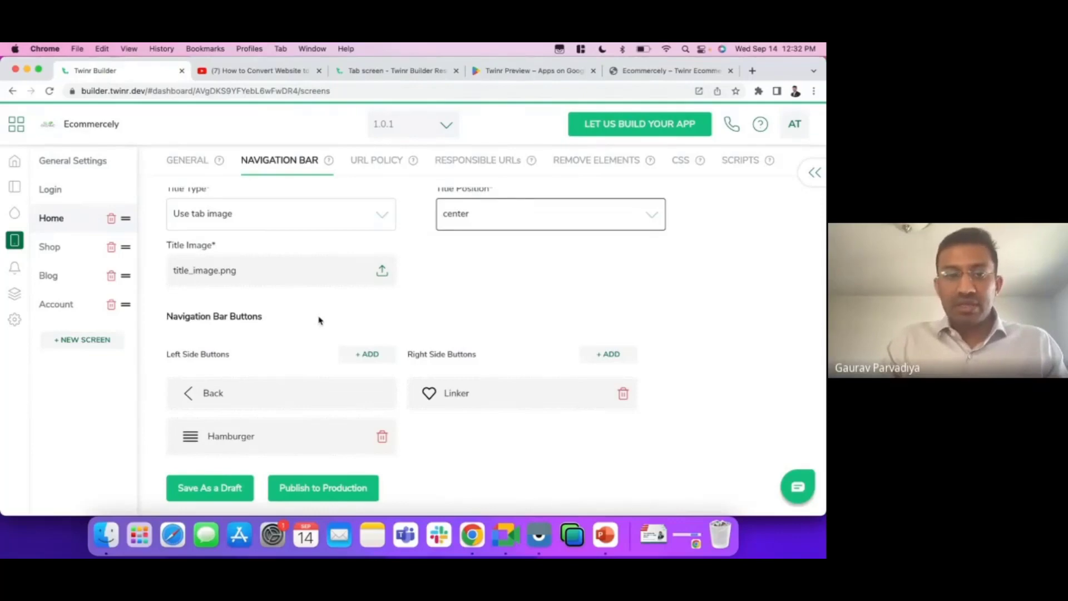
{"action": "left_click", "coordinate": [377, 359]}
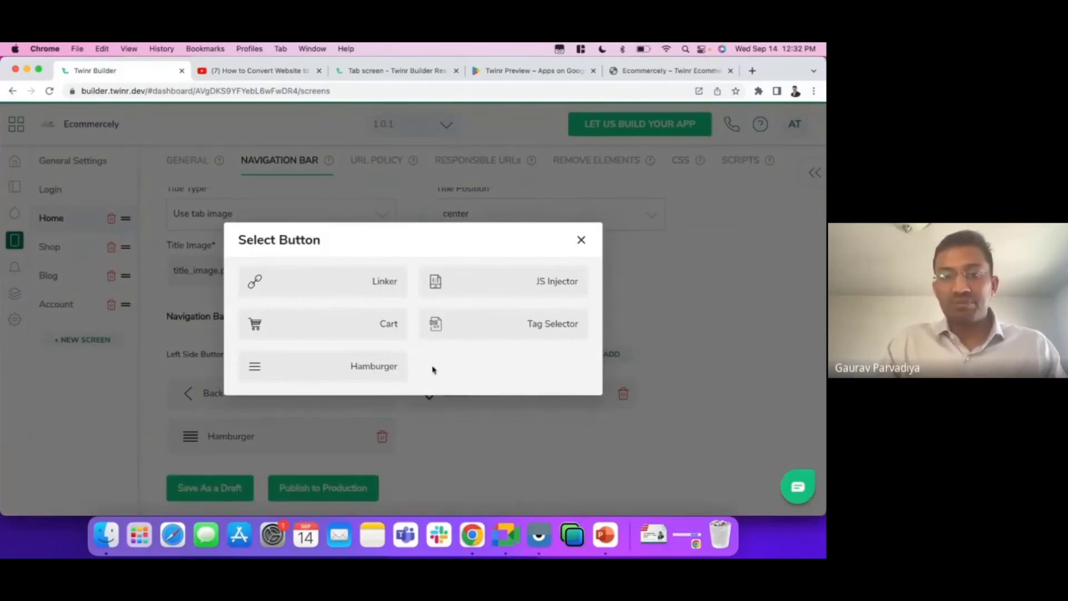
{"action": "left_click", "coordinate": [614, 75]}
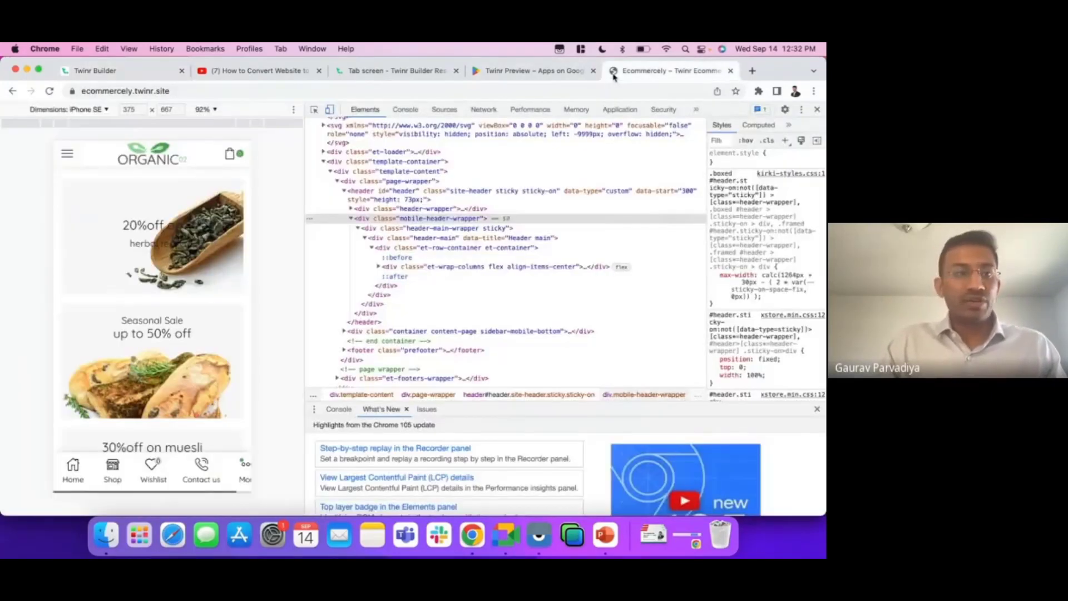
{"action": "left_click", "coordinate": [67, 153]}
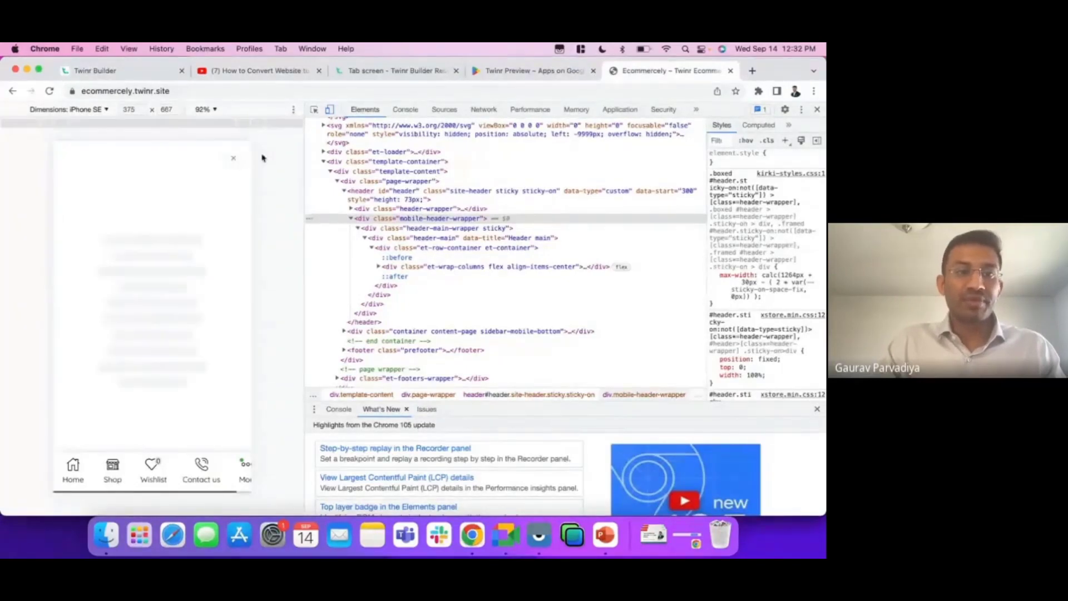
{"action": "left_click", "coordinate": [234, 159]}
Return to Twinr Builder, try to add another left side Hamburger button, and review the existing Hamburger button's styles
{"action": "left_click", "coordinate": [128, 76]}
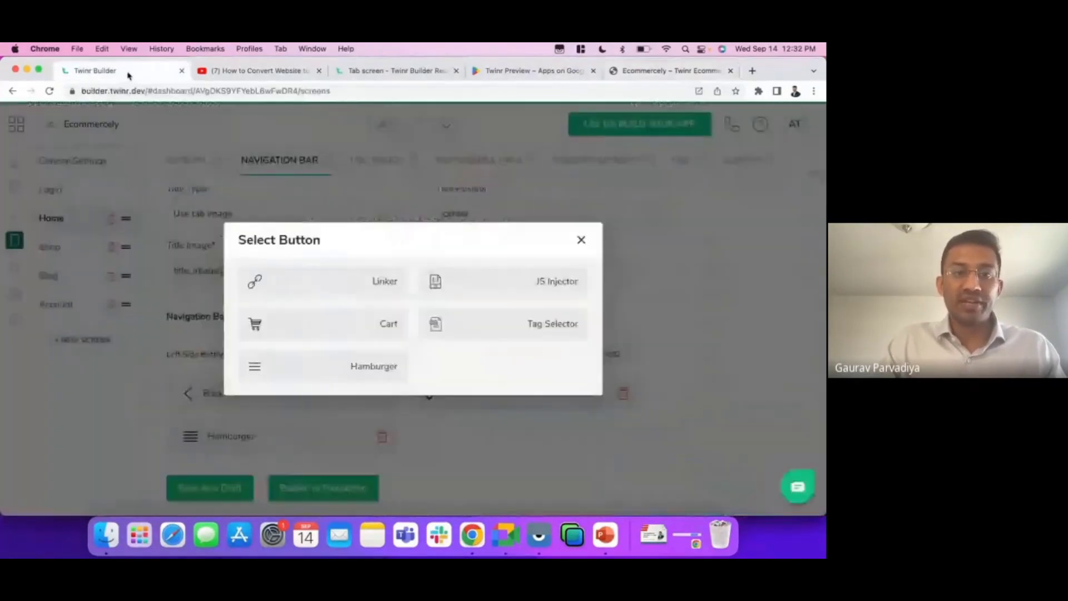
{"action": "left_click", "coordinate": [283, 372]}
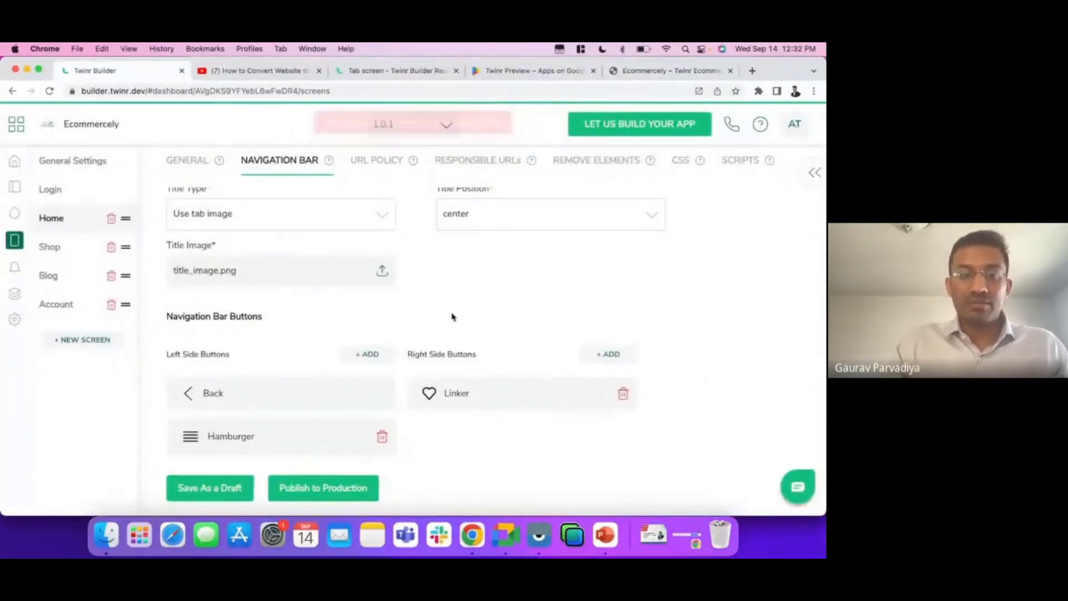
{"action": "left_click", "coordinate": [202, 439]}
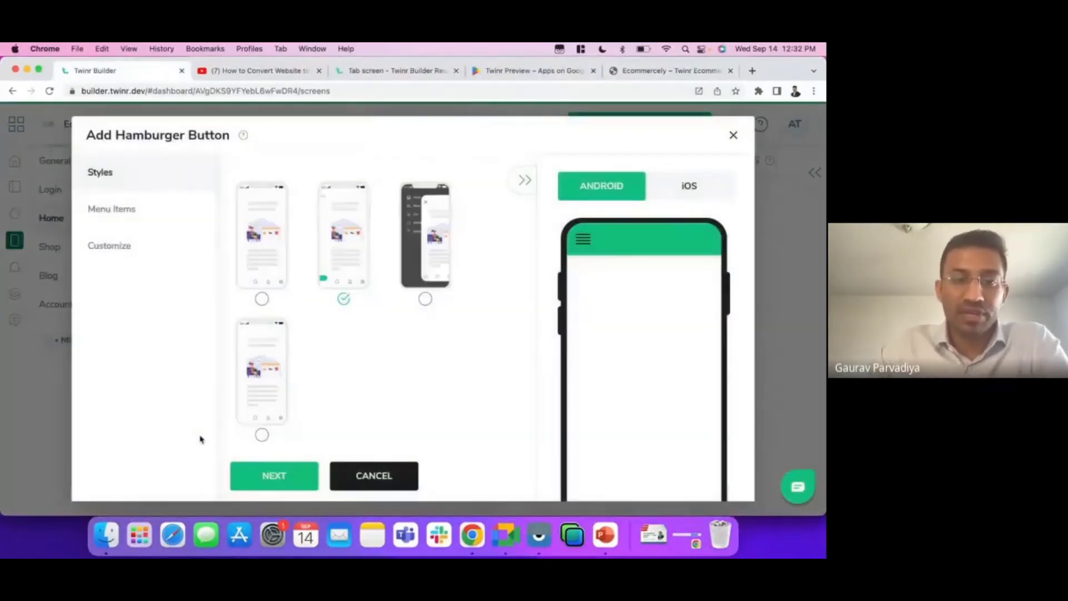
{"action": "left_click", "coordinate": [524, 182]}
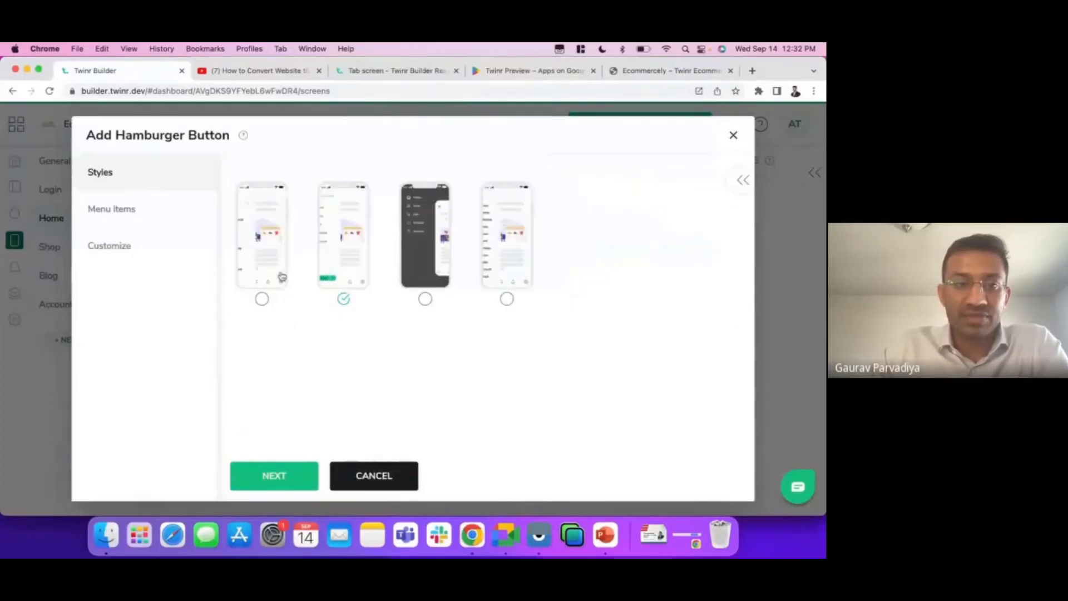
{"action": "left_click", "coordinate": [733, 136]}
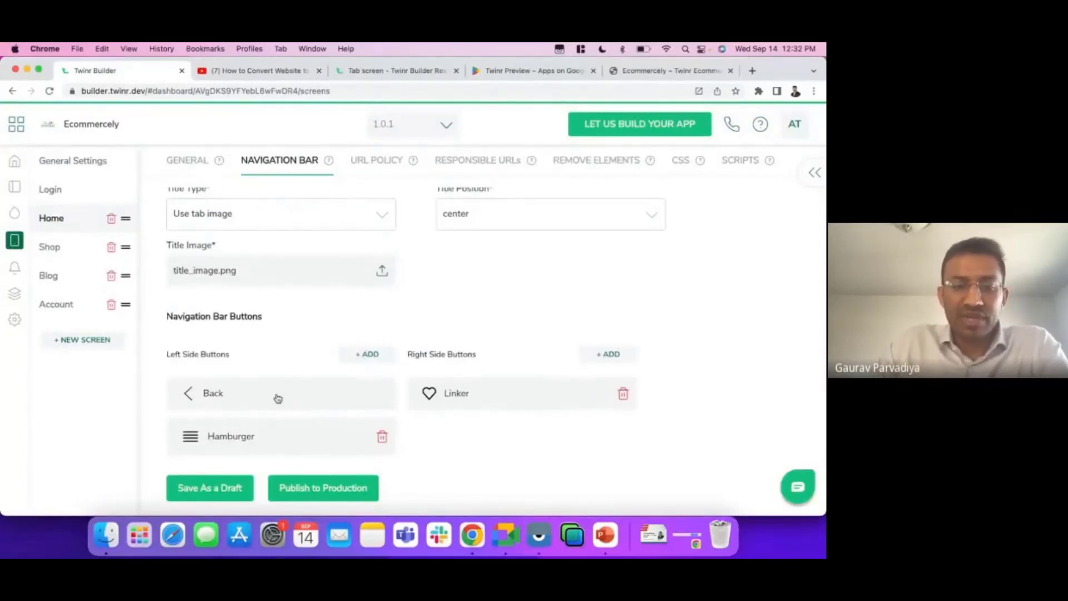
Switch to Vysor, open the Bean product from the Shop screen, and return to the product list with the app's back button
{"action": "left_click", "coordinate": [542, 535]}
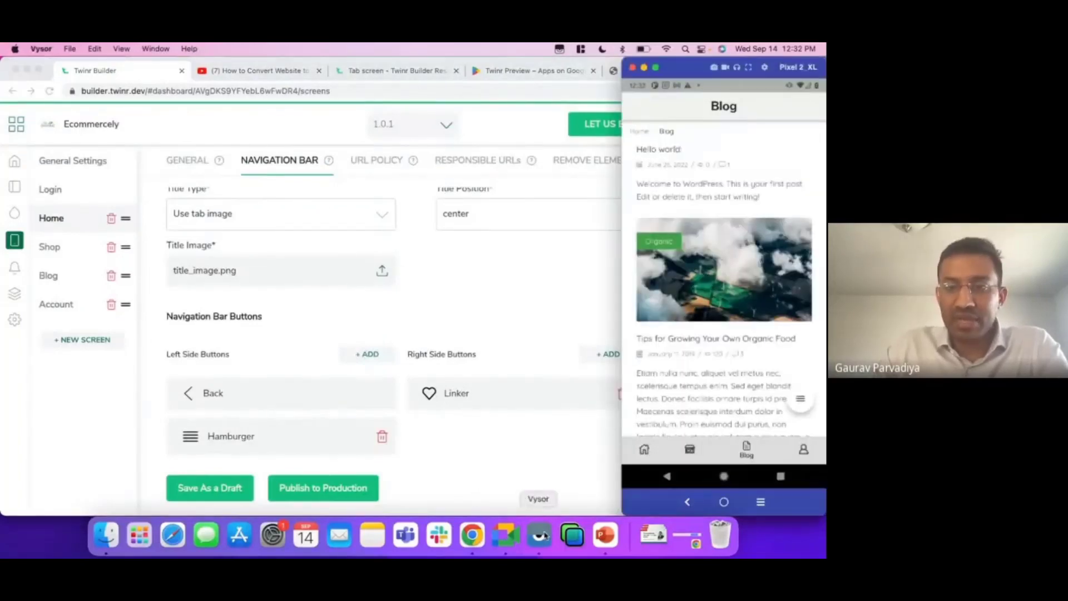
{"action": "left_click", "coordinate": [674, 446]}
{"action": "left_click", "coordinate": [694, 205]}
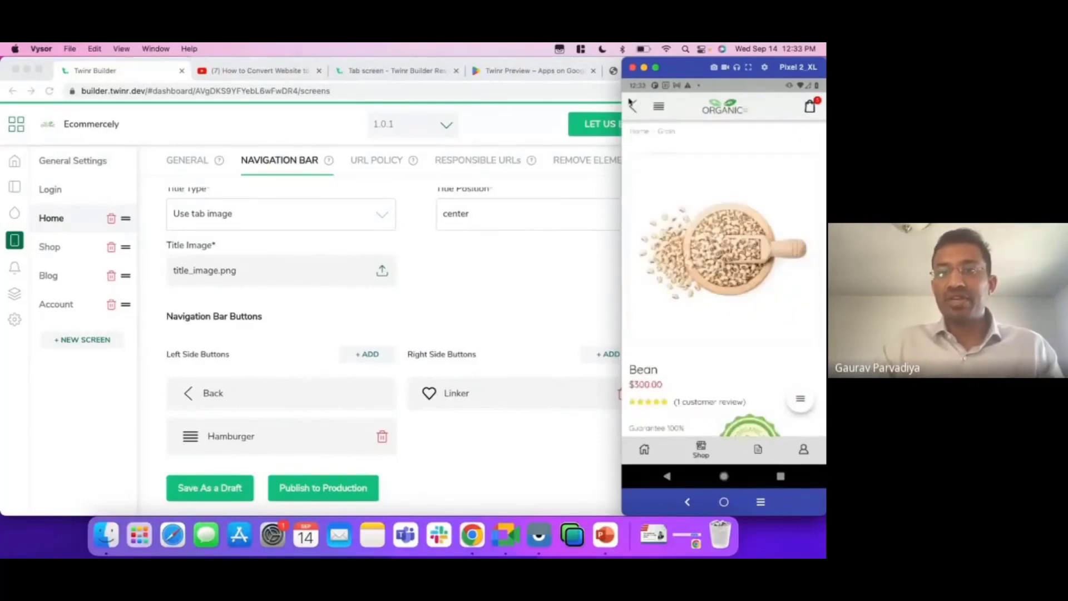
{"action": "left_click", "coordinate": [634, 107]}
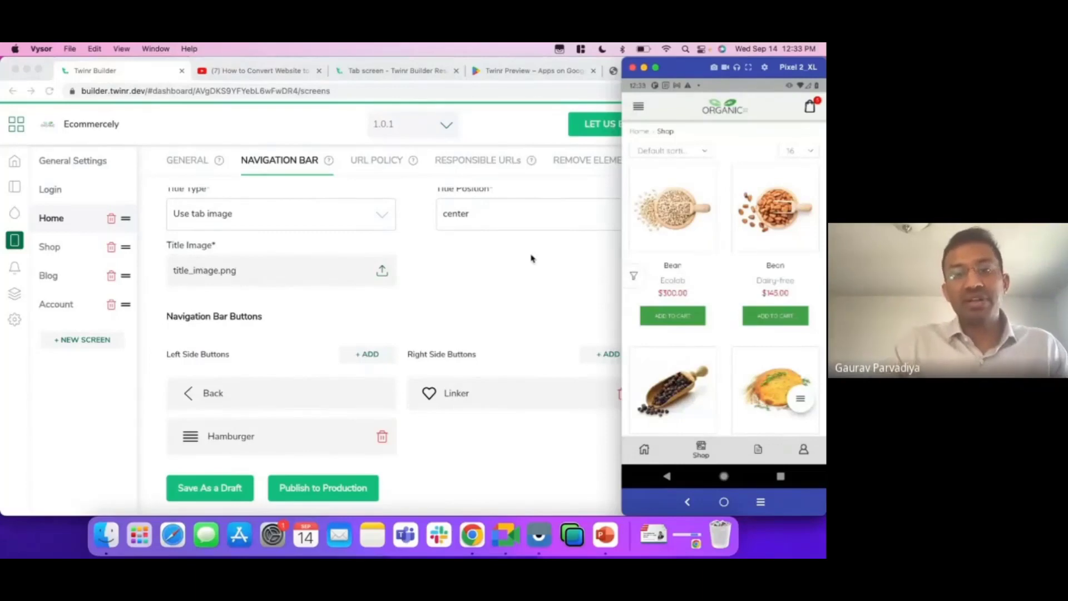
Return to Twinr Builder and open the Cart button's settings in the Shop screen's navigation bar
{"action": "left_click", "coordinate": [445, 306]}
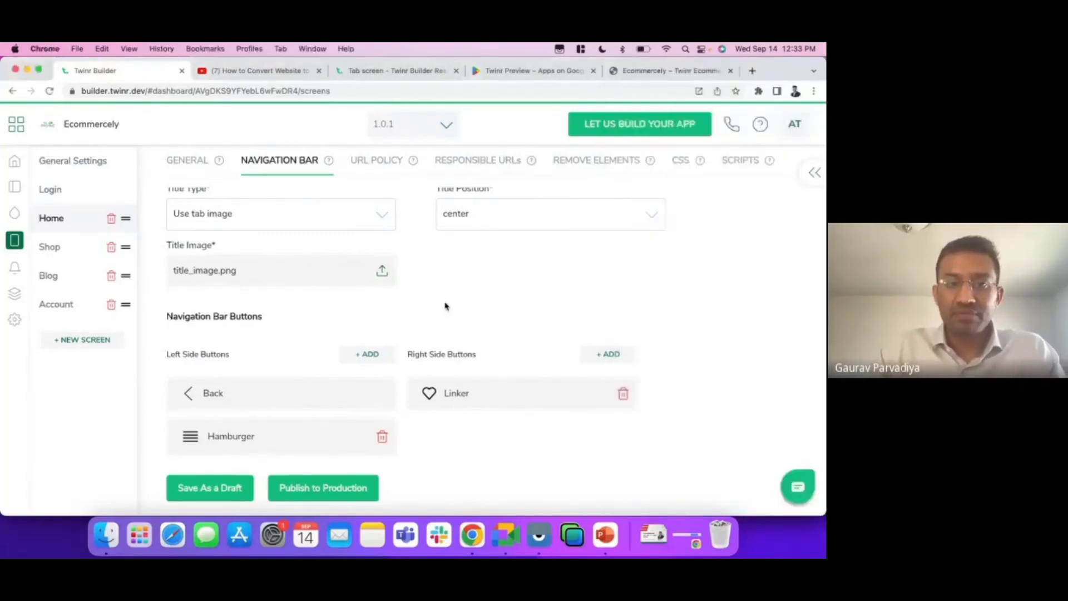
{"action": "left_click", "coordinate": [62, 257]}
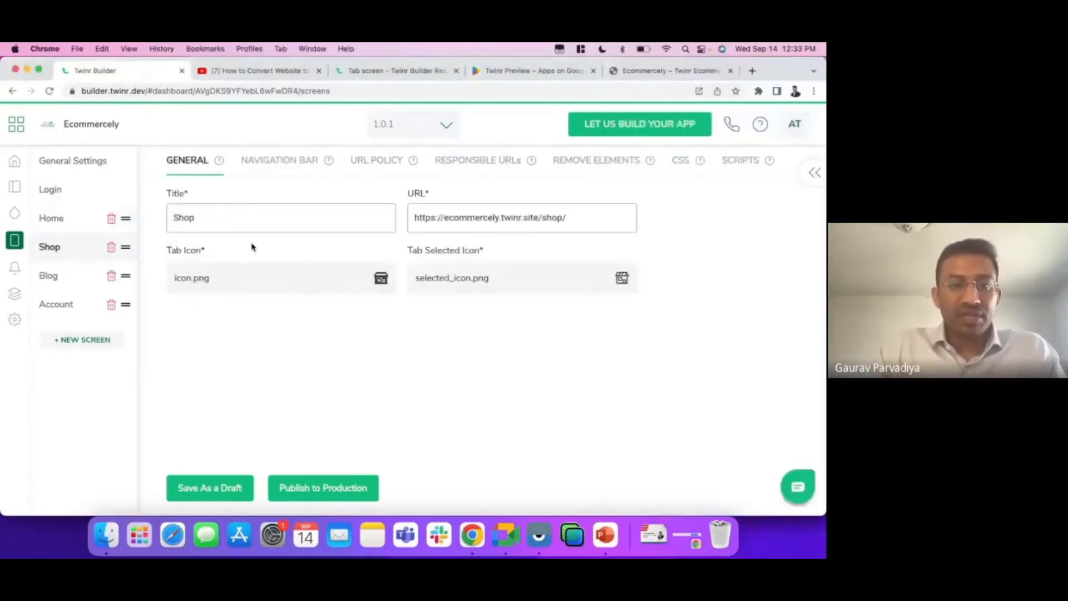
{"action": "left_click", "coordinate": [311, 167]}
{"action": "left_click", "coordinate": [456, 439]}
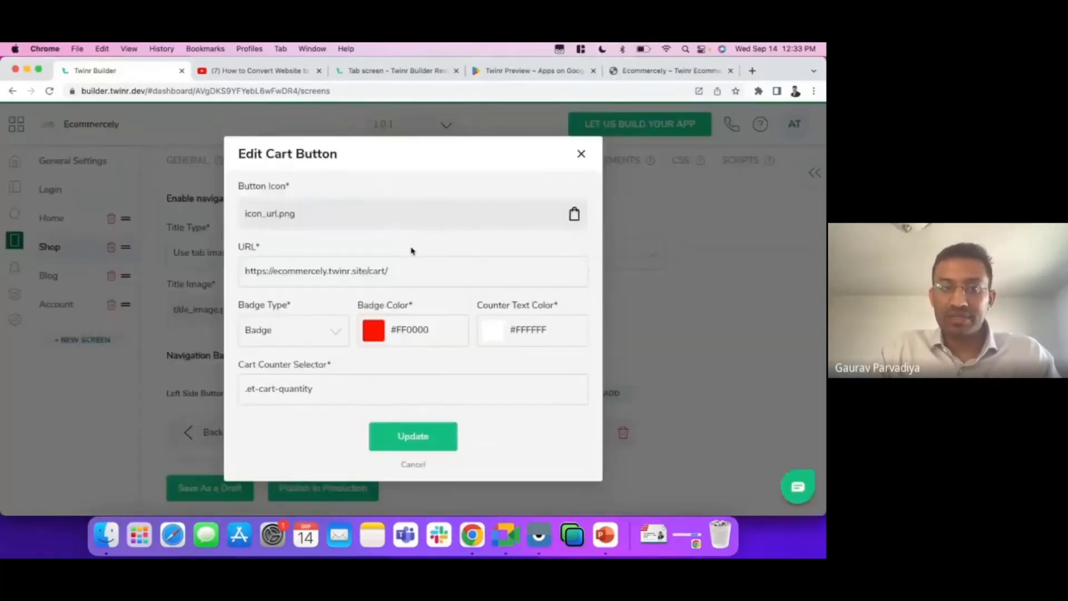
Compare the Cart button settings with the website header and the phone app, then close them and review the Shop navigation bar buttons
{"action": "left_click", "coordinate": [663, 74]}
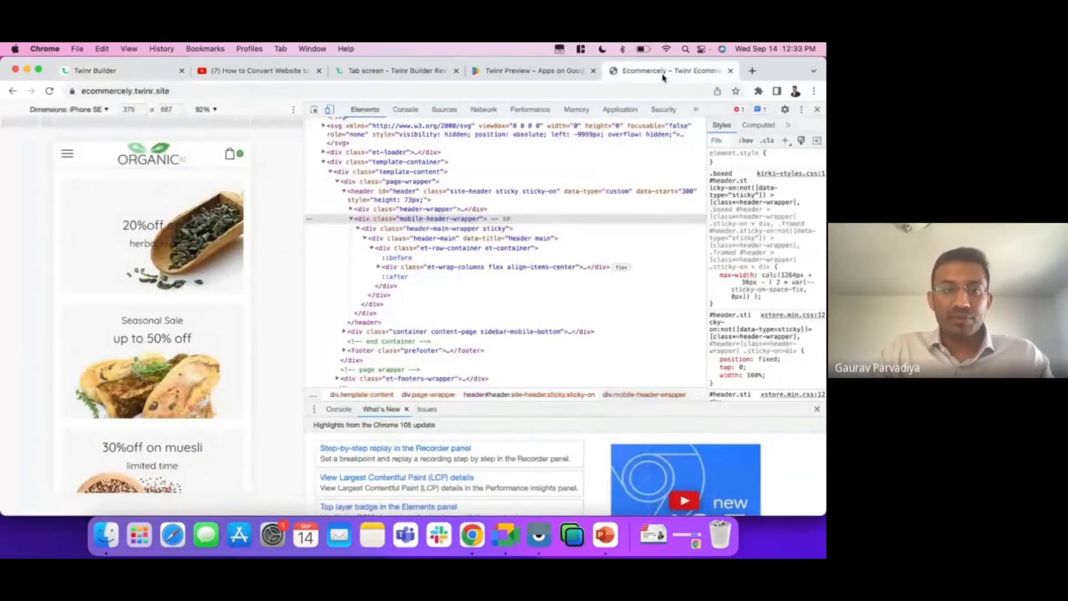
{"action": "left_click", "coordinate": [157, 71]}
{"action": "left_click", "coordinate": [539, 535]}
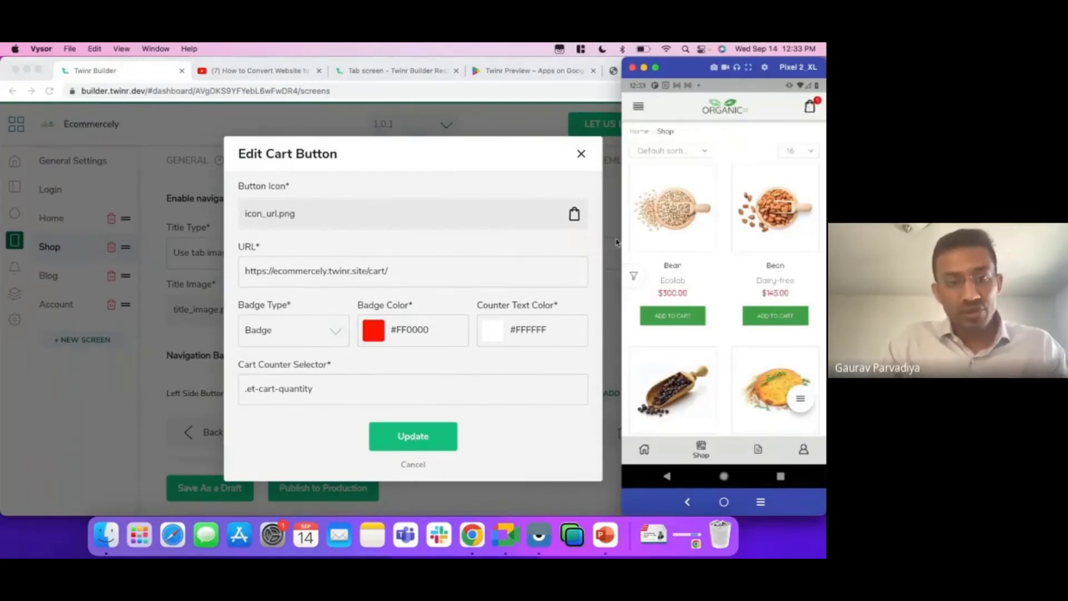
{"action": "left_click", "coordinate": [582, 155]}
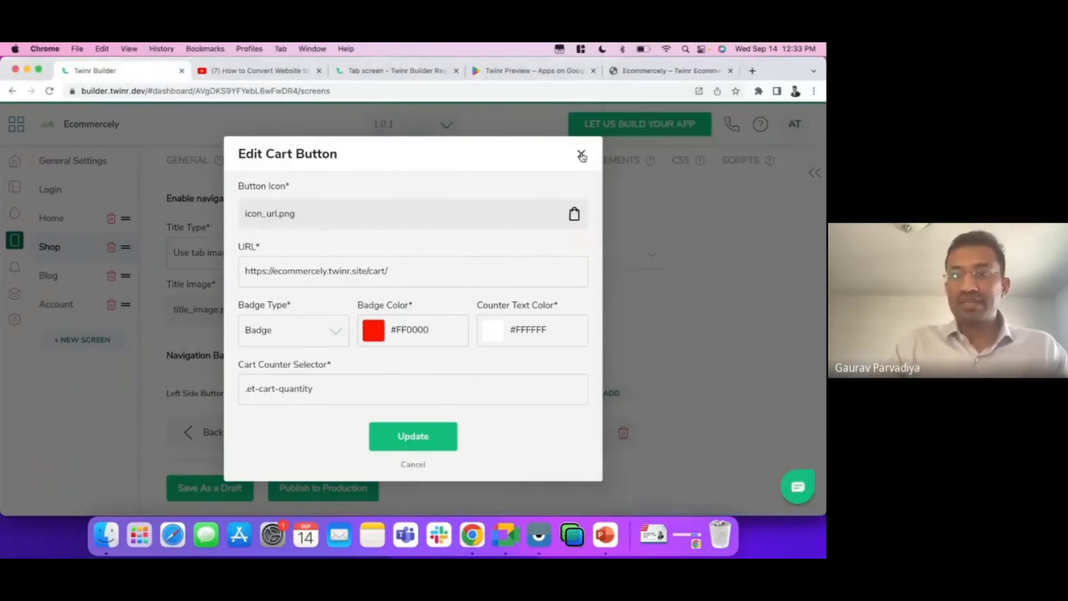
{"action": "left_click", "coordinate": [582, 155]}
{"action": "scroll", "coordinate": [388, 375], "scroll_direction": "down", "scroll_amount": 1}
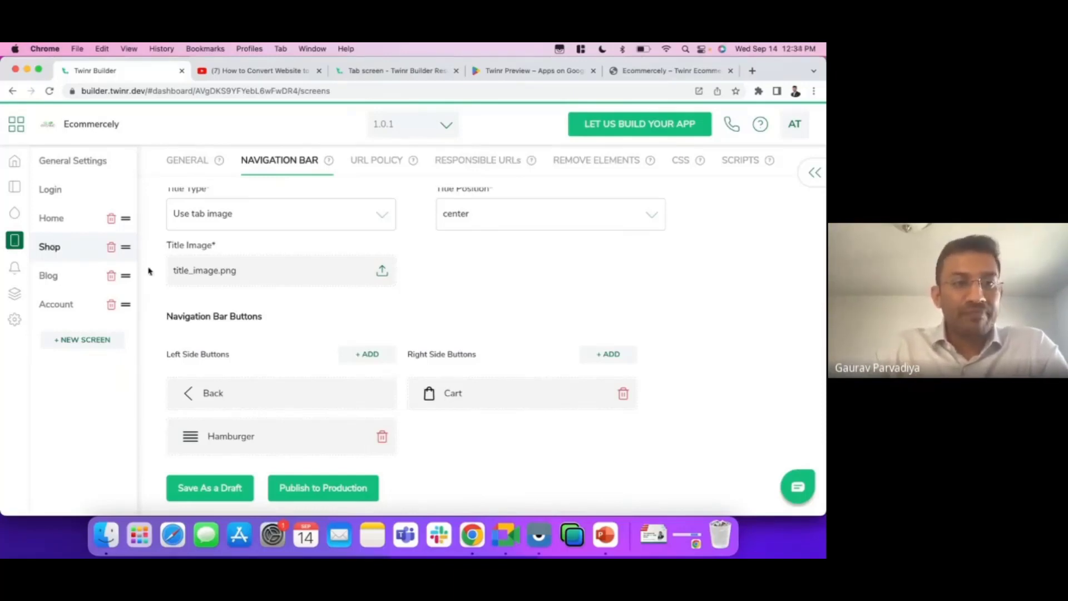
Open the Firebase Notifications details and enable push notification to review the required .plist and .json uploads
{"action": "left_click", "coordinate": [20, 270]}
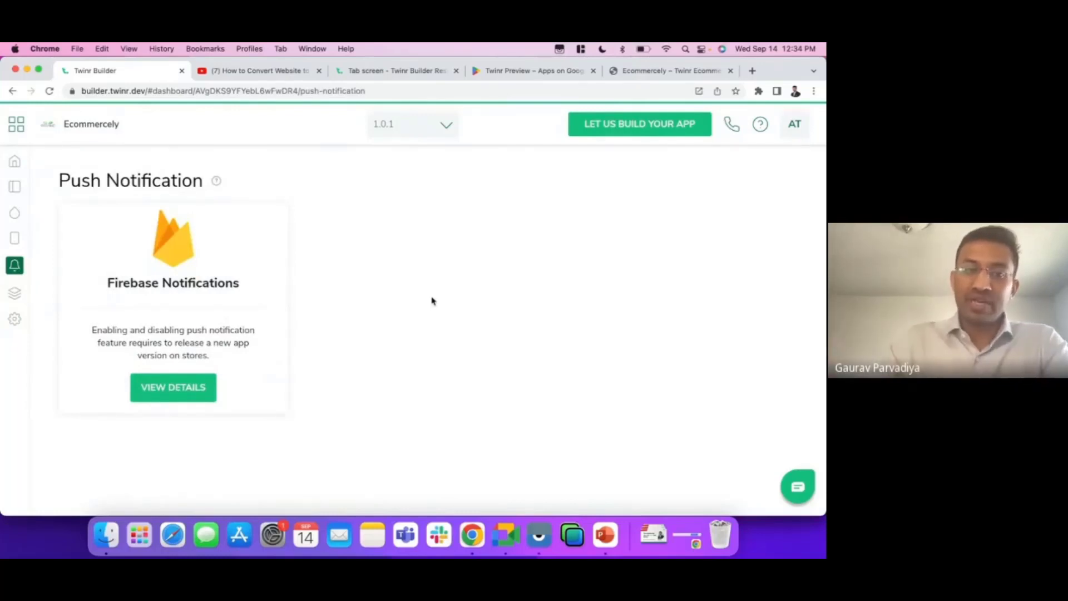
{"action": "left_click", "coordinate": [182, 393]}
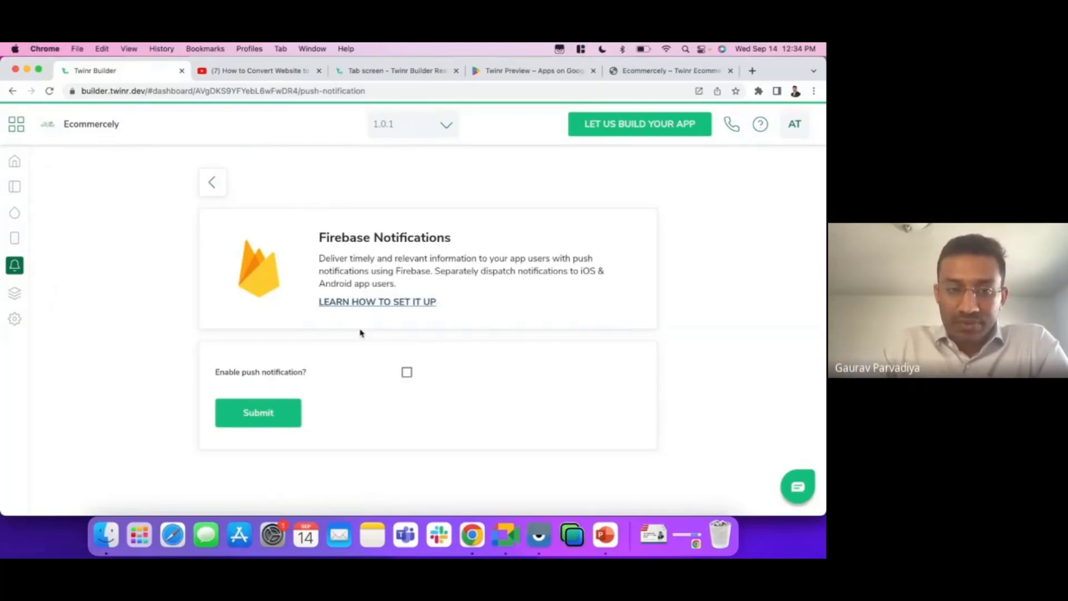
{"action": "left_click", "coordinate": [407, 373]}
{"action": "scroll", "coordinate": [408, 377], "scroll_direction": "down", "scroll_amount": 2}
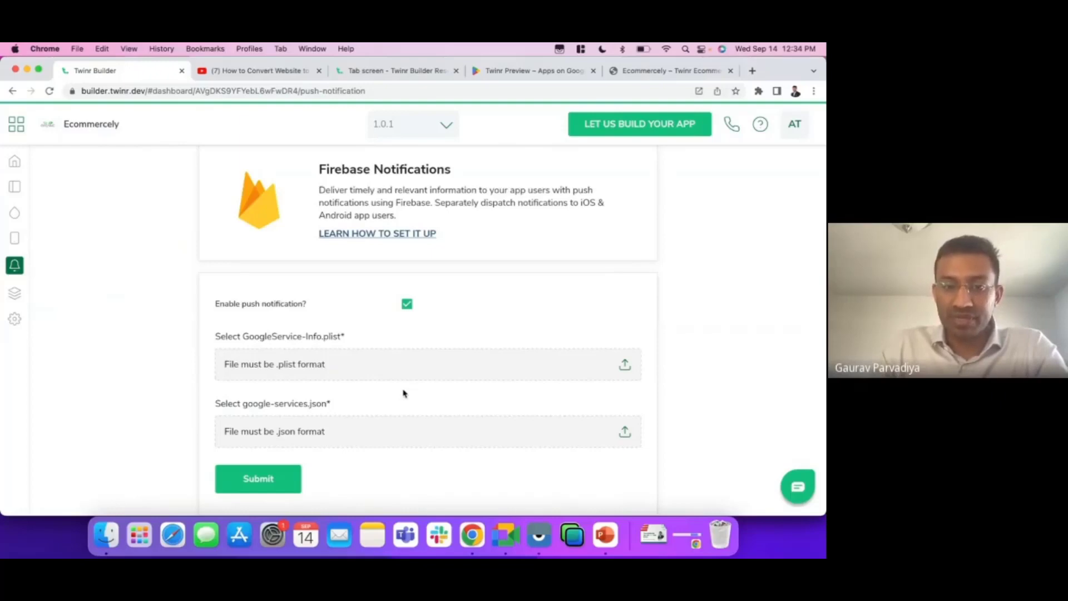
Find the iOS and Android push notification guides in the Twinr Builder Resources documentation
{"action": "left_click", "coordinate": [396, 70]}
{"action": "scroll", "coordinate": [30, 358], "scroll_direction": "down", "scroll_amount": 5}
{"action": "scroll", "coordinate": [30, 357], "scroll_direction": "down", "scroll_amount": 1}
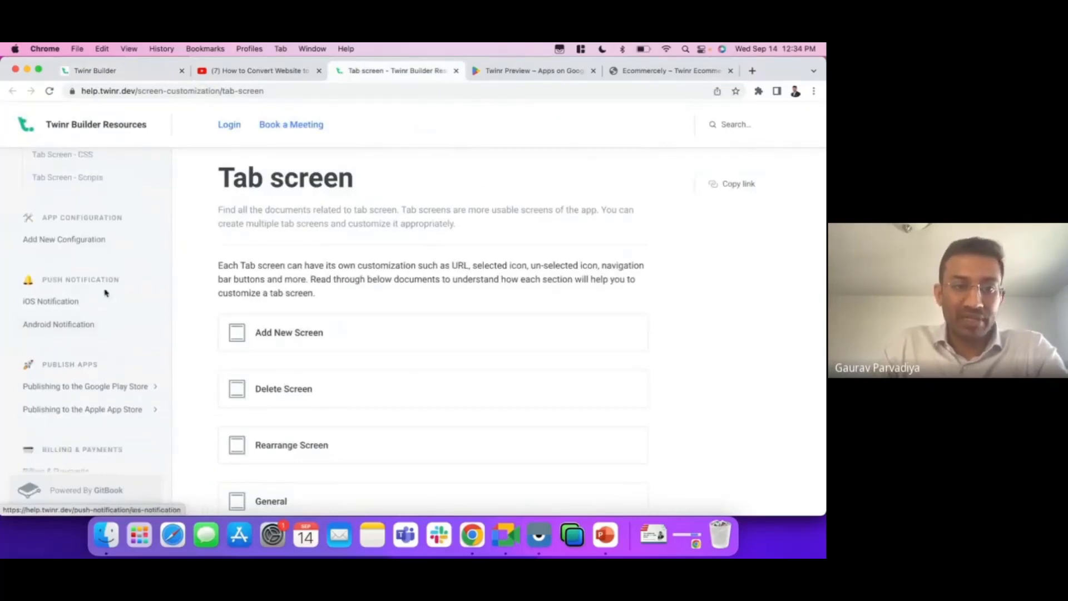
Return to Twinr Builder, view the Android build signing info, and open the No Internet View integration
{"action": "left_click", "coordinate": [114, 70]}
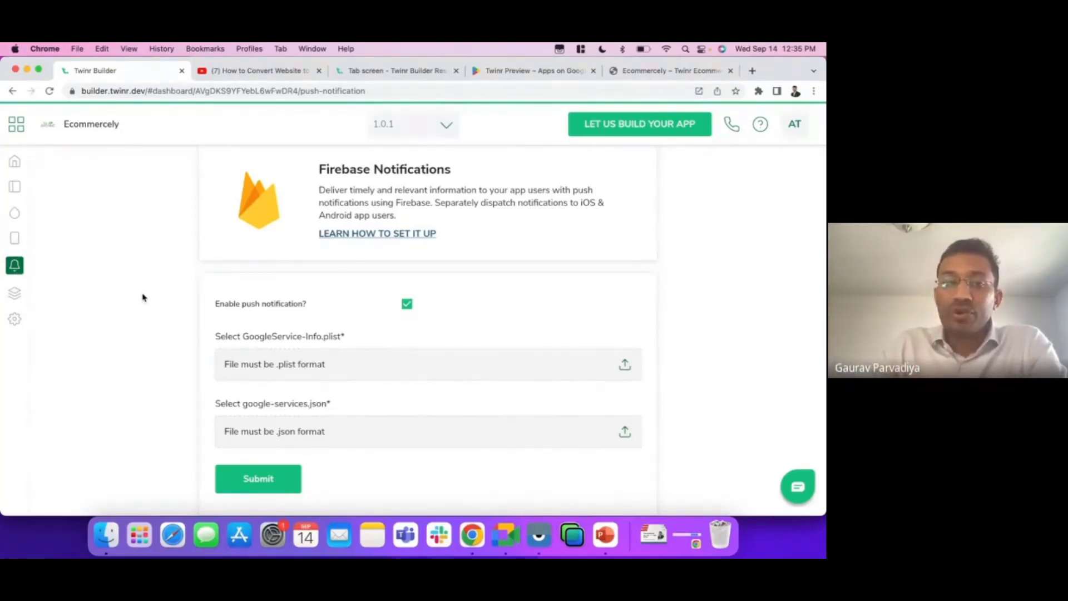
{"action": "left_click", "coordinate": [14, 296]}
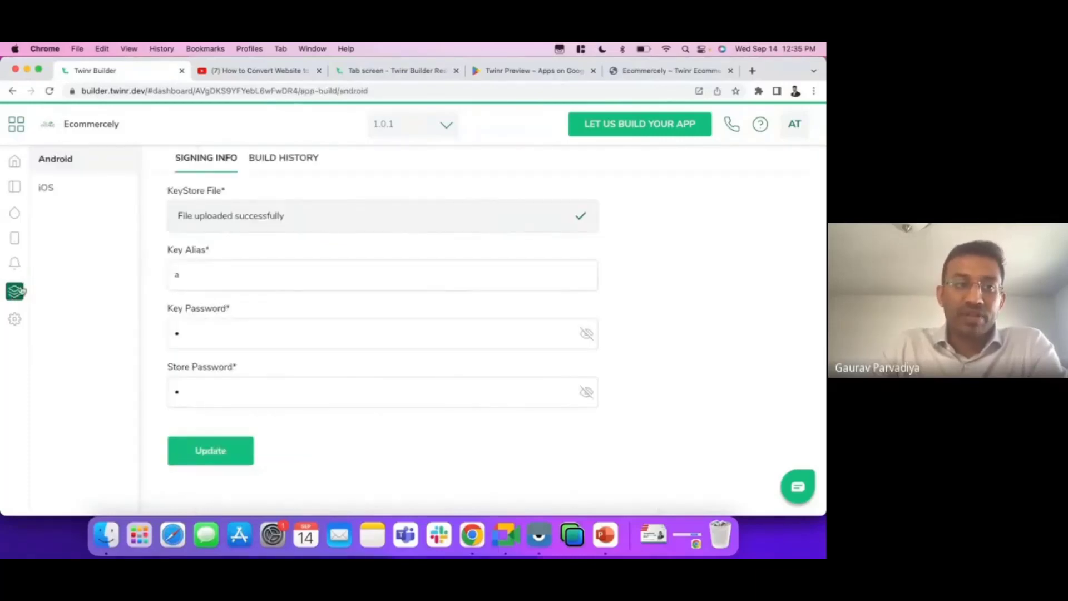
{"action": "left_click", "coordinate": [15, 321]}
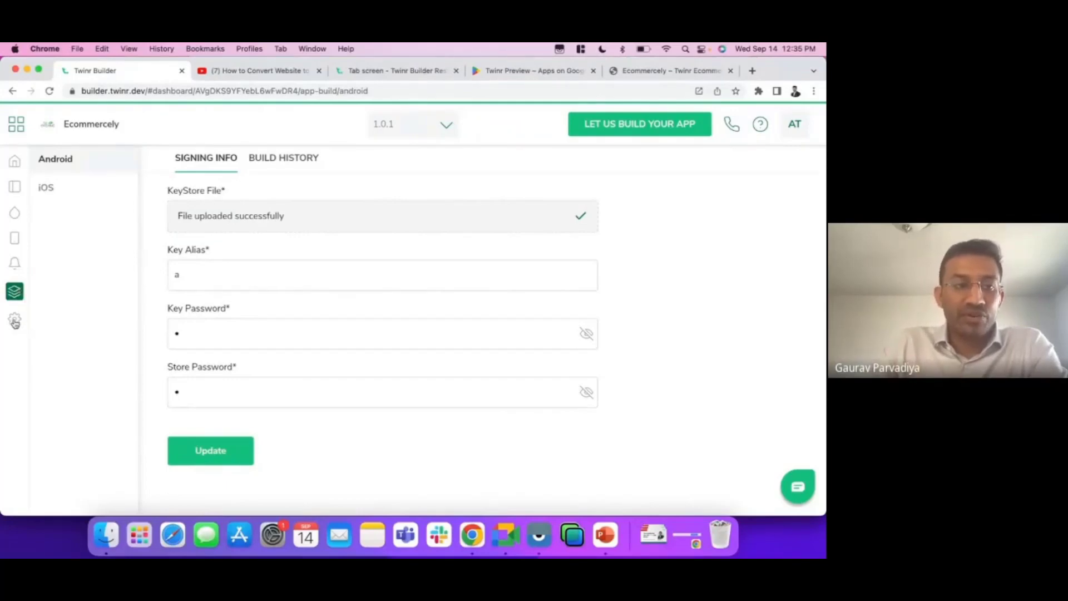
{"action": "left_click", "coordinate": [97, 262]}
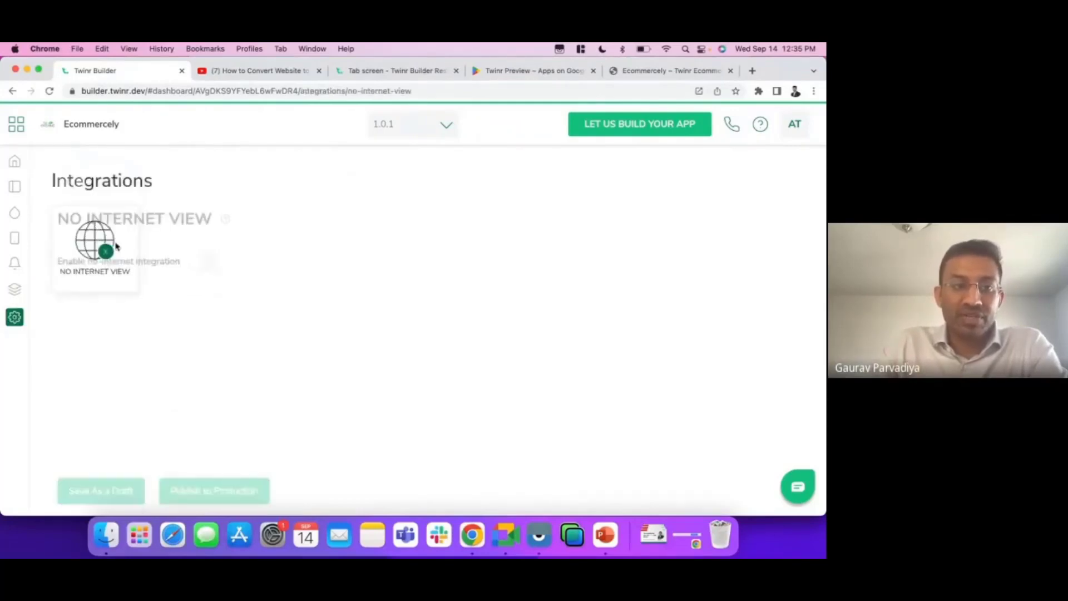
Enable the no-internet integration to preview its header image and title options, and return to the integrations list without saving
{"action": "left_click", "coordinate": [201, 263]}
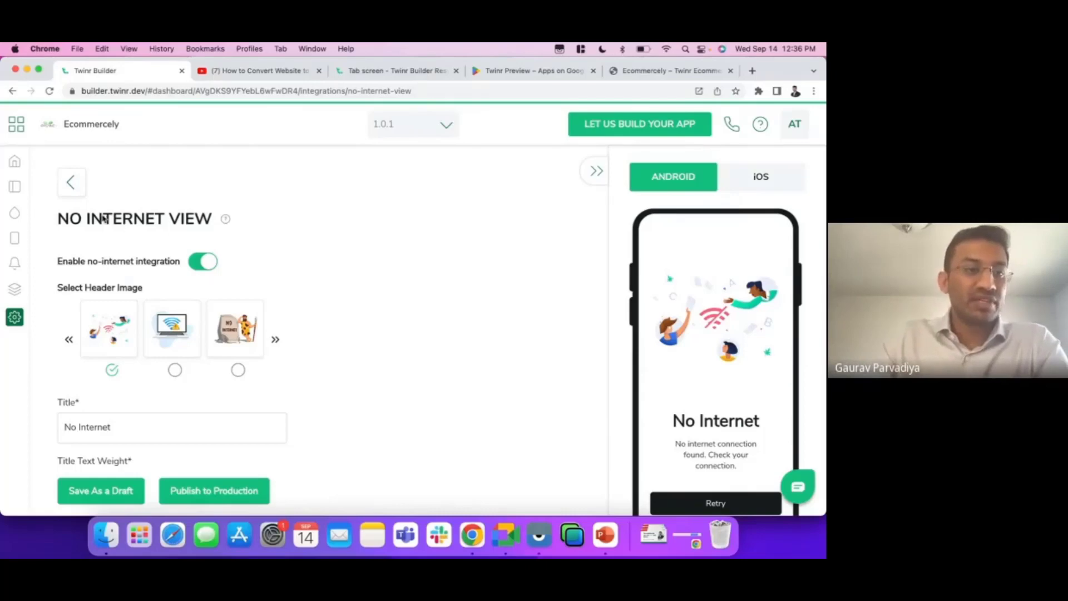
{"action": "left_click", "coordinate": [70, 183]}
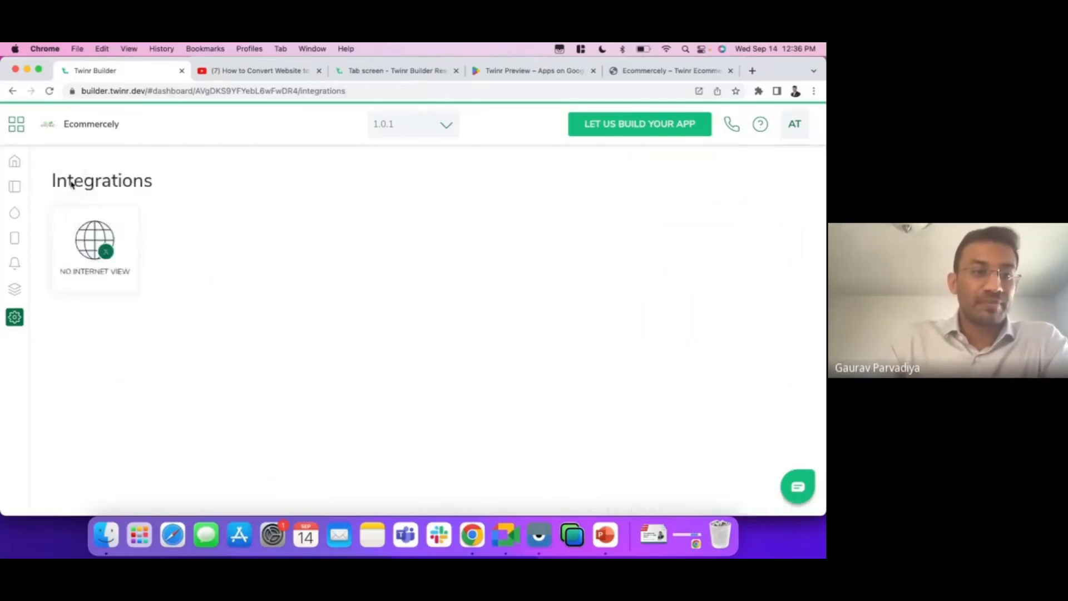
Review Ecommercely's Android signing info and build history, consulting the Google Play and Apple App Store publishing guides in the documentation
{"action": "left_click", "coordinate": [16, 290]}
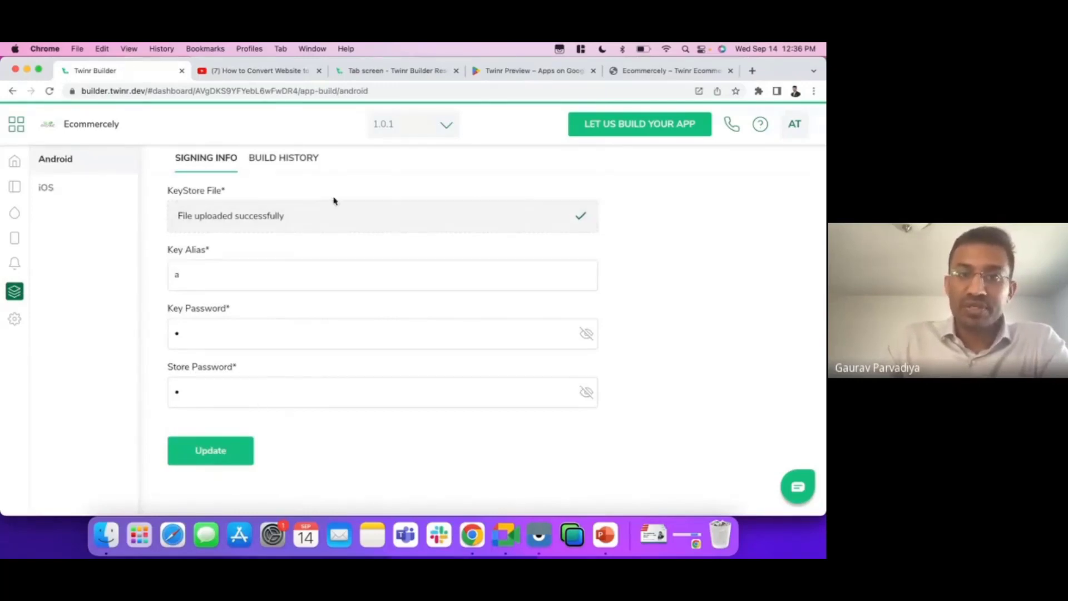
{"action": "left_click", "coordinate": [378, 71]}
{"action": "scroll", "coordinate": [50, 335], "scroll_direction": "down", "scroll_amount": 2}
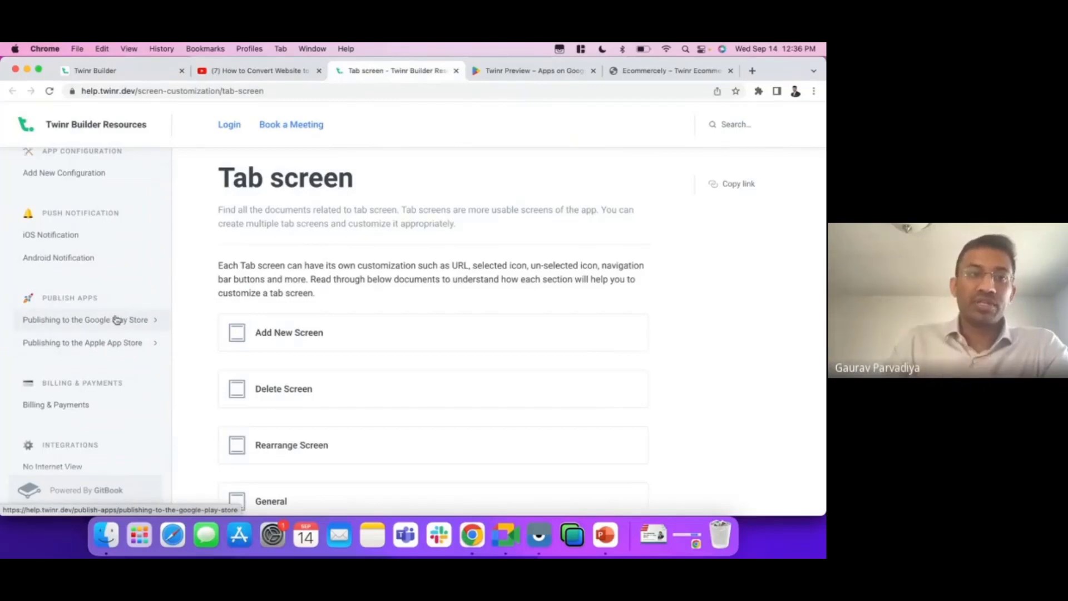
{"action": "left_click", "coordinate": [126, 71]}
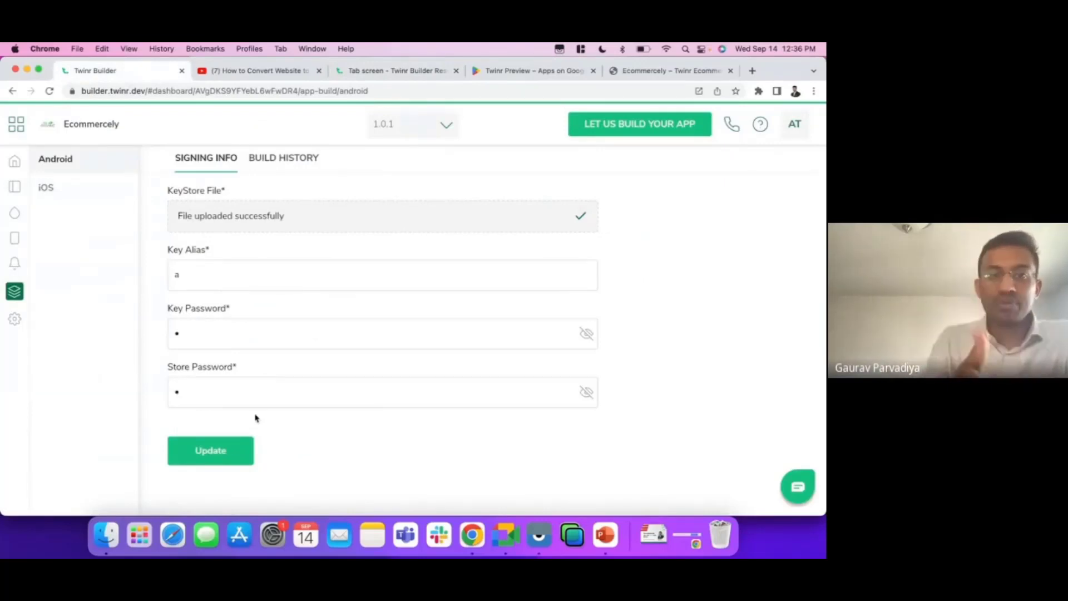
{"action": "left_click", "coordinate": [293, 159]}
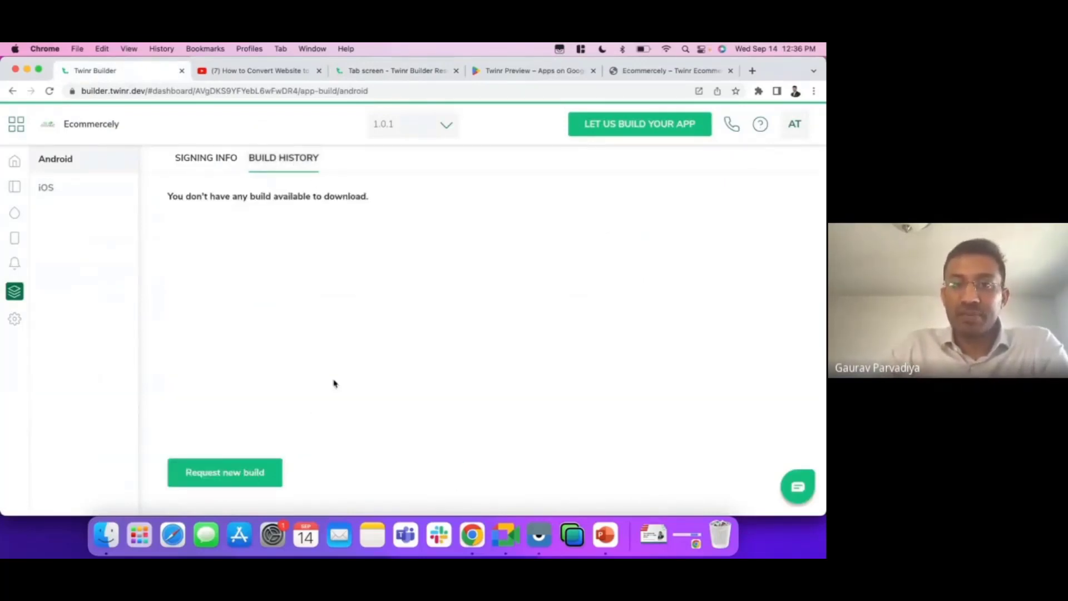
Open the Atul Bakery application and review its Android build history and iOS signing info
{"action": "left_click", "coordinate": [16, 124]}
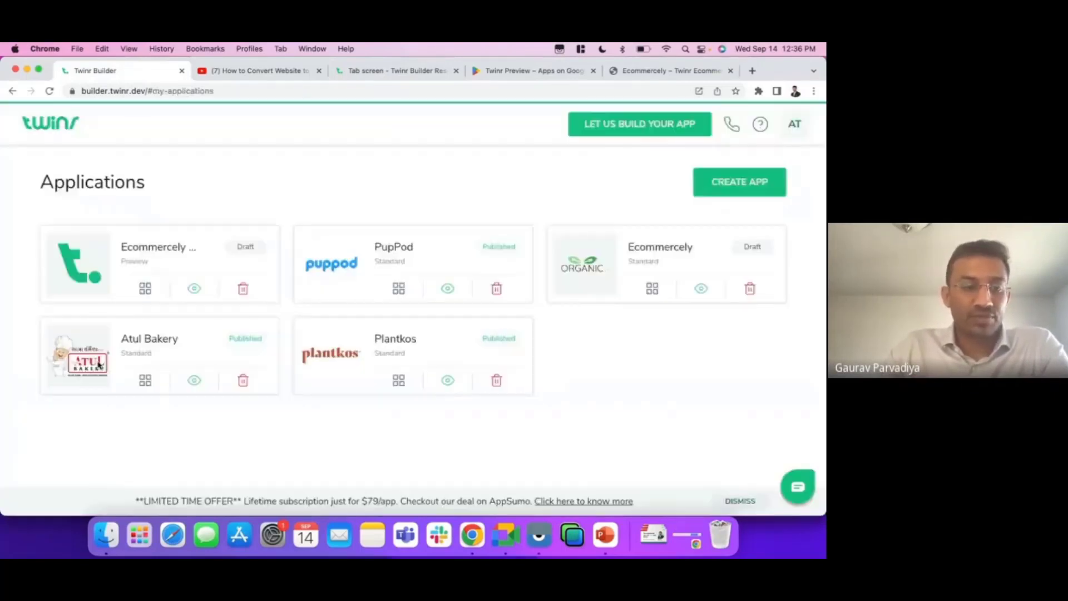
{"action": "left_click", "coordinate": [98, 366]}
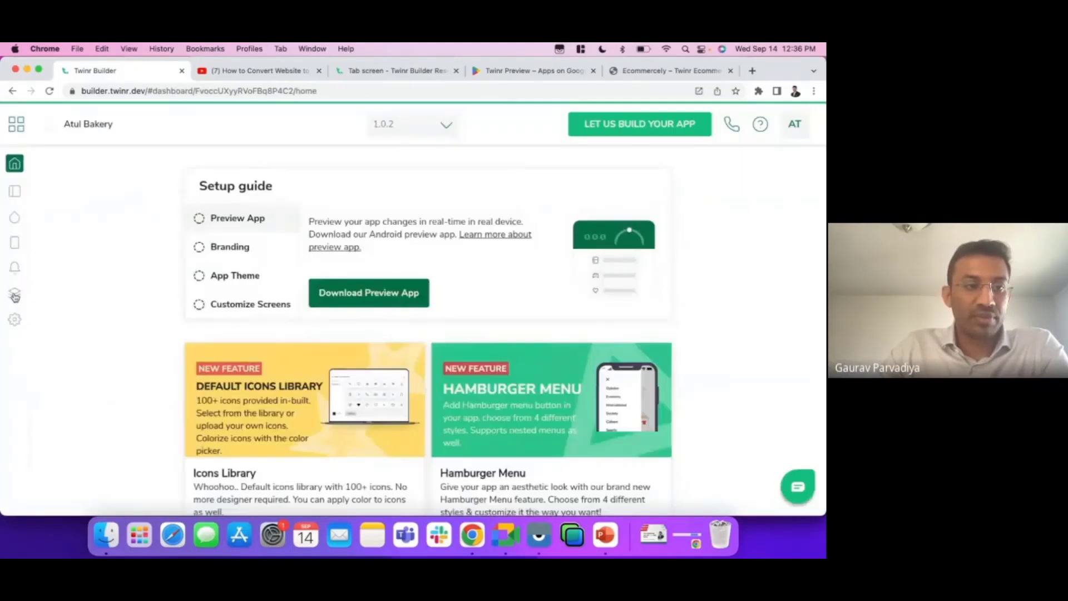
{"action": "left_click", "coordinate": [15, 293]}
{"action": "left_click", "coordinate": [279, 160]}
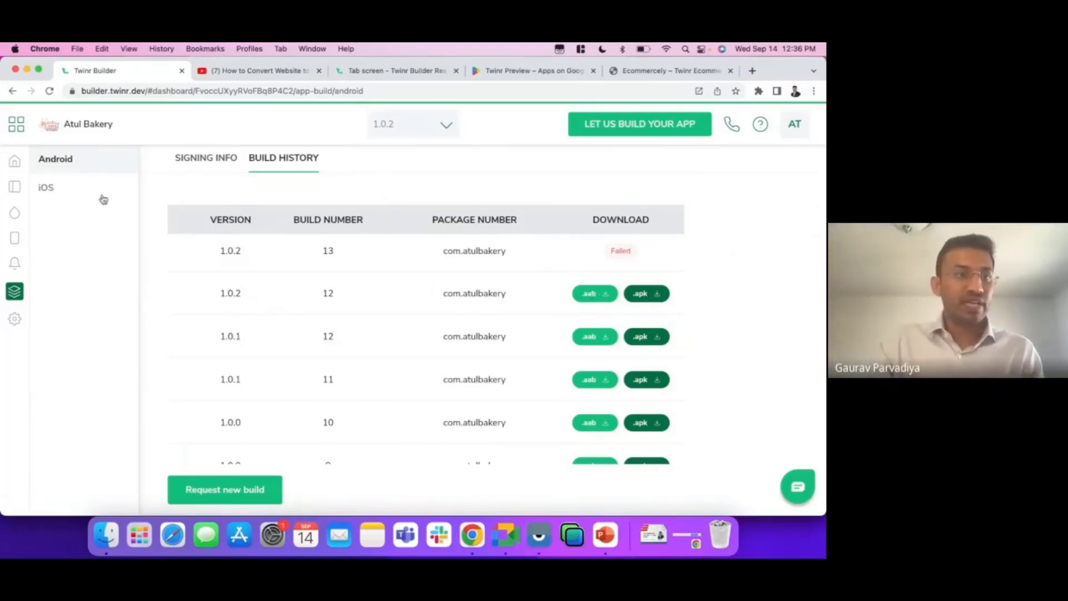
{"action": "left_click", "coordinate": [71, 188]}
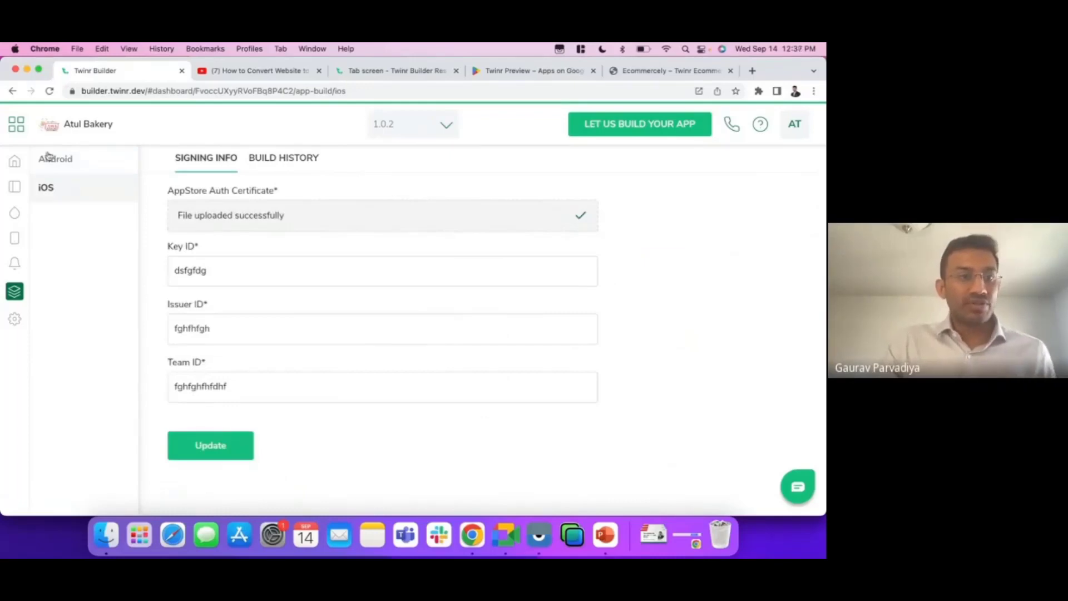
Open the Plantkos application and review the build history for iOS and for Android
{"action": "left_click", "coordinate": [16, 125]}
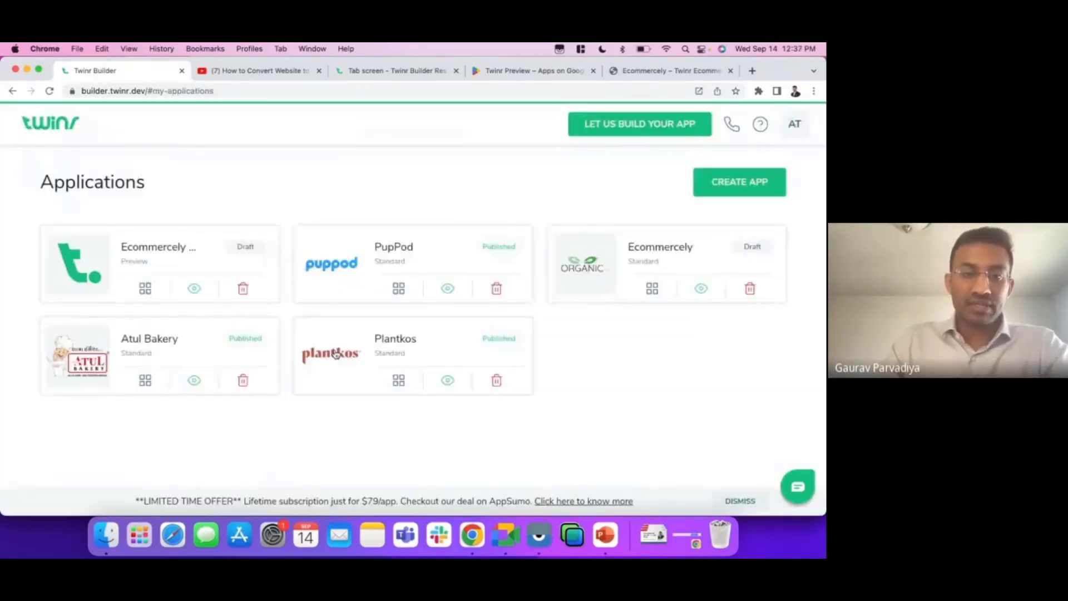
{"action": "left_click", "coordinate": [336, 352]}
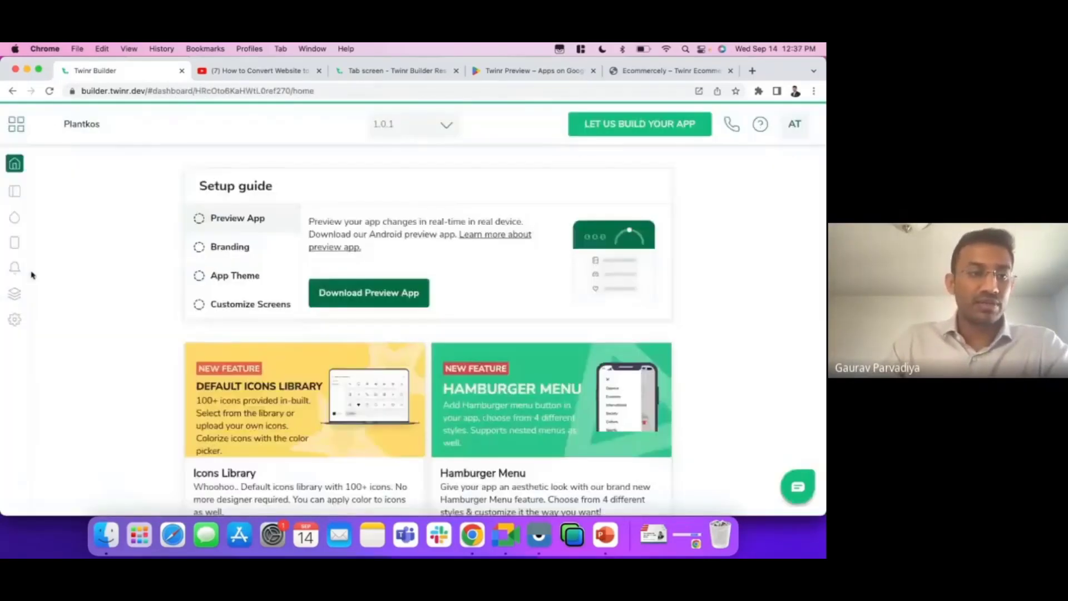
{"action": "left_click", "coordinate": [15, 293]}
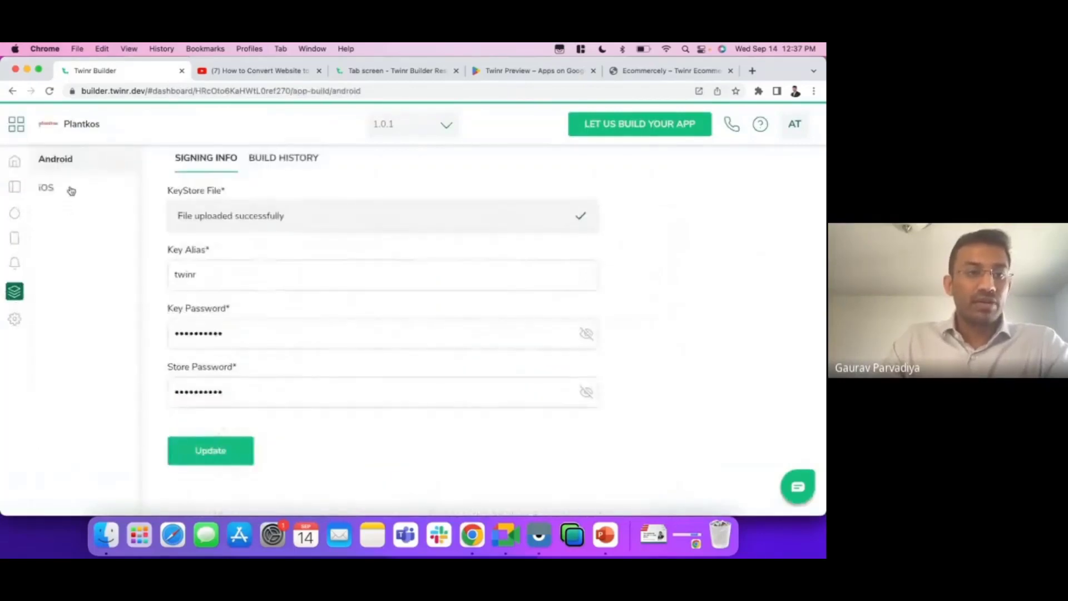
{"action": "left_click", "coordinate": [71, 191]}
{"action": "left_click", "coordinate": [272, 158]}
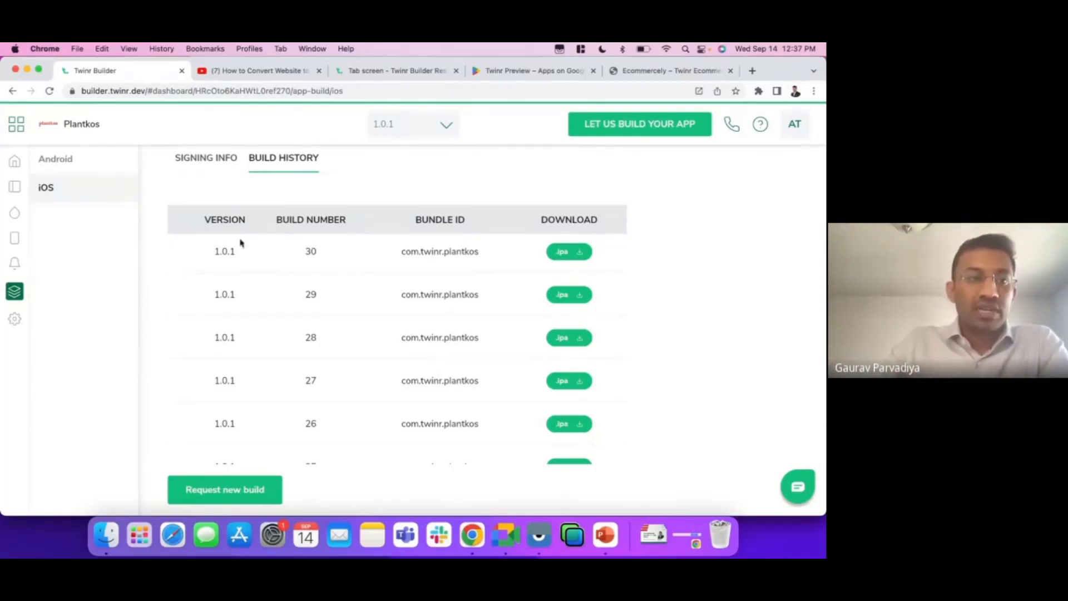
{"action": "left_click", "coordinate": [89, 164]}
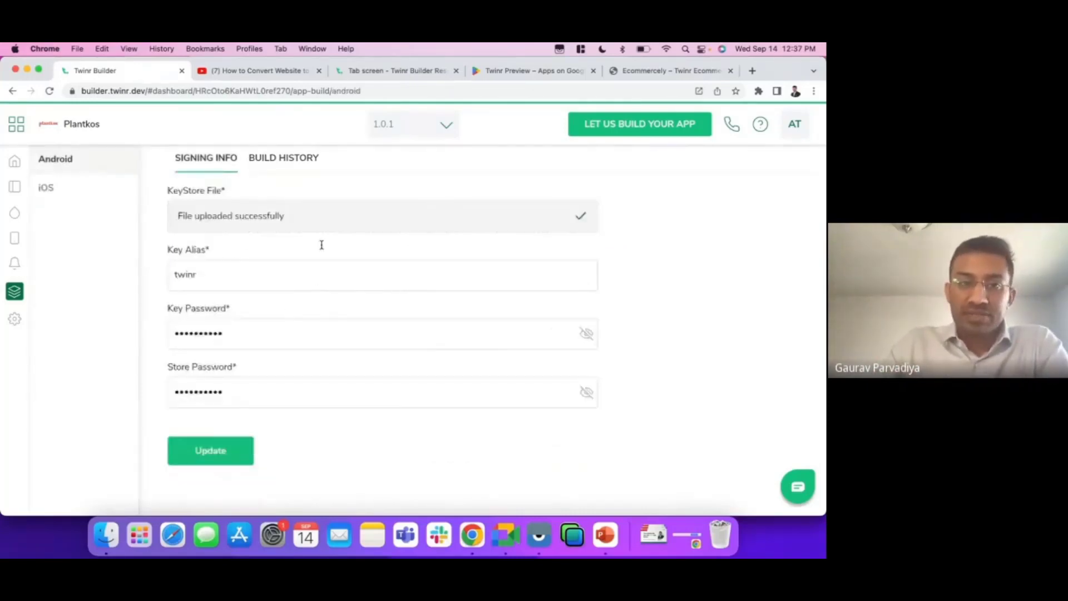
{"action": "left_click", "coordinate": [265, 157]}
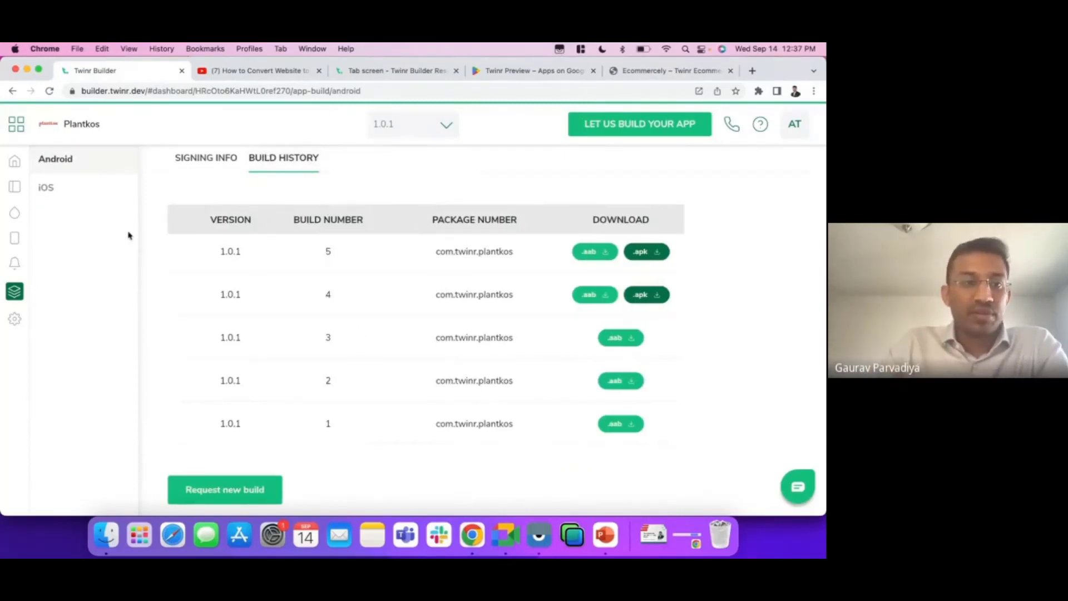
Examine the older builds in Plantkos's iOS build history, and open the support chat to view its contact options before closing it
{"action": "left_click", "coordinate": [61, 192]}
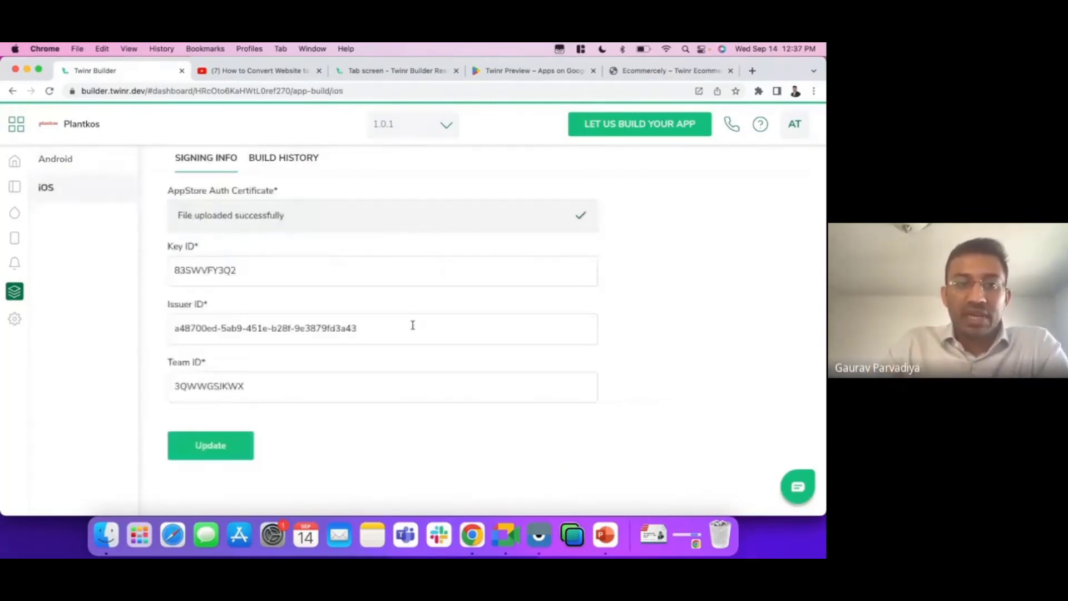
{"action": "left_click", "coordinate": [300, 159]}
{"action": "scroll", "coordinate": [365, 299], "scroll_direction": "down", "scroll_amount": 15}
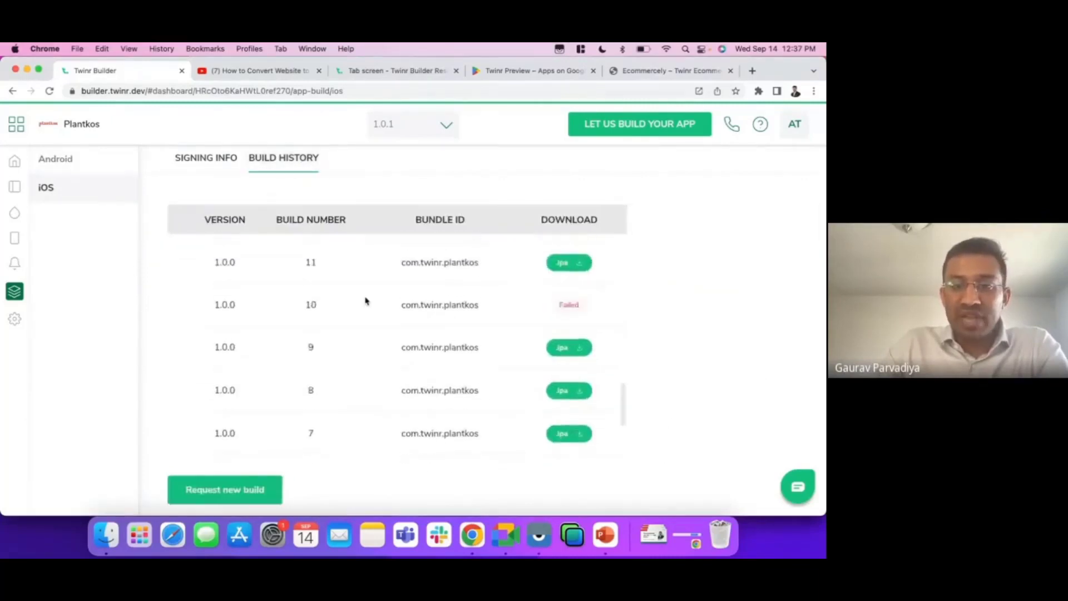
{"action": "scroll", "coordinate": [601, 279], "scroll_direction": "up", "scroll_amount": 1}
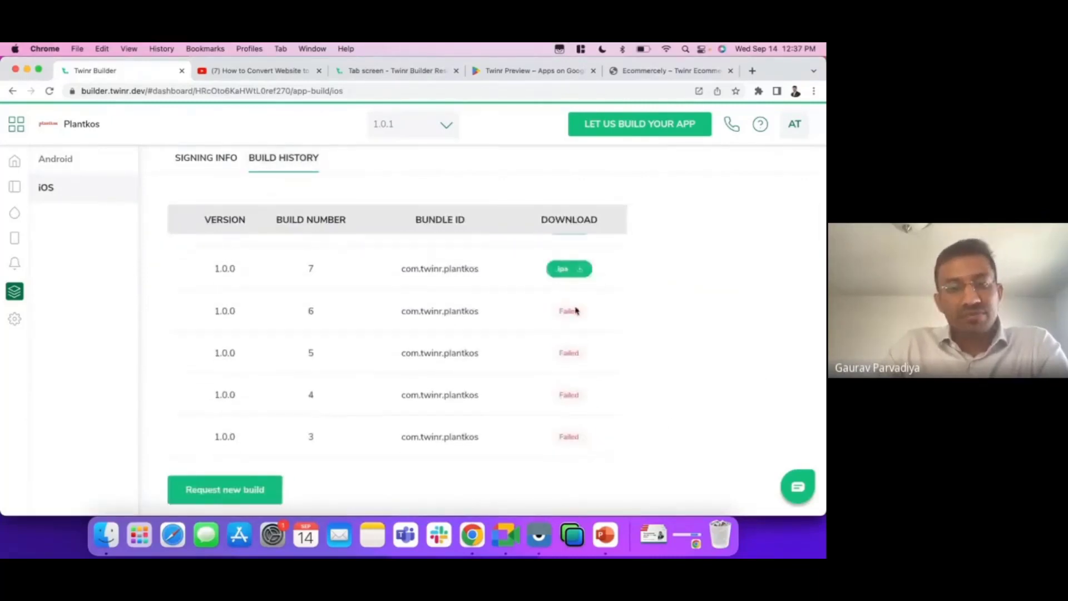
{"action": "left_click", "coordinate": [798, 487]}
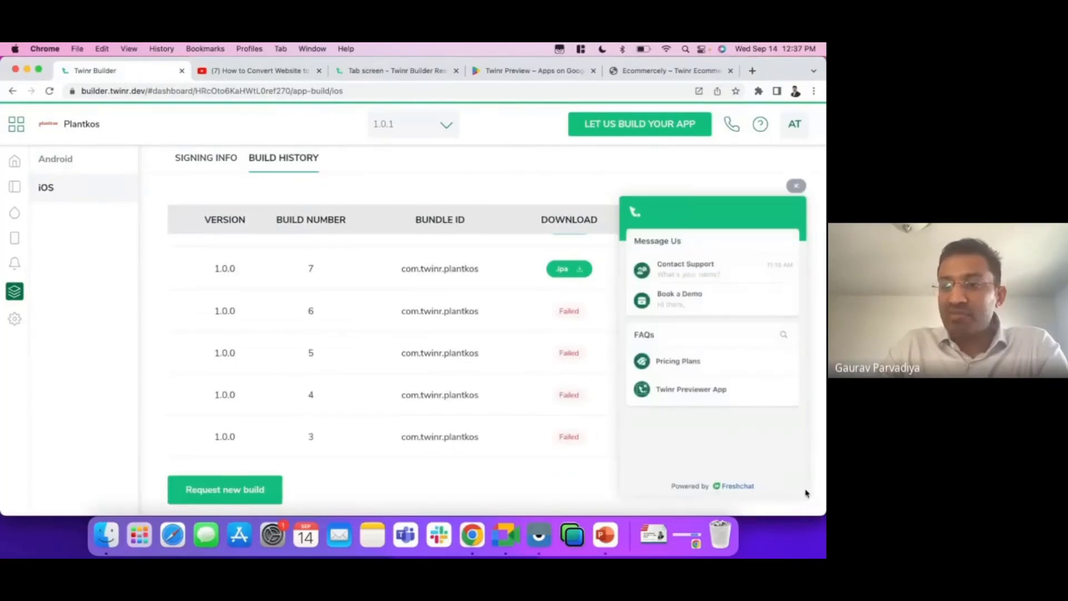
{"action": "left_click", "coordinate": [797, 189]}
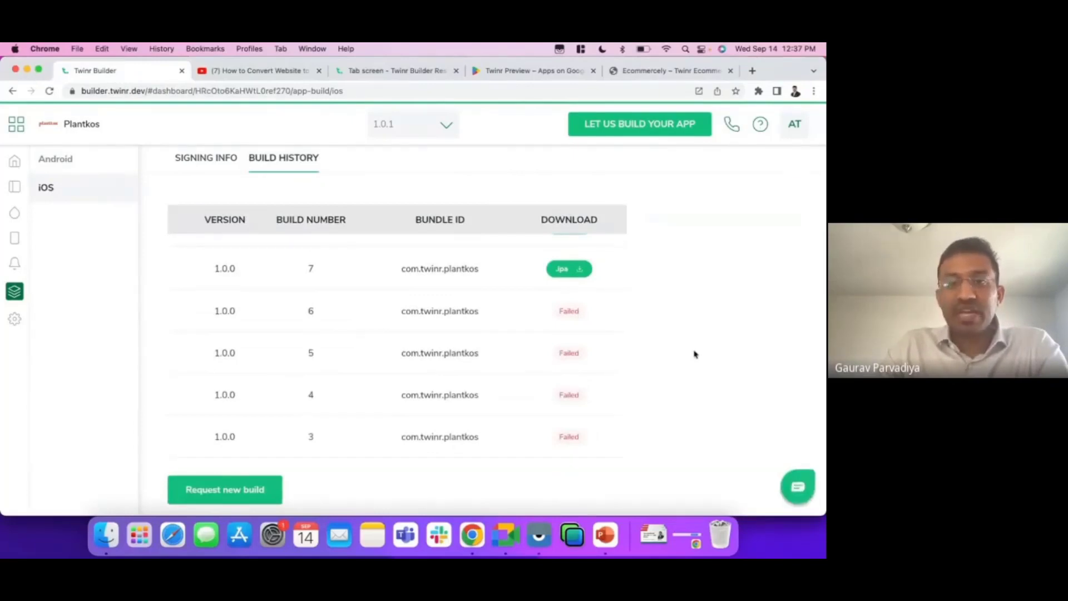